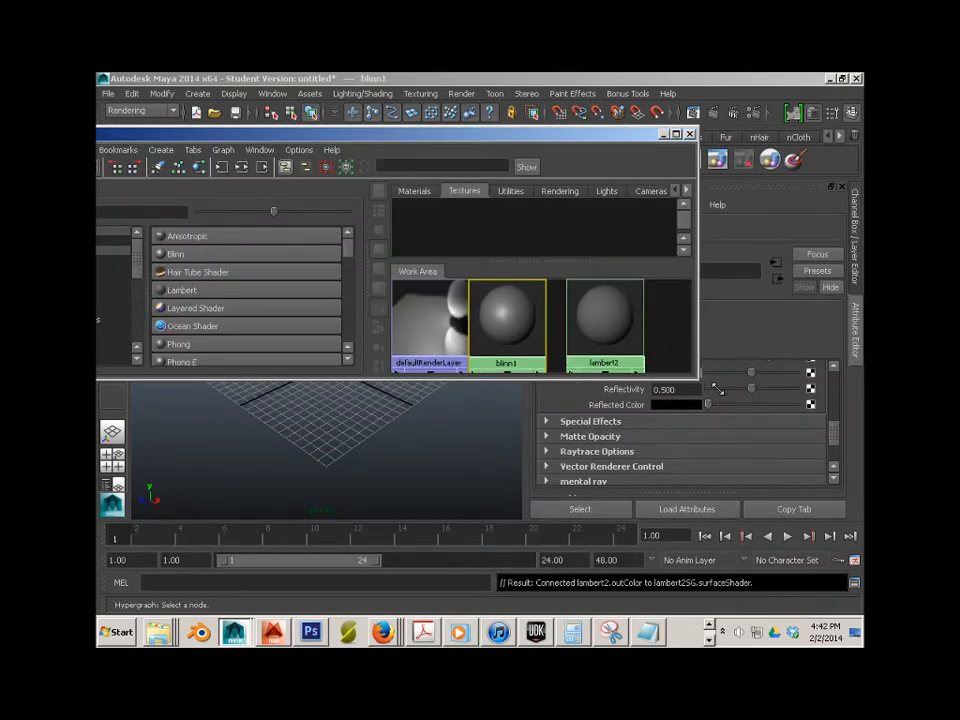
# Enlarge and reposition the Hypershade window, and spread the blinn1 and lambert2 nodes apart in the work area
pyautogui.moveTo(718, 390); pyautogui.dragTo(860, 494)
pyautogui.moveTo(499, 364); pyautogui.dragTo(526, 415)
pyautogui.moveTo(598, 357); pyautogui.dragTo(690, 400)
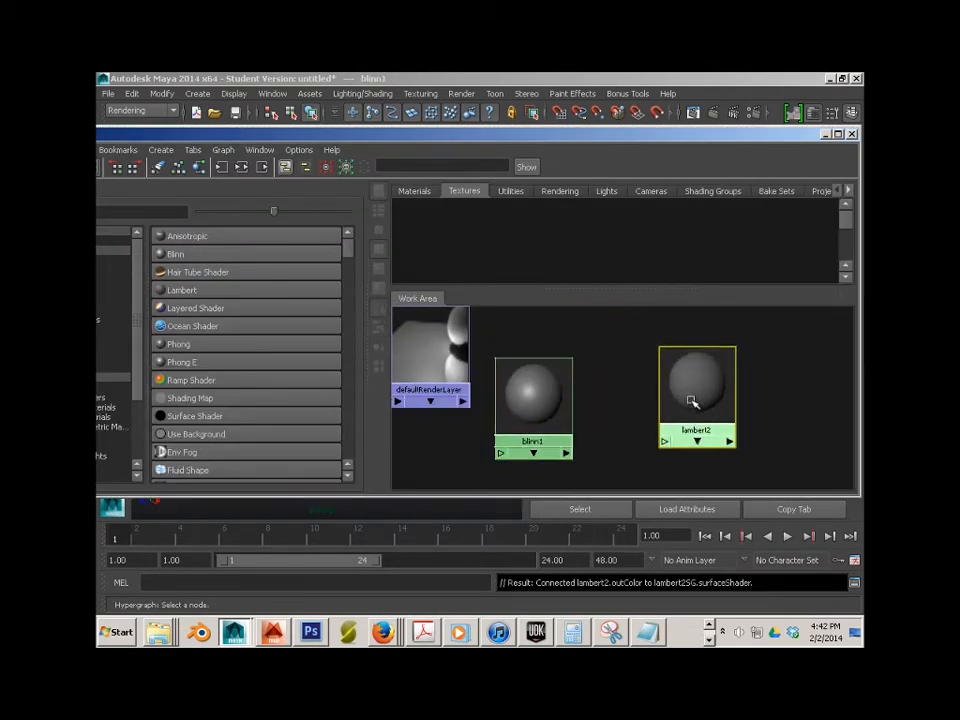
pyautogui.moveTo(403, 137); pyautogui.dragTo(462, 105)
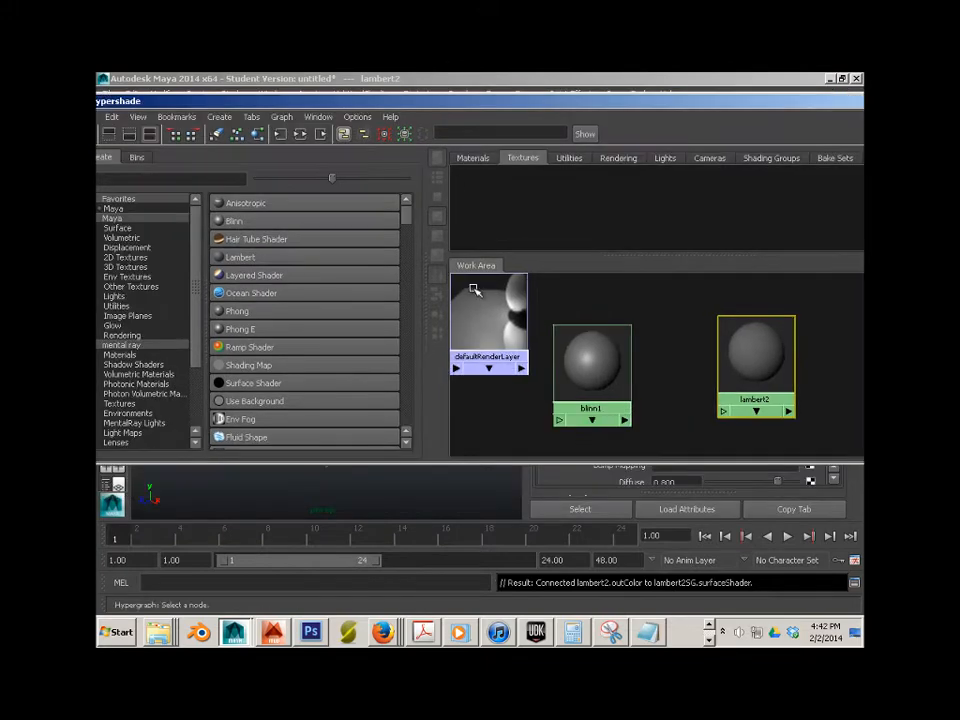
pyautogui.moveTo(622, 366); pyautogui.dragTo(640, 362)
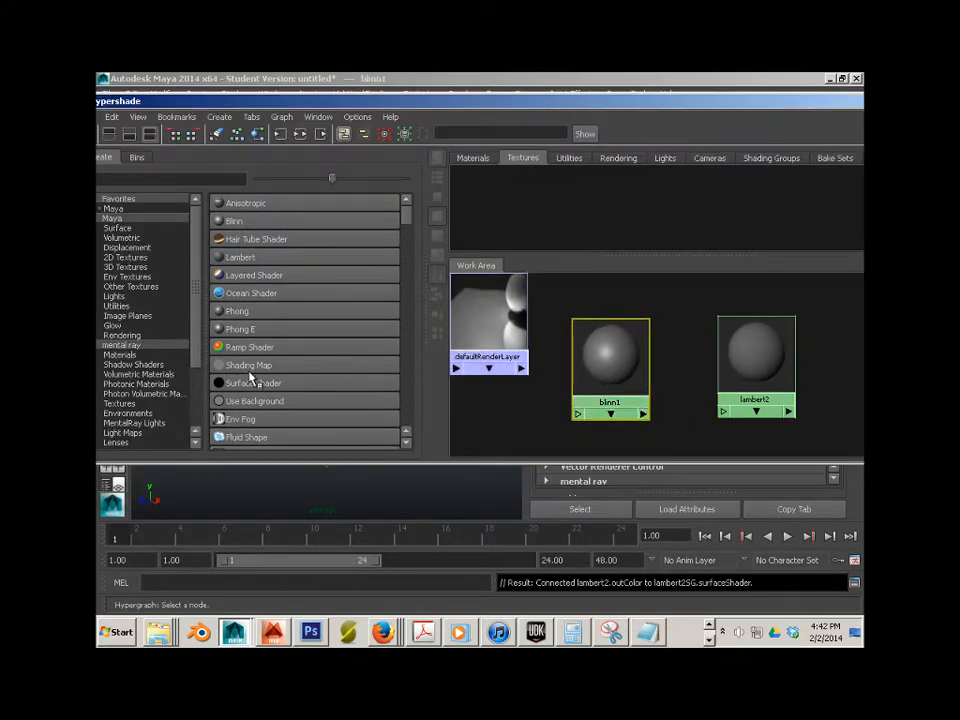
# Create a Leather 3D texture node and move its place3dTexture1 node away from the blinn1 material
pyautogui.scroll(-2, 250, 370)
pyautogui.scroll(-1, 118, 338)
pyautogui.scroll(1, 135, 328)
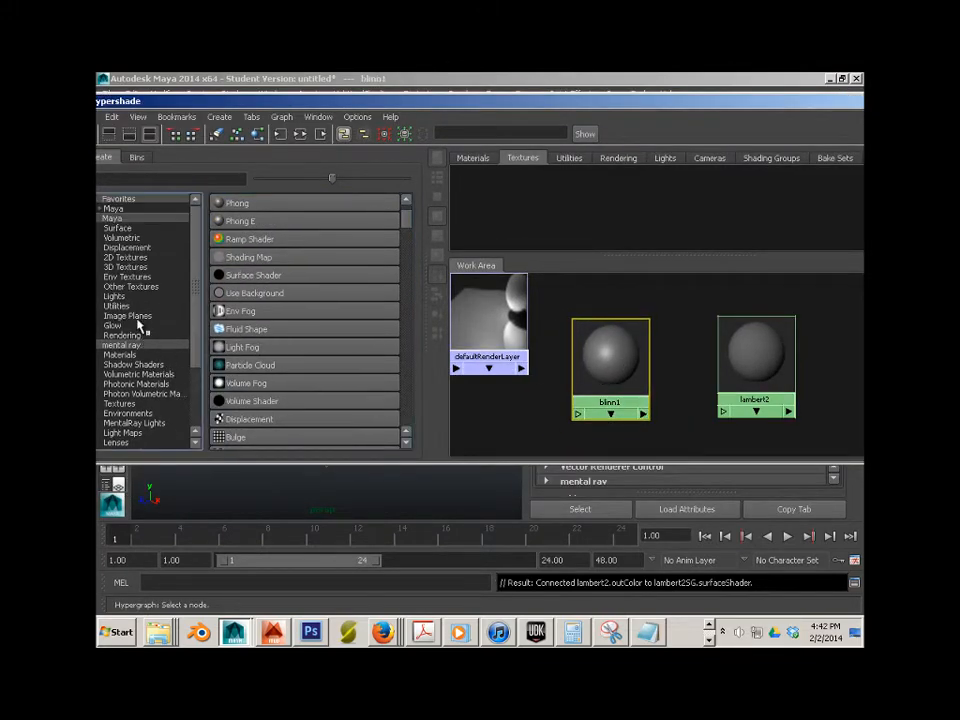
pyautogui.click(133, 267)
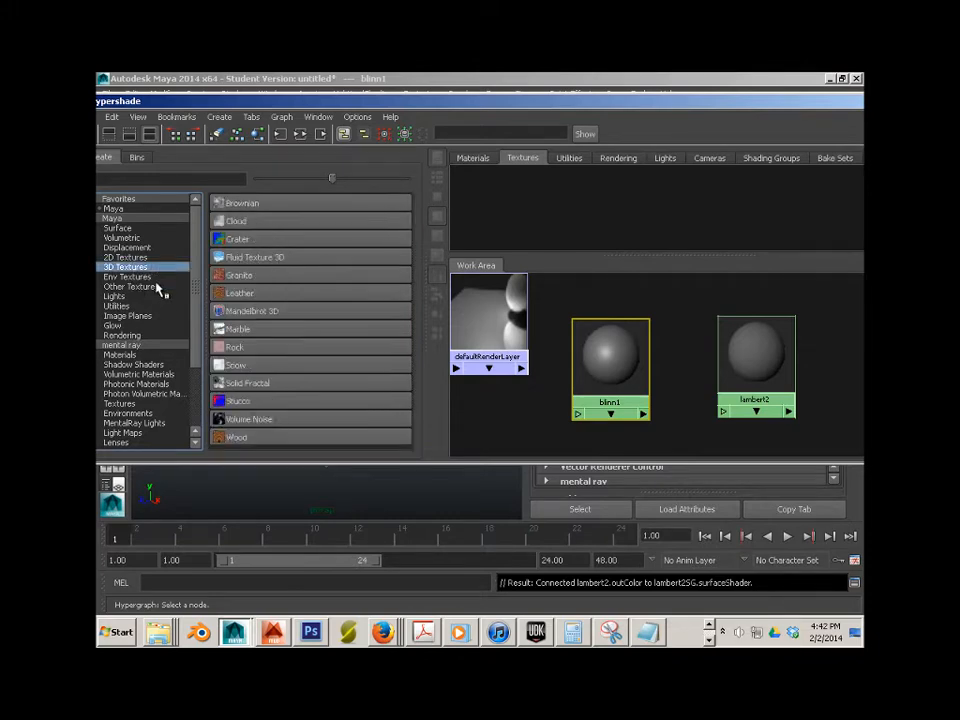
pyautogui.click(225, 293)
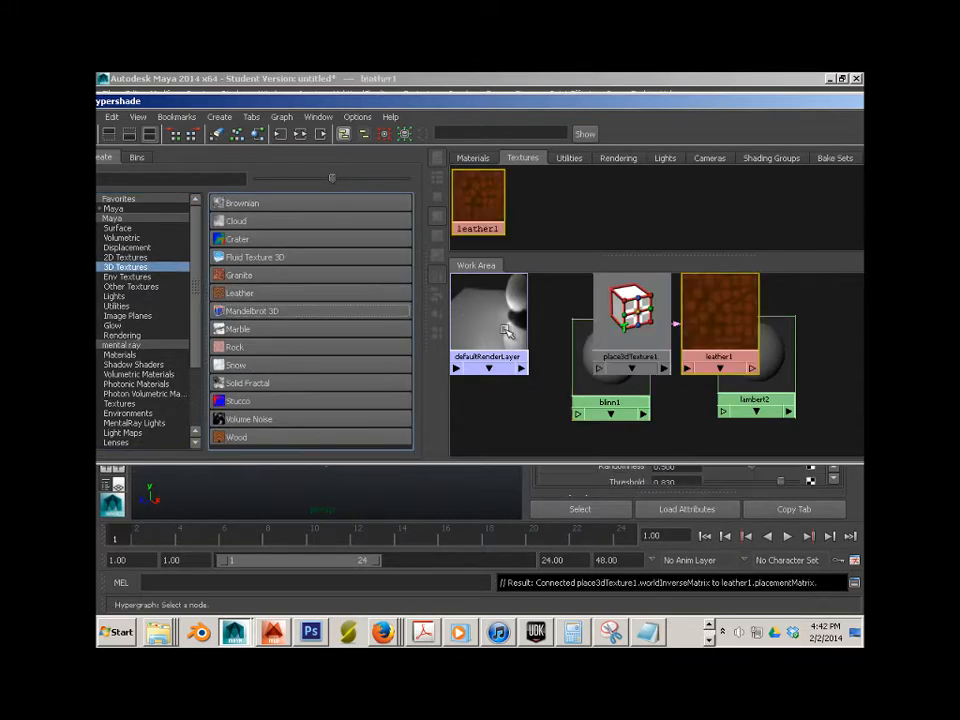
pyautogui.moveTo(631, 300); pyautogui.dragTo(533, 300)
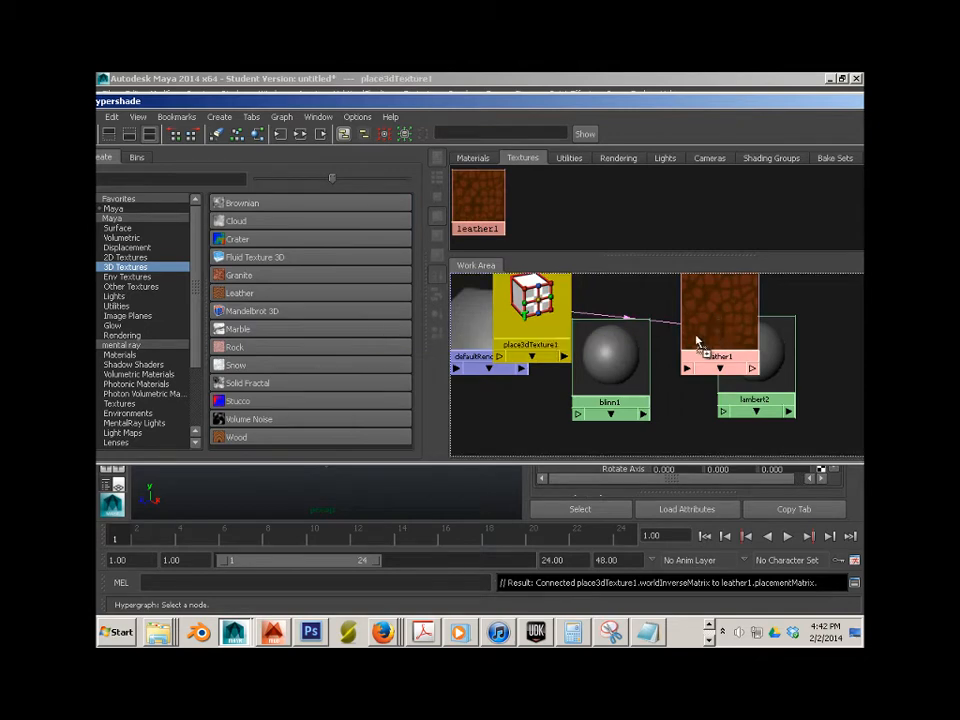
pyautogui.moveTo(697, 341); pyautogui.dragTo(622, 372, button='middle')
pyautogui.click(649, 488)
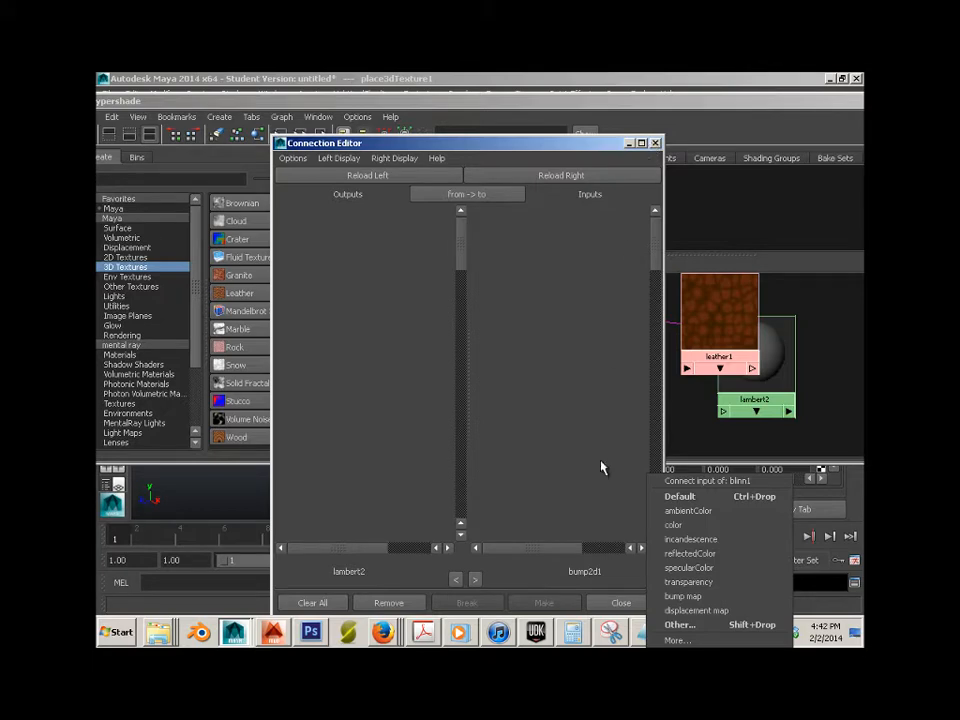
pyautogui.click(621, 602)
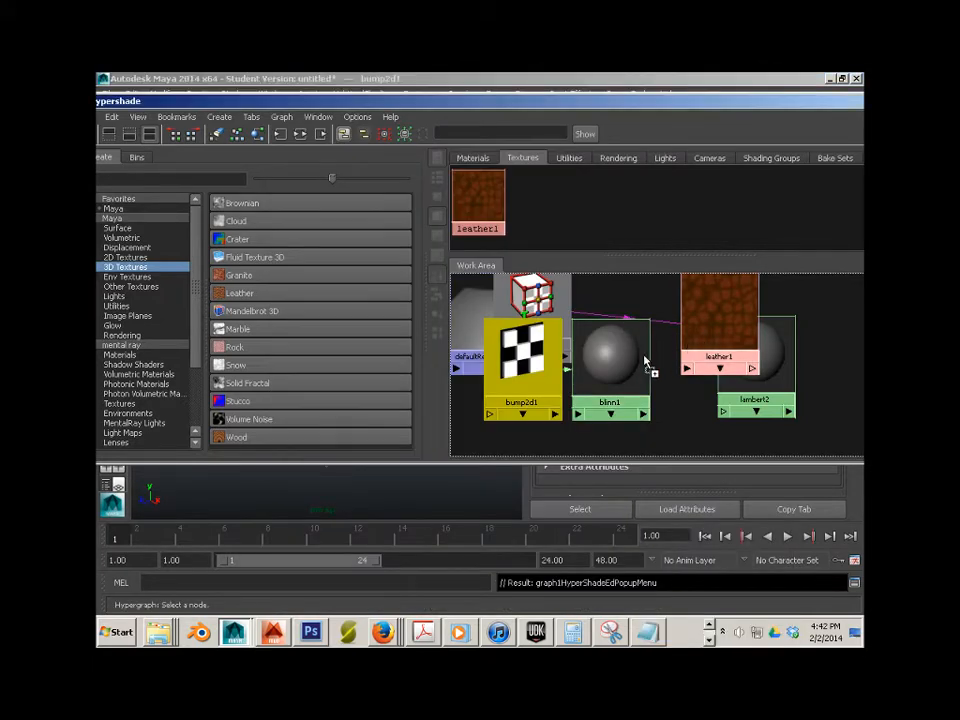
# Connect the leather1 texture to the bump map of blinn1 and move the material and bump nodes apart
pyautogui.moveTo(645, 363); pyautogui.dragTo(617, 366, button='middle')
pyautogui.click(640, 486)
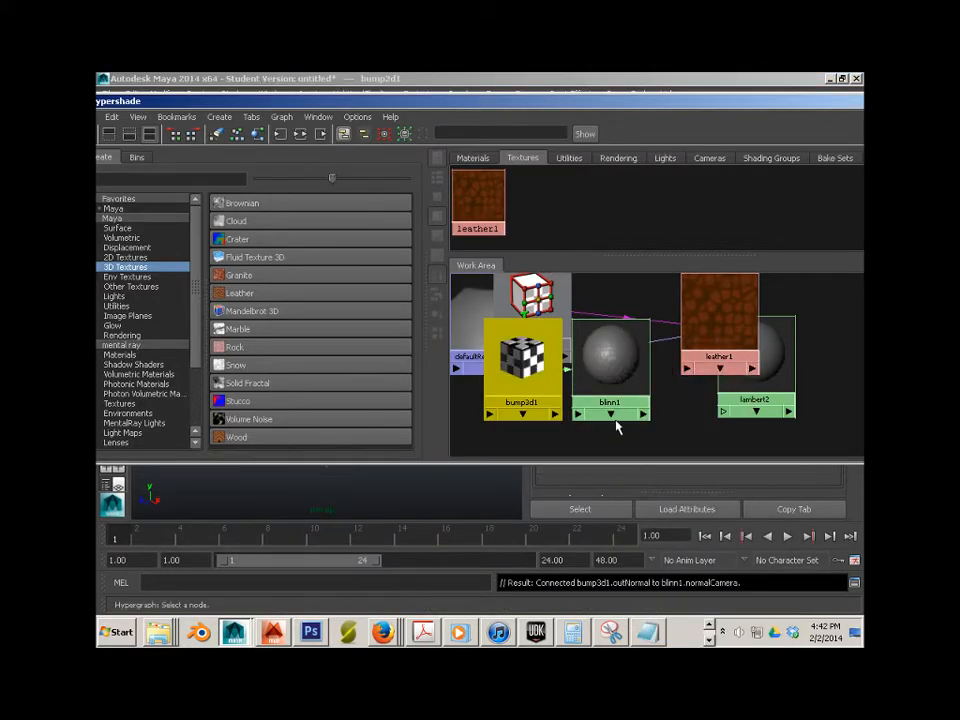
pyautogui.moveTo(616, 369)
pyautogui.mouseDown()
pyautogui.moveTo(626, 377)
pyautogui.moveTo(616, 382)
pyautogui.mouseUp()
pyautogui.moveTo(542, 373)
pyautogui.mouseDown(button='middle')
pyautogui.moveTo(536, 386)
pyautogui.moveTo(548, 398)
pyautogui.moveTo(545, 385)
pyautogui.mouseUp(button='middle')
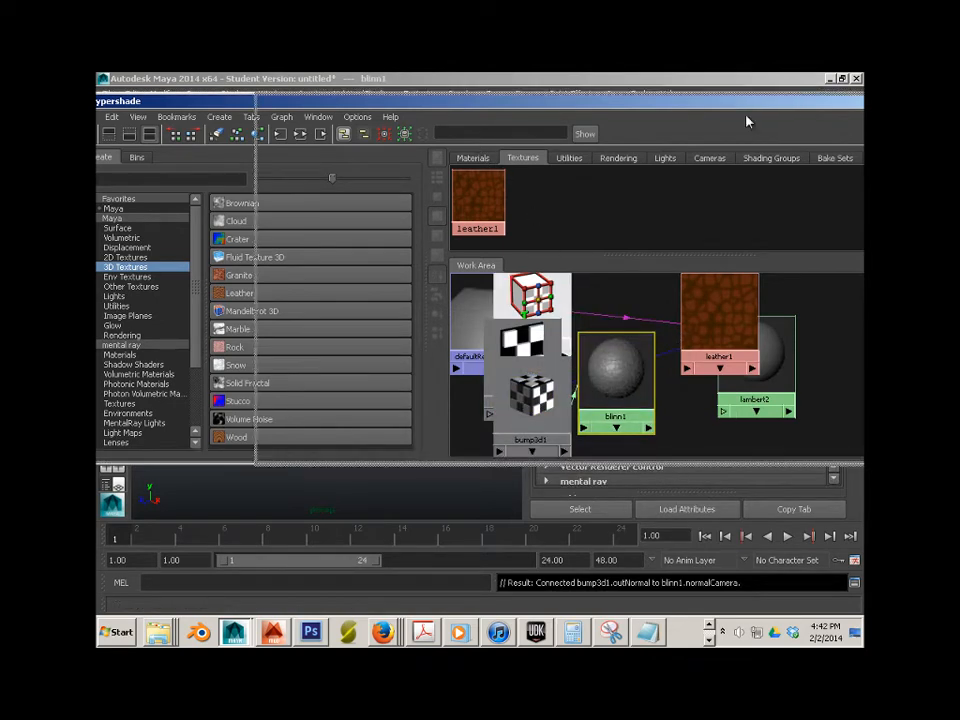
# Move Hypershade off the viewport, create a polygon sphere at the origin and scale it up uniformly
pyautogui.moveTo(748, 121); pyautogui.dragTo(863, 145)
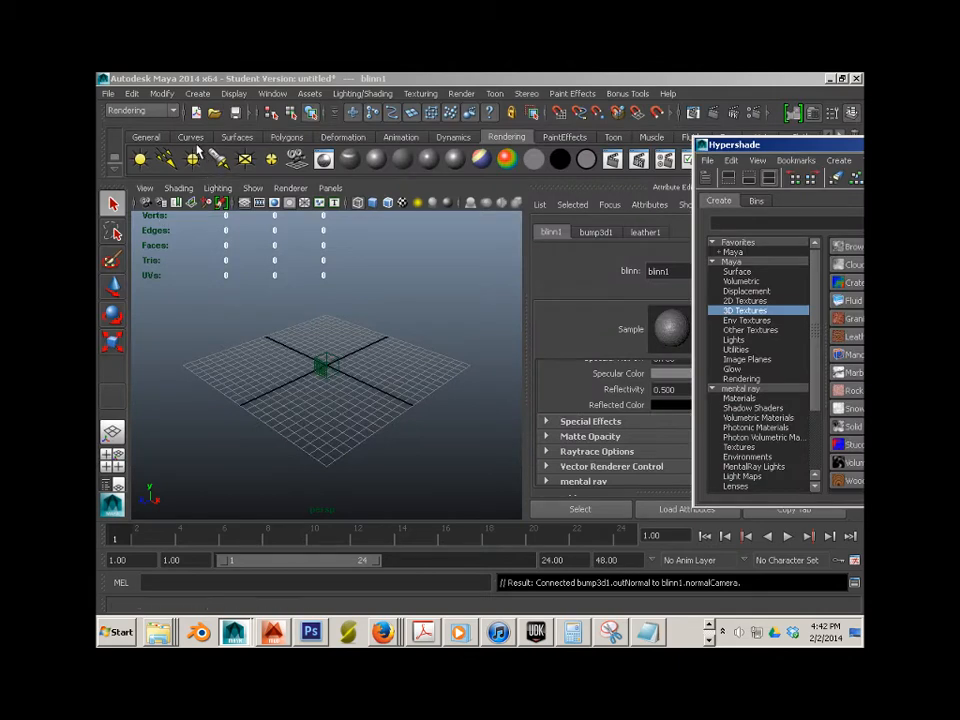
pyautogui.click(286, 138)
pyautogui.click(142, 163)
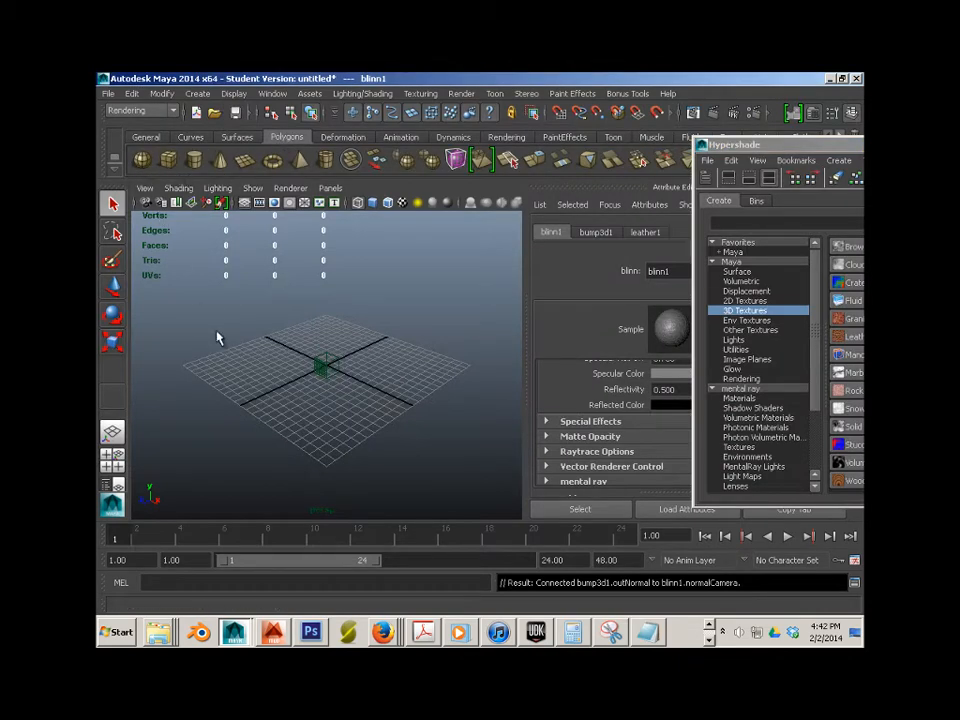
pyautogui.click(113, 341)
pyautogui.moveTo(326, 364); pyautogui.dragTo(381, 383)
pyautogui.click(340, 341)
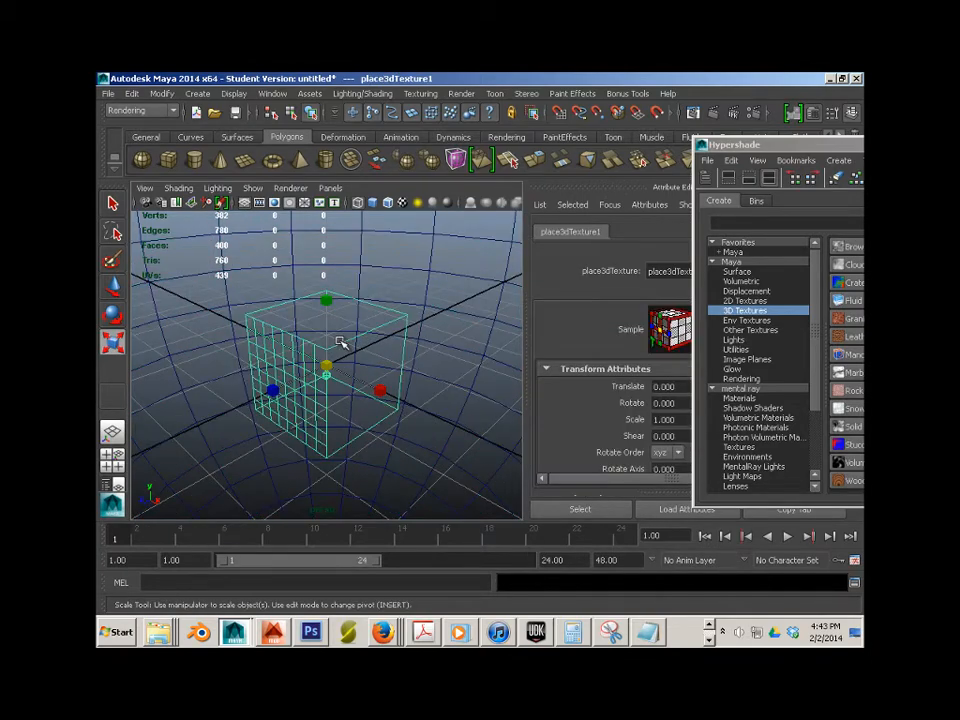
pyautogui.scroll(-6, 340, 341)
# Display the sphere shaded with textures and assign the blinn1 material to it
pyautogui.click(365, 332)
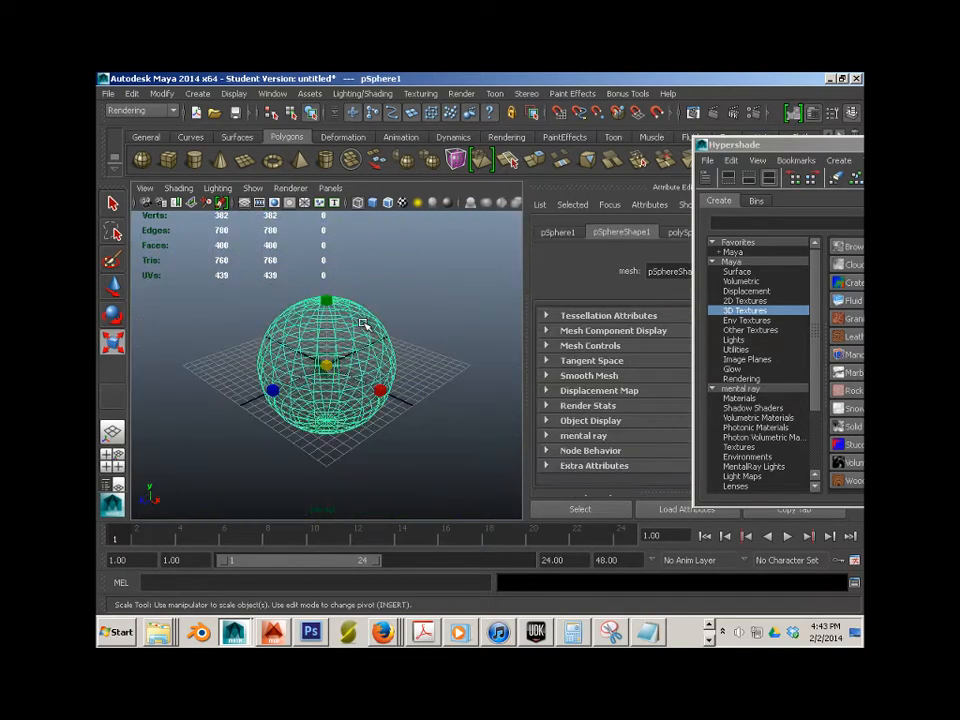
pyautogui.press('6')
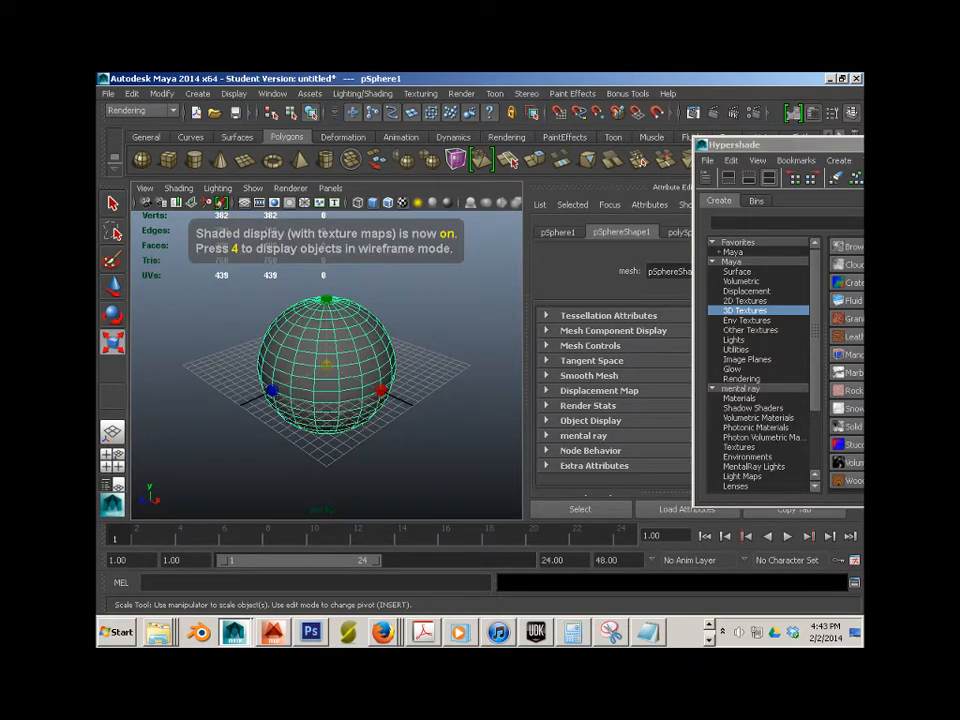
pyautogui.moveTo(862, 395)
pyautogui.mouseDown(button='middle')
pyautogui.moveTo(561, 380)
pyautogui.moveTo(368, 347)
pyautogui.mouseUp(button='middle')
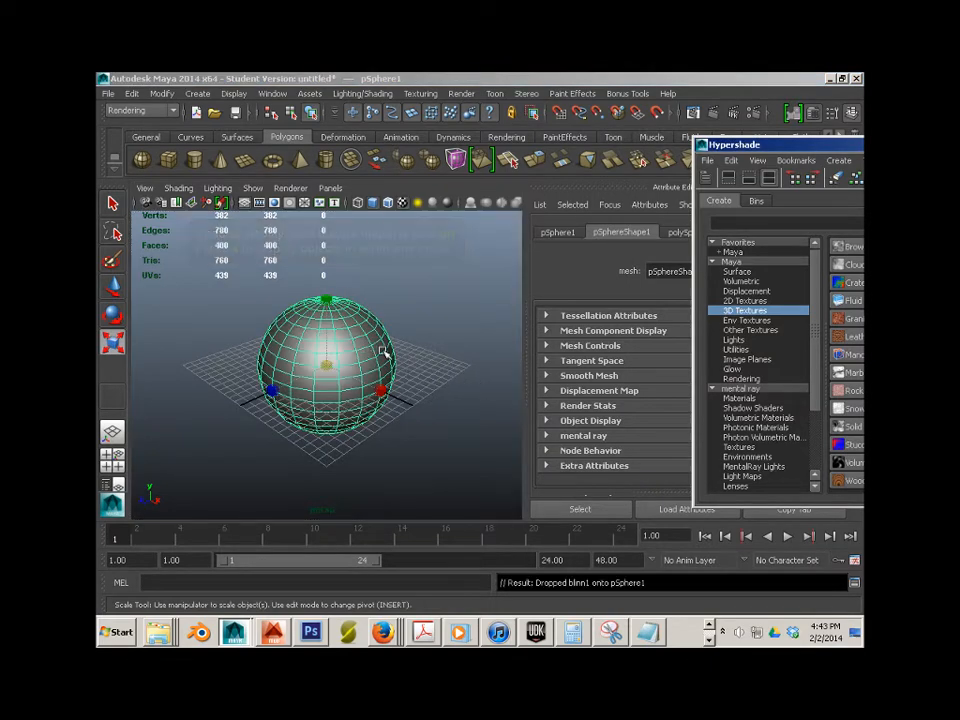
# Switch the perspective viewport's renderer to High Quality Rendering to preview the bump on the sphere
pyautogui.scroll(3, 389, 345)
pyautogui.click(290, 188)
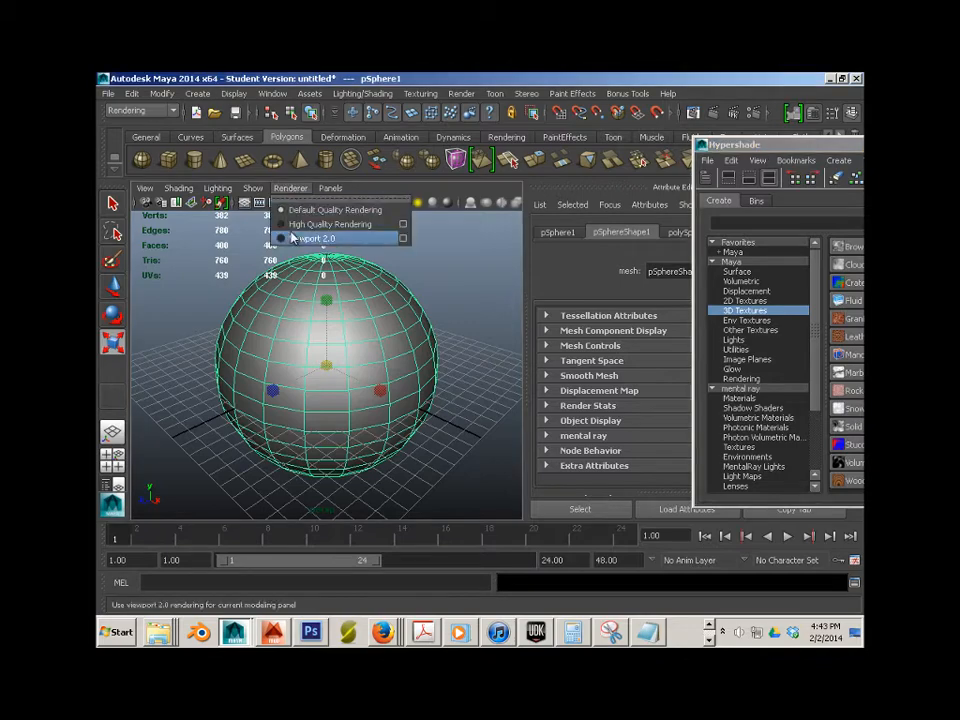
pyautogui.click(293, 225)
pyautogui.scroll(5, 420, 288)
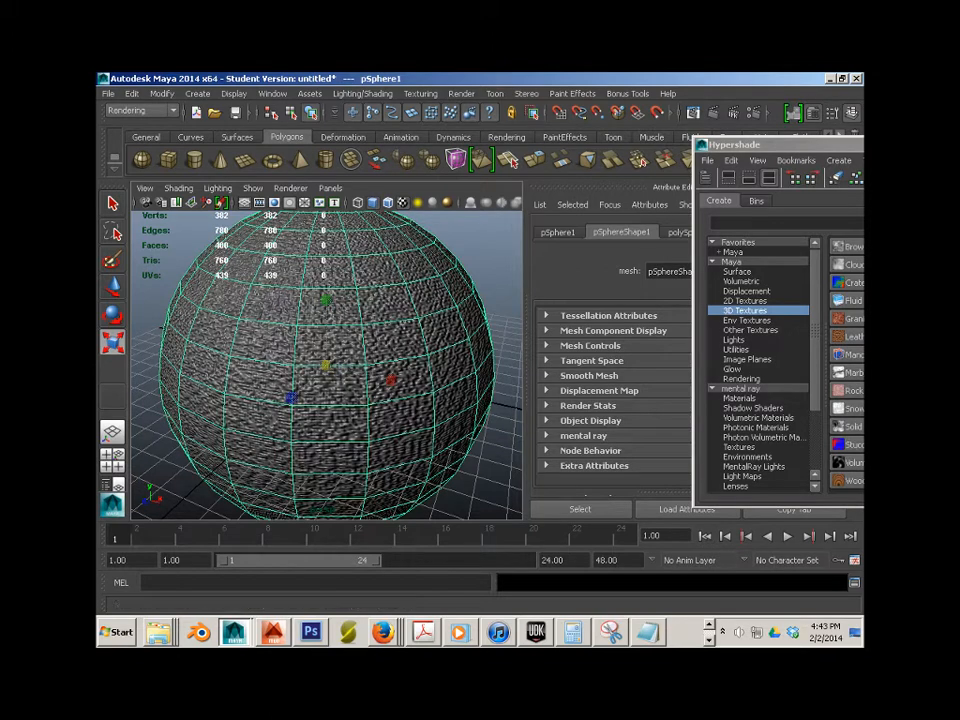
# Select the leather1 texture in Hypershade and set its cell color to a medium grey with value 0.451
pyautogui.moveTo(760, 145); pyautogui.dragTo(445, 104)
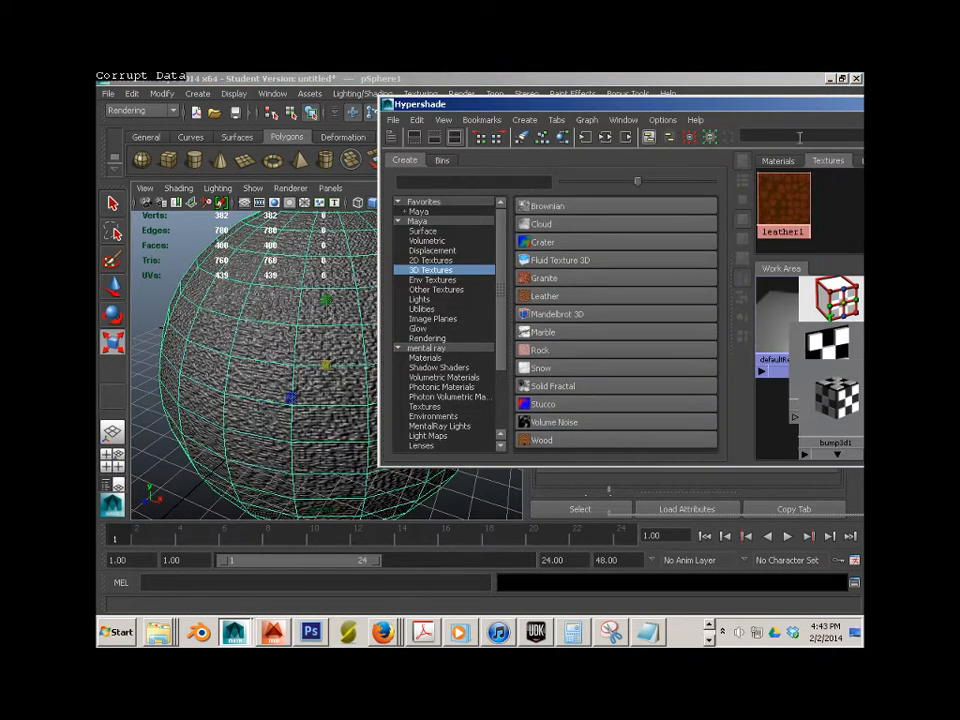
pyautogui.moveTo(770, 109); pyautogui.dragTo(460, 112)
pyautogui.click(602, 380)
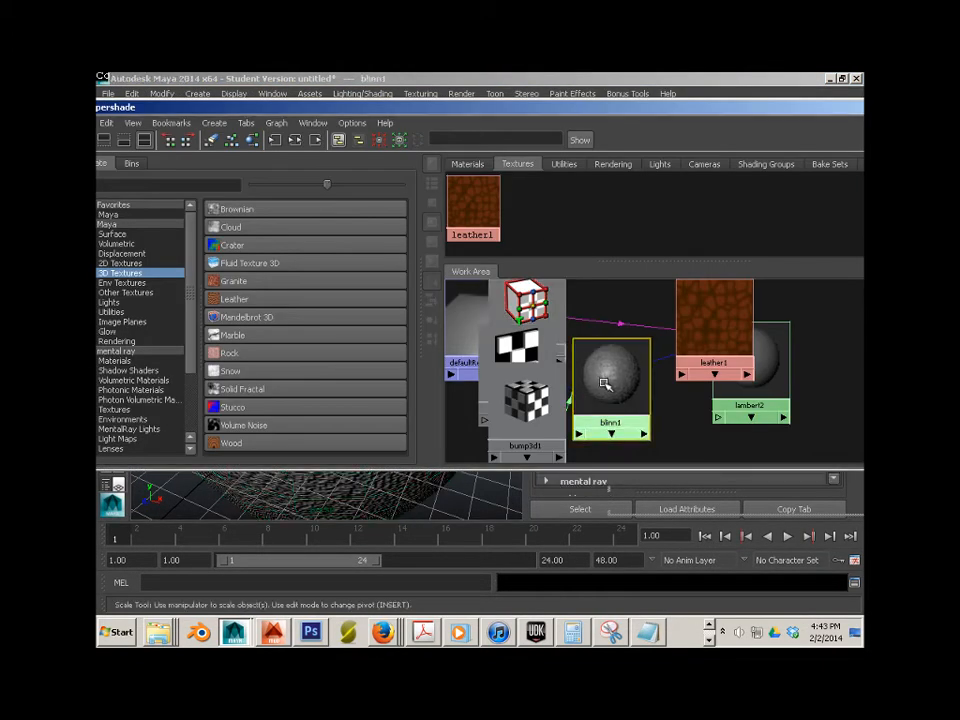
pyautogui.moveTo(675, 356)
pyautogui.mouseDown()
pyautogui.moveTo(680, 338)
pyautogui.moveTo(668, 340)
pyautogui.mouseUp()
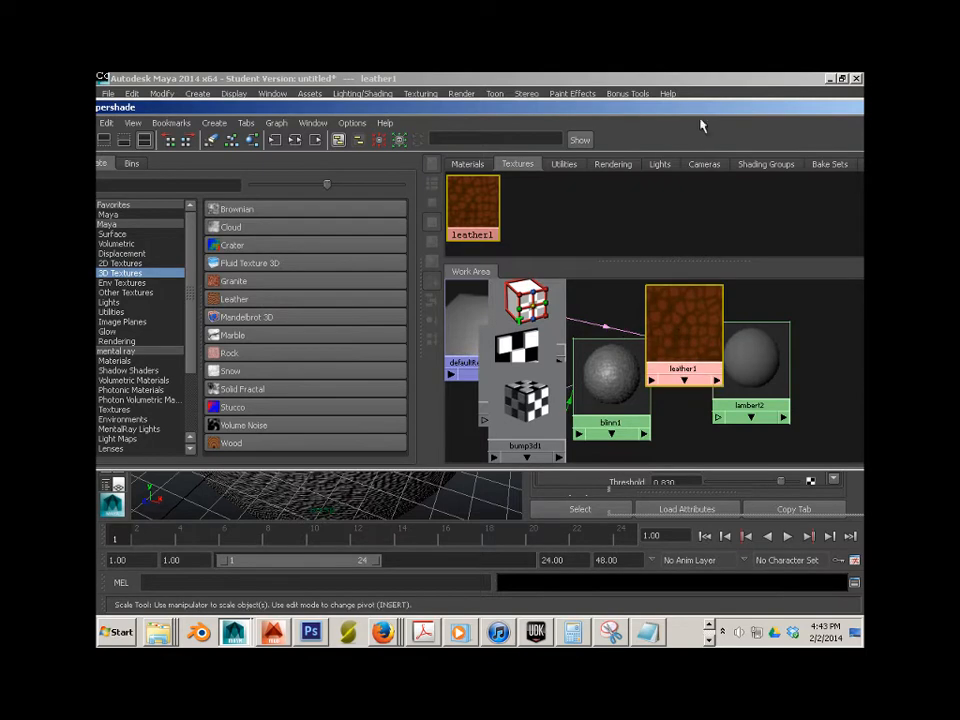
pyautogui.moveTo(741, 108); pyautogui.dragTo(173, 263)
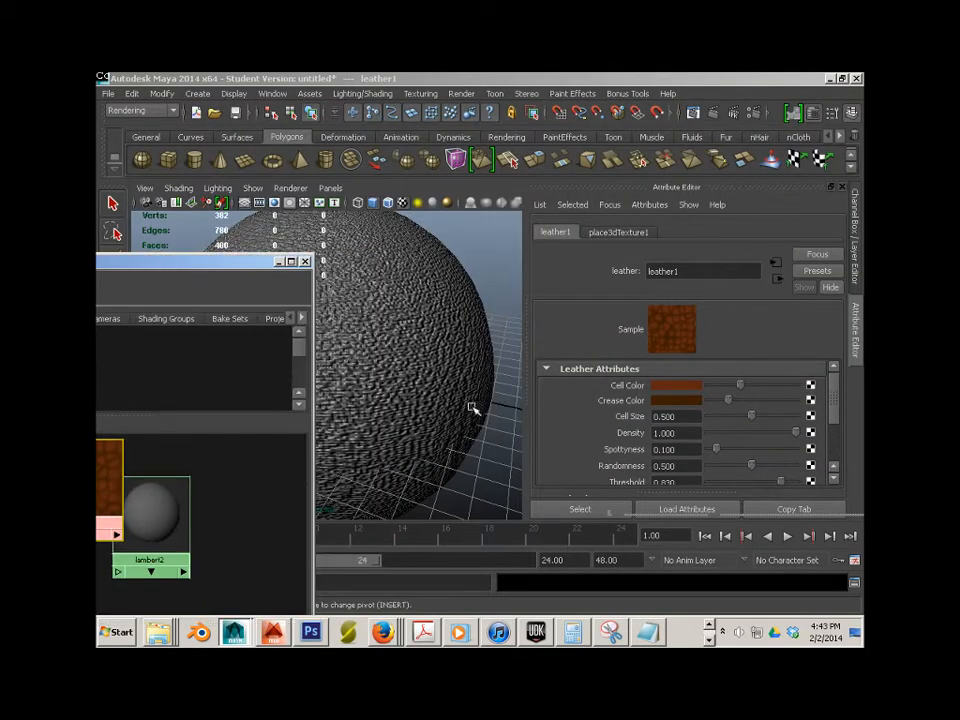
pyautogui.click(680, 386)
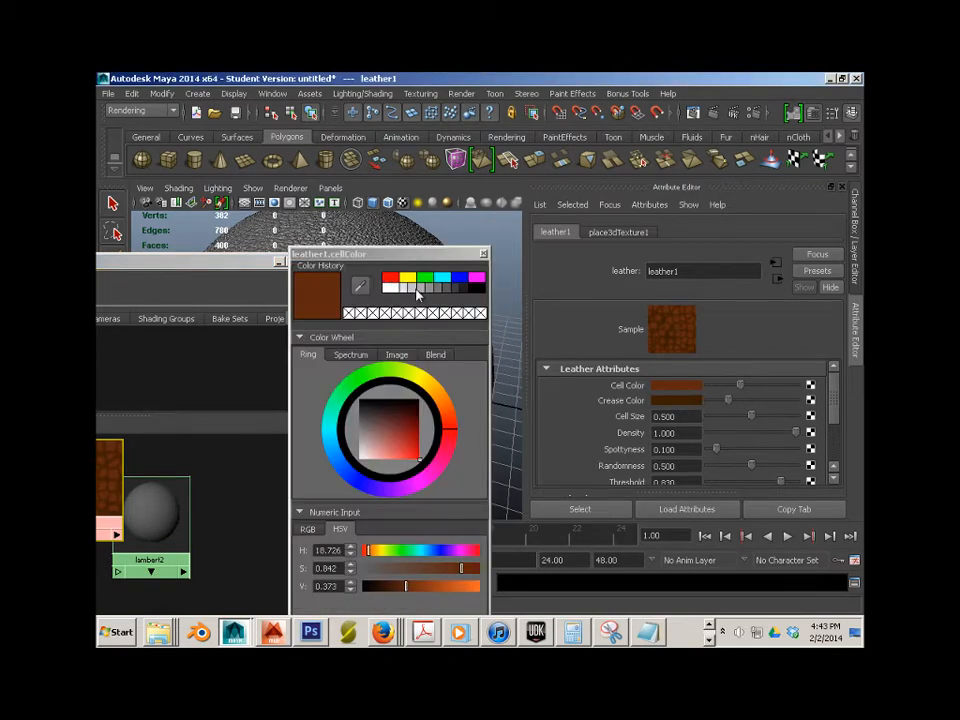
pyautogui.click(414, 290)
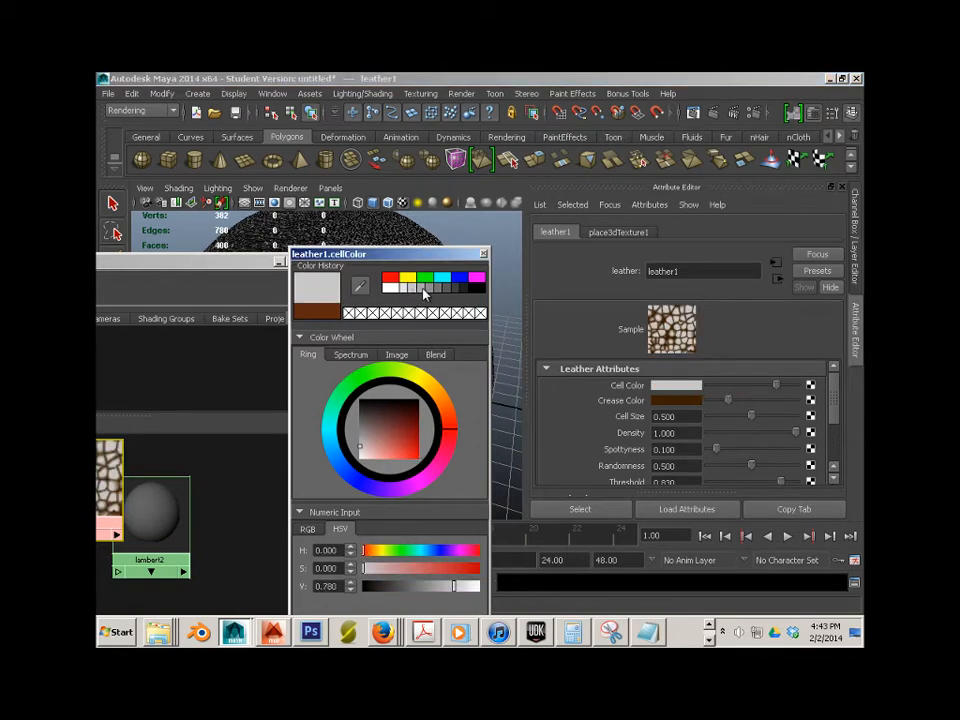
pyautogui.click(438, 290)
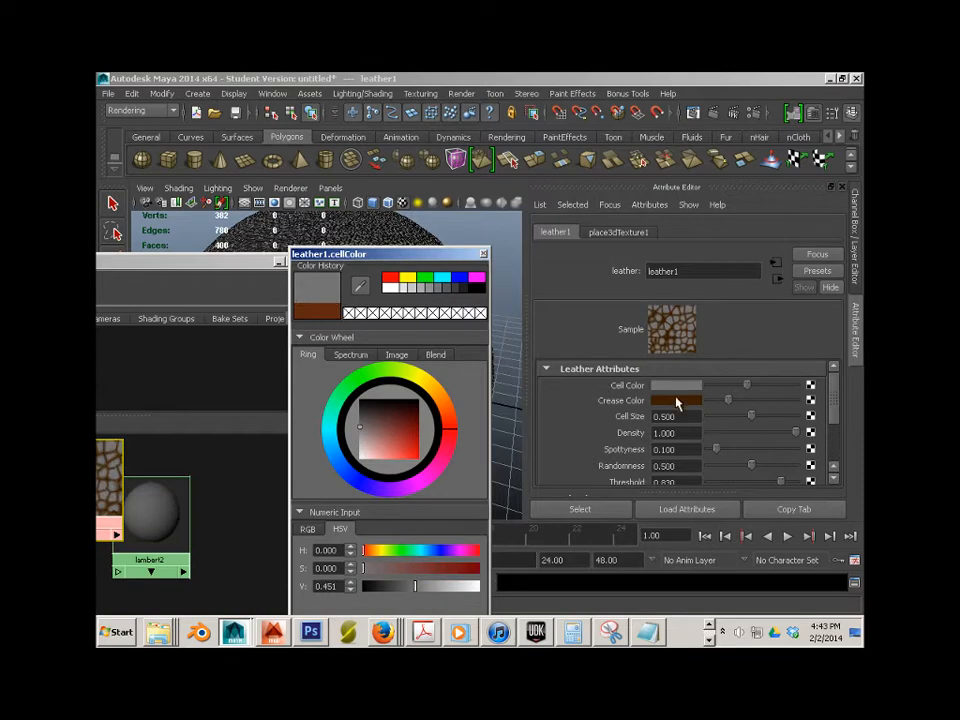
pyautogui.click(677, 401)
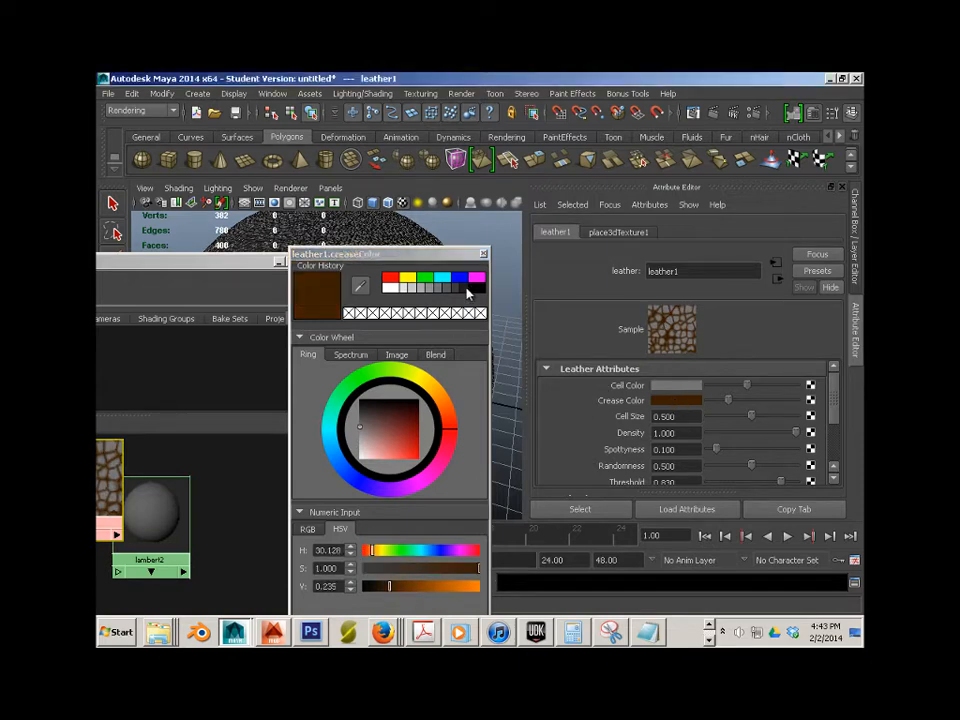
pyautogui.click(467, 290)
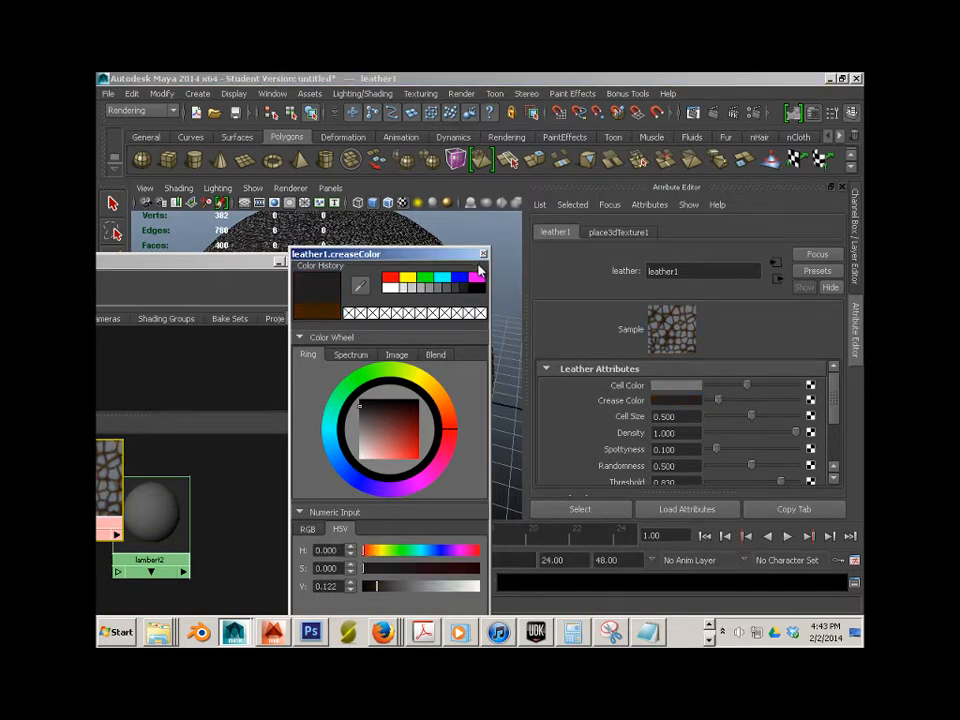
pyautogui.click(484, 255)
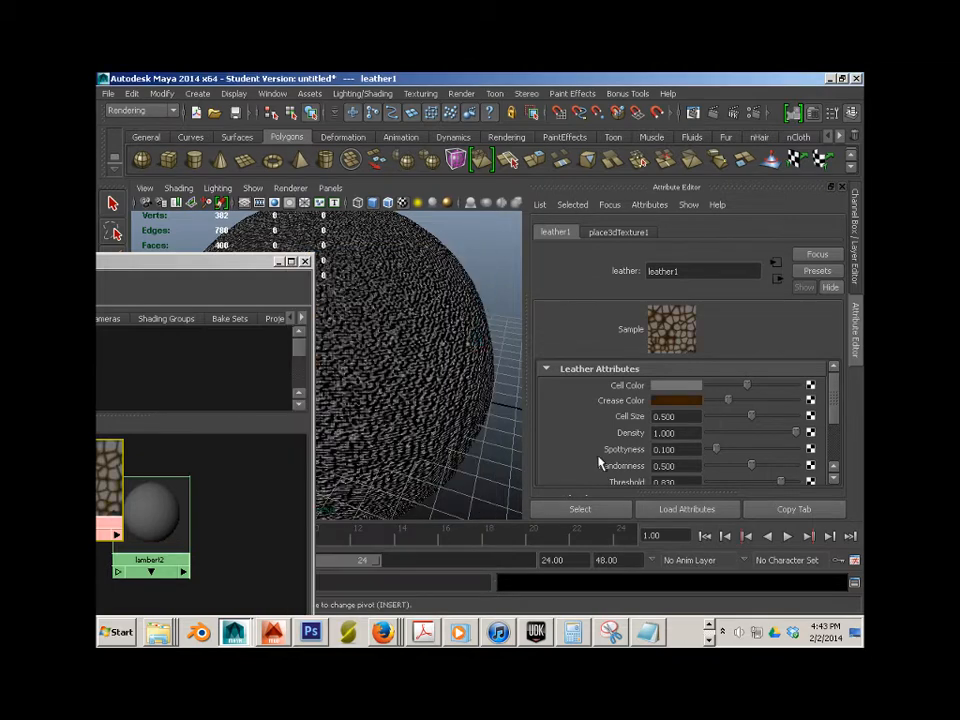
# Set the leather1 texture's crease color to a very dark grey
pyautogui.click(677, 401)
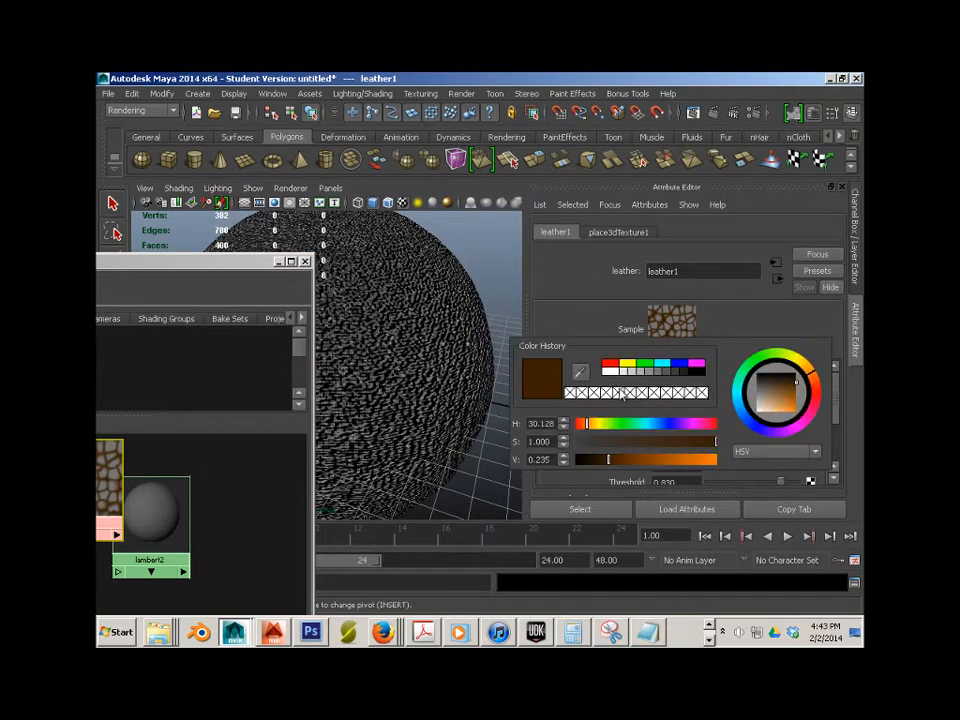
pyautogui.click(684, 371)
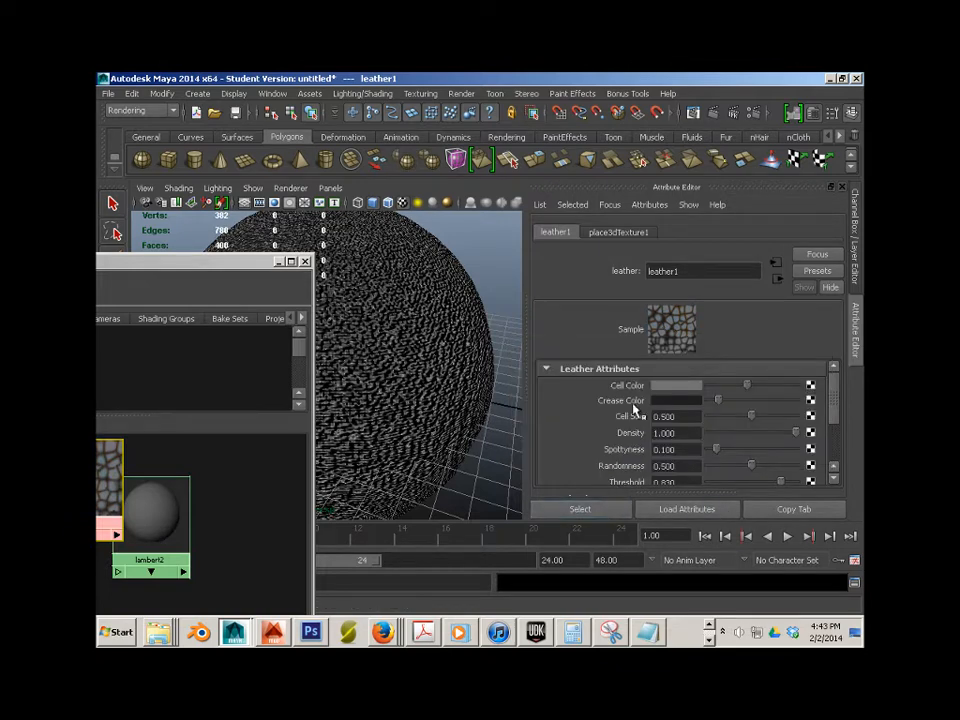
pyautogui.keyDown('alt'); pyautogui.moveTo(406, 349); pyautogui.dragTo(427, 339, button='middle'); pyautogui.keyUp('alt')
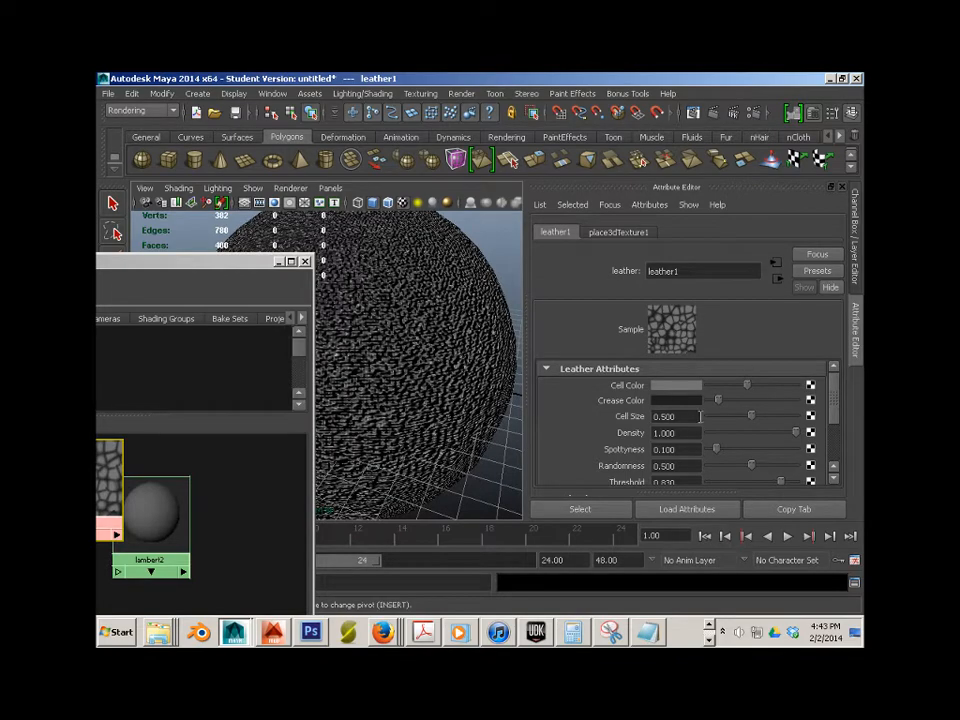
# Reduce the leather1 texture's cell size to 0.393 and look over its remaining attributes
pyautogui.moveTo(746, 420)
pyautogui.mouseDown()
pyautogui.moveTo(711, 425)
pyautogui.moveTo(789, 416)
pyautogui.moveTo(744, 418)
pyautogui.mouseUp()
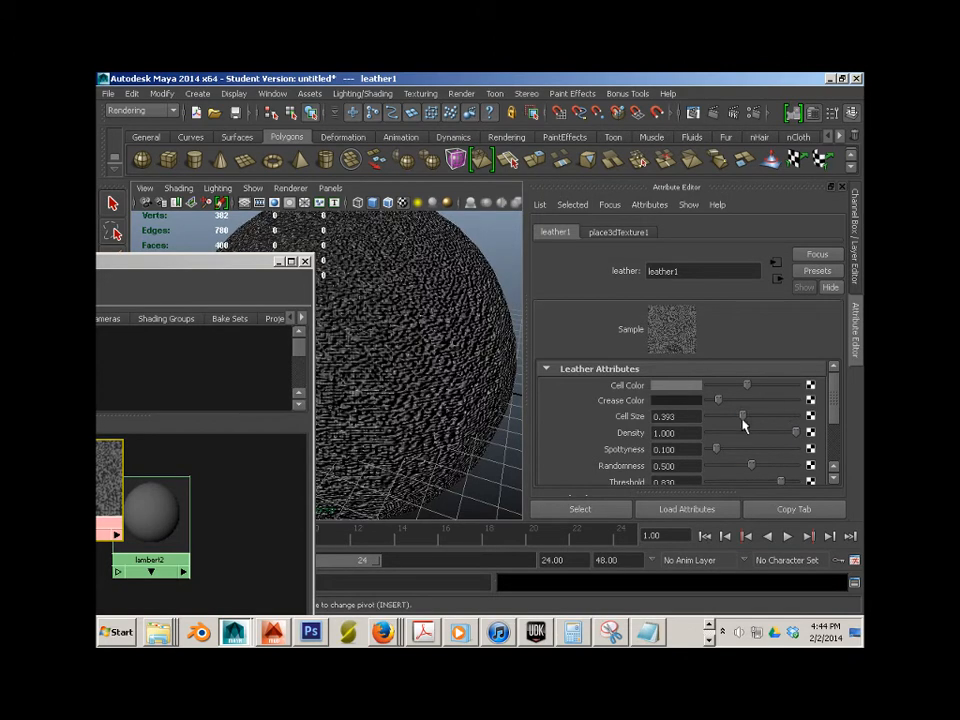
pyautogui.scroll(-2, 741, 452)
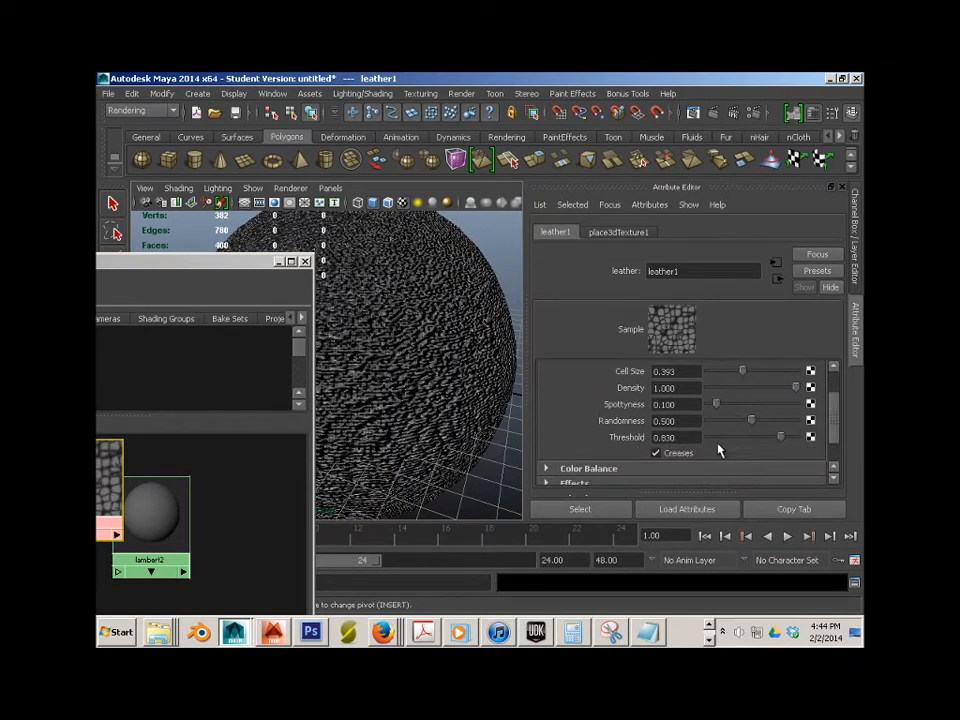
pyautogui.scroll(2, 718, 452)
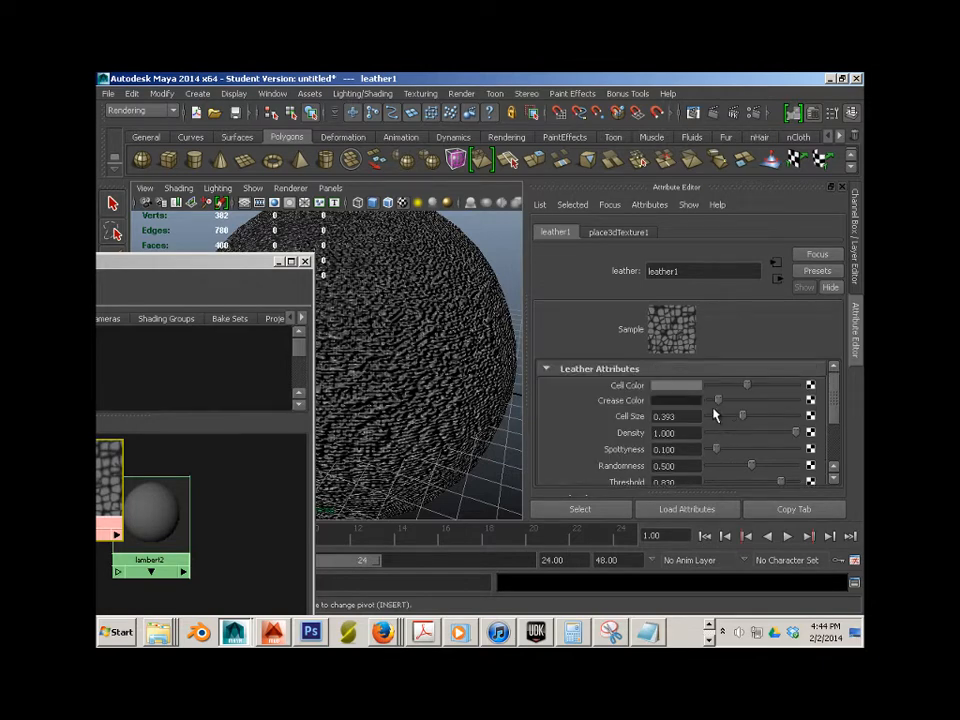
# Select the leather texture's 3D placement node inside the sphere in wireframe display and scale it uniformly to 10.183, with textured display back on
pyautogui.scroll(3, 403, 360)
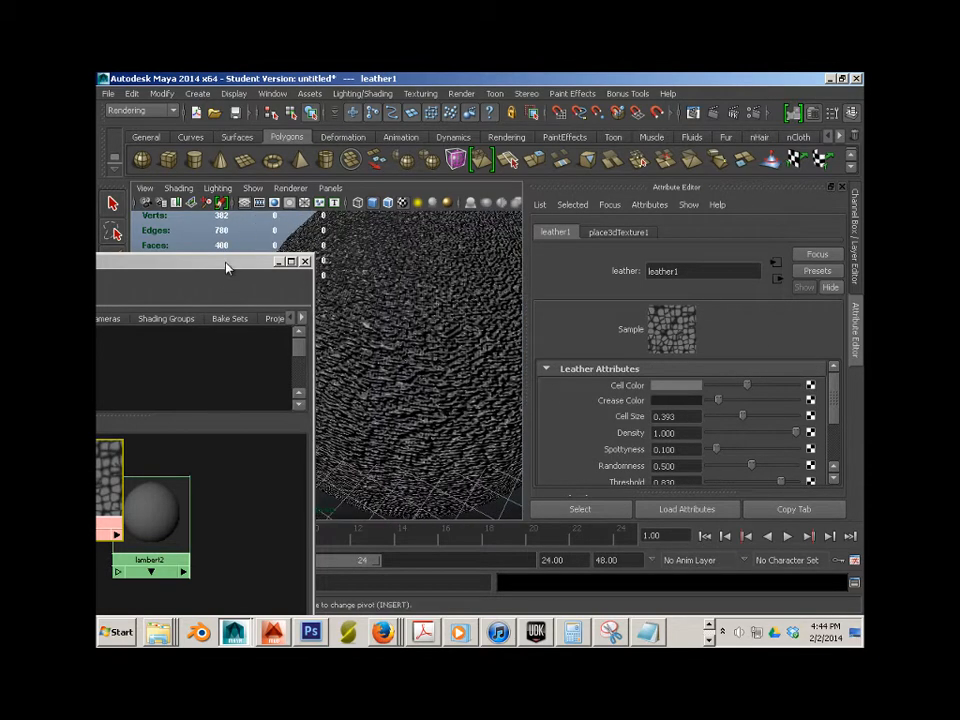
pyautogui.moveTo(227, 267); pyautogui.dragTo(233, 385)
pyautogui.scroll(-3, 345, 365)
pyautogui.click(356, 368)
pyautogui.scroll(3, 358, 370)
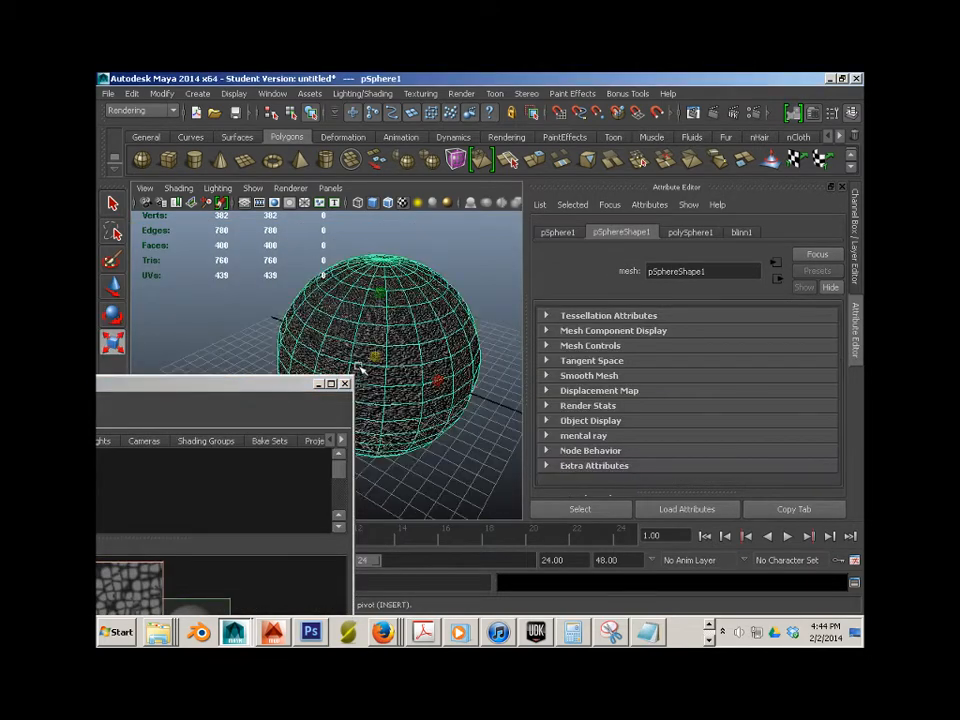
pyautogui.press('4')
pyautogui.click(372, 362)
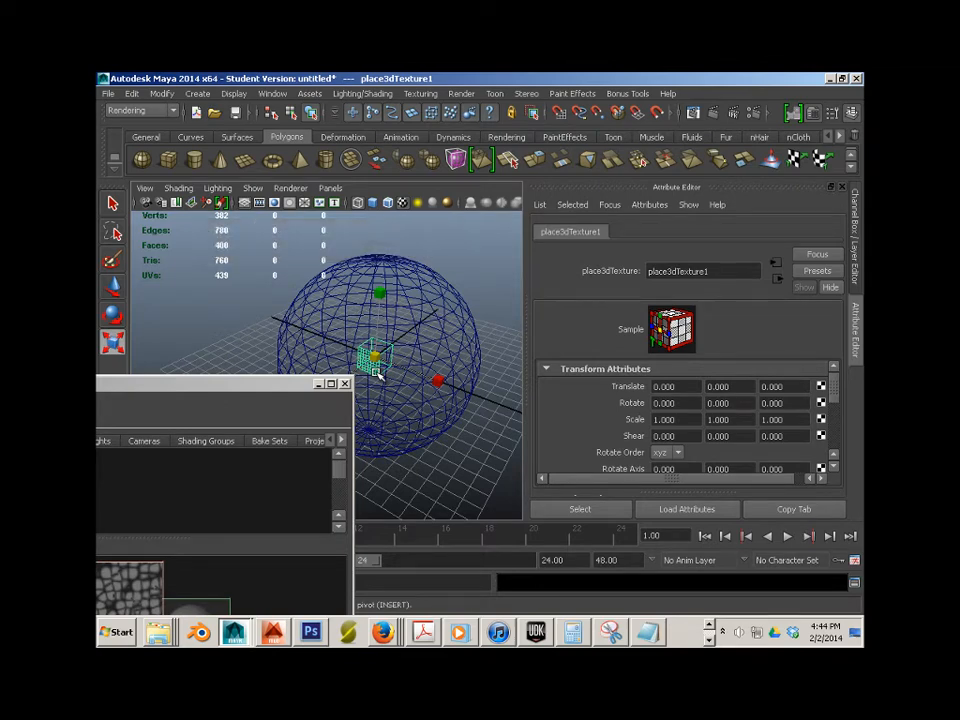
pyautogui.press('6')
pyautogui.moveTo(390, 362); pyautogui.dragTo(793, 459)
# Enlarge the 3D placement node uniformly to a scale of 14.936 and inspect the leather bump on the sphere
pyautogui.keyDown('alt'); pyautogui.moveTo(411, 388); pyautogui.dragTo(372, 384); pyautogui.keyUp('alt')
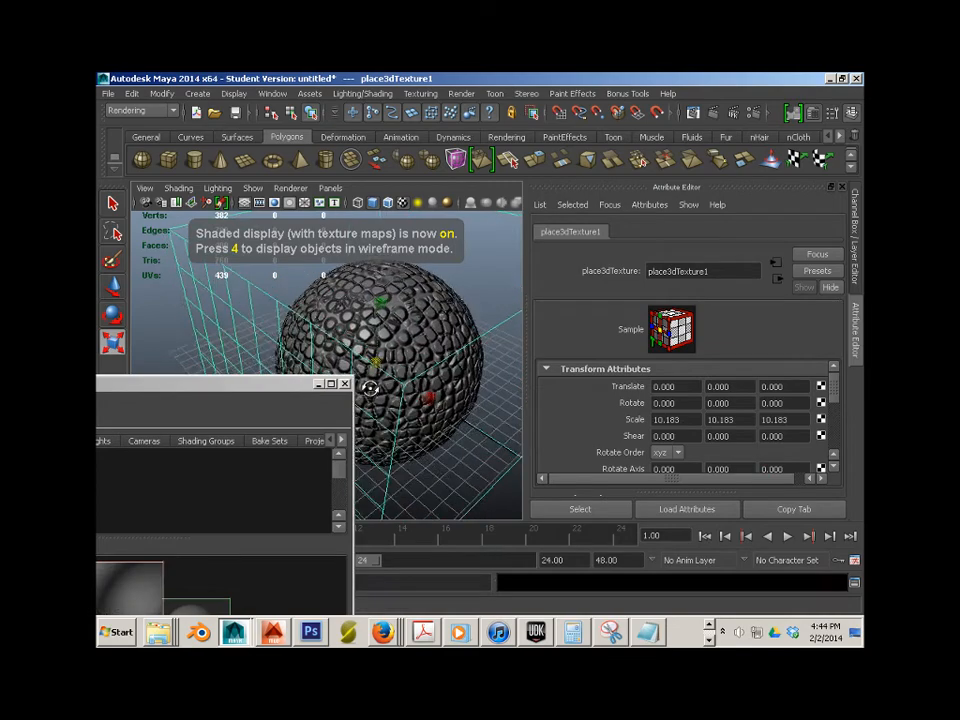
pyautogui.keyDown('alt'); pyautogui.moveTo(372, 384); pyautogui.dragTo(325, 388, button='right'); pyautogui.keyUp('alt')
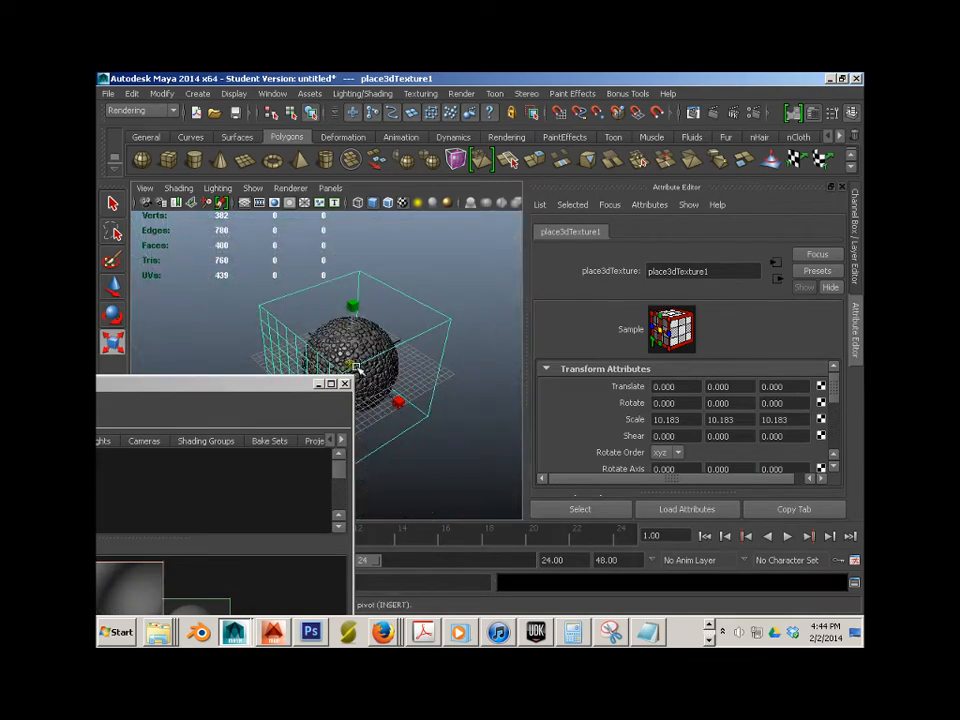
pyautogui.moveTo(410, 379)
pyautogui.keyDown('alt'); pyautogui.mouseDown()
pyautogui.moveTo(521, 407)
pyautogui.moveTo(371, 391)
pyautogui.moveTo(408, 397)
pyautogui.mouseUp(); pyautogui.keyUp('alt')
pyautogui.keyDown('alt'); pyautogui.moveTo(408, 397); pyautogui.dragTo(508, 432, button='right'); pyautogui.keyUp('alt')
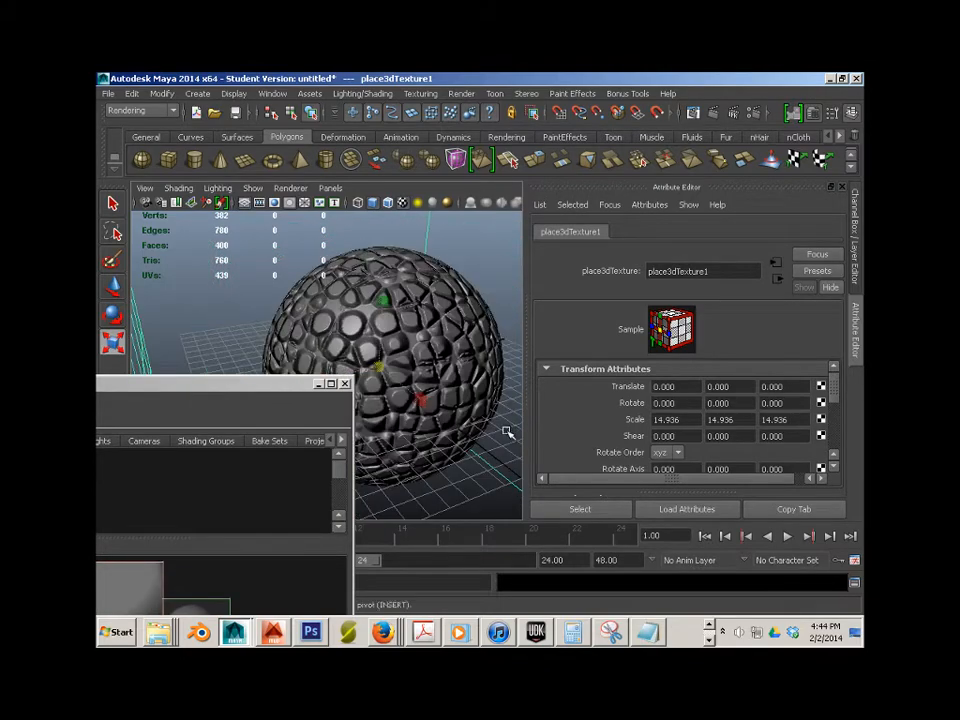
pyautogui.keyDown('alt'); pyautogui.moveTo(508, 432); pyautogui.dragTo(459, 287); pyautogui.keyUp('alt')
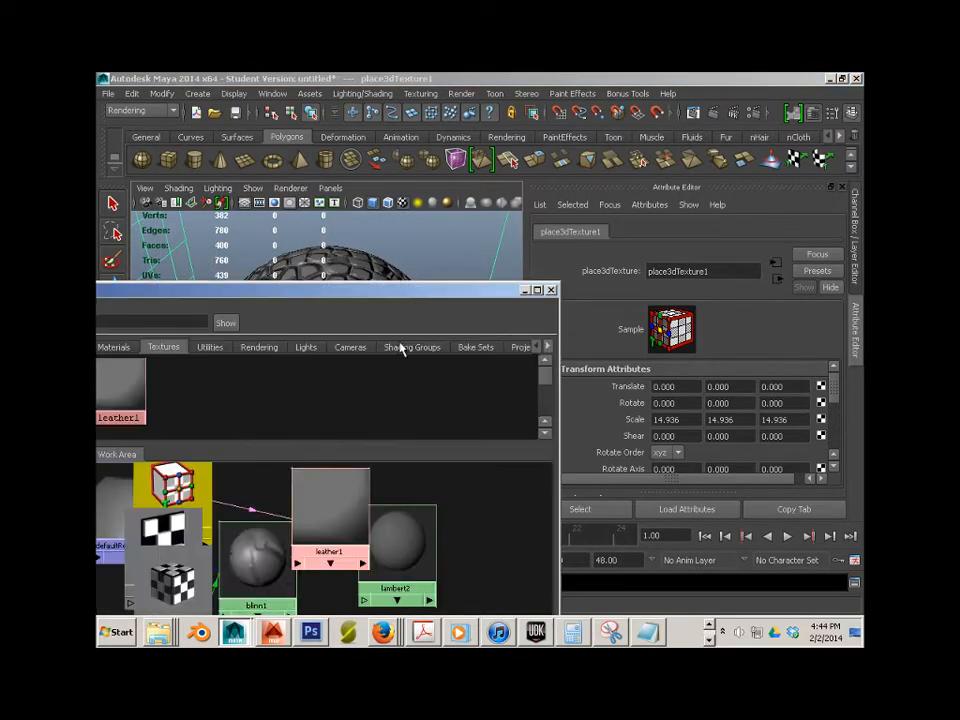
# Spread out the blinn1, bump3d1 and leather1 nodes in the Hypershade work area, leaving leather1 selected
pyautogui.click(268, 571)
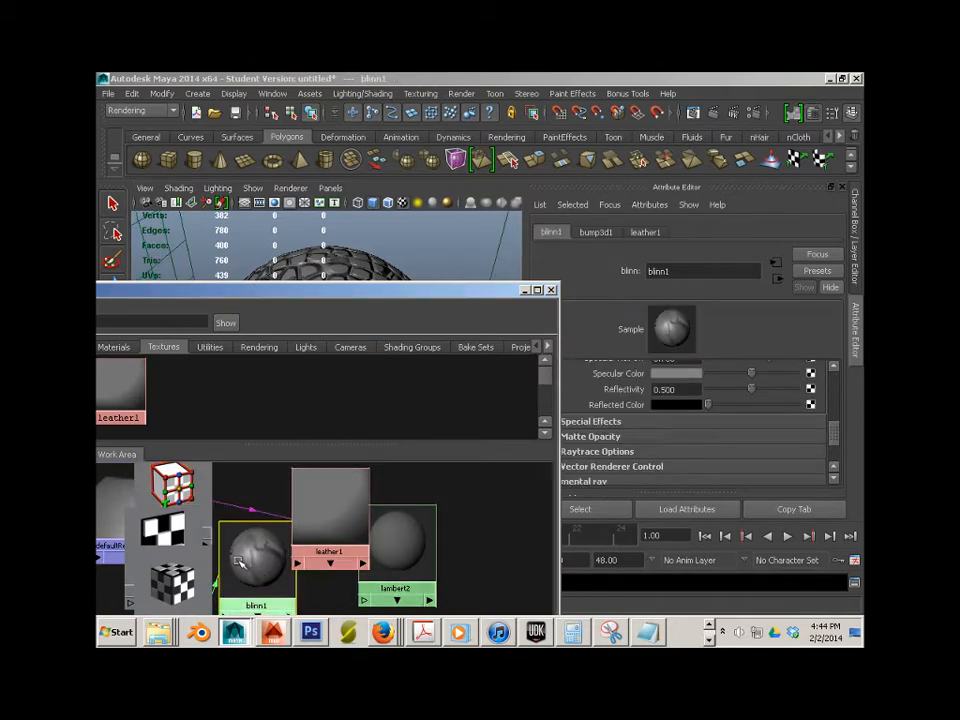
pyautogui.moveTo(238, 562); pyautogui.dragTo(273, 597)
pyautogui.scroll(-2, 318, 535)
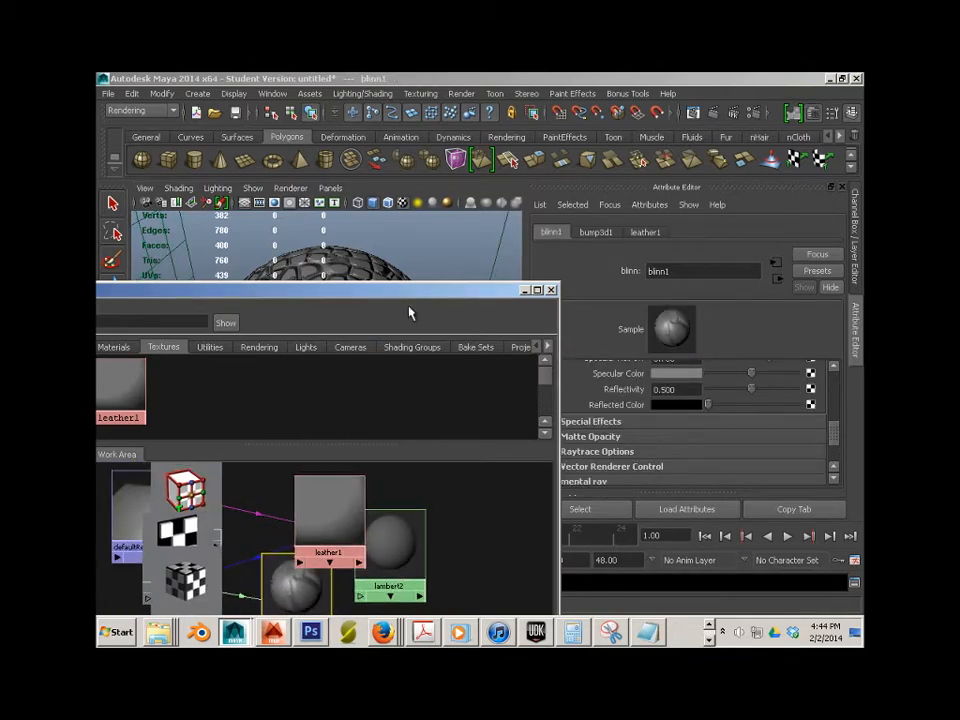
pyautogui.moveTo(387, 294); pyautogui.dragTo(392, 199)
pyautogui.moveTo(346, 405); pyautogui.dragTo(394, 385)
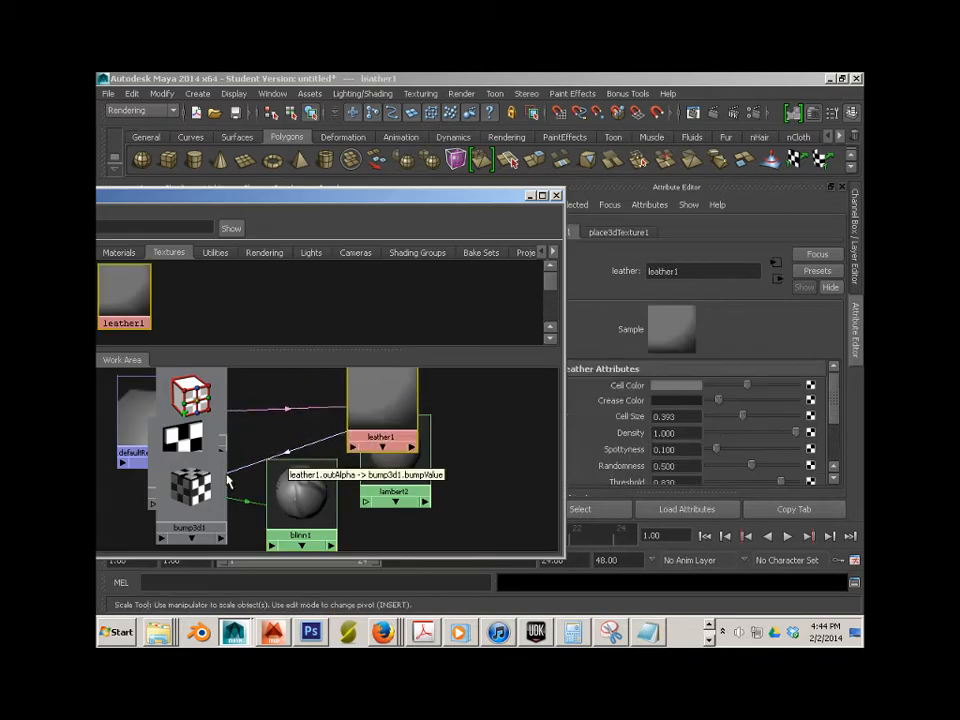
pyautogui.moveTo(219, 495); pyautogui.dragTo(264, 522)
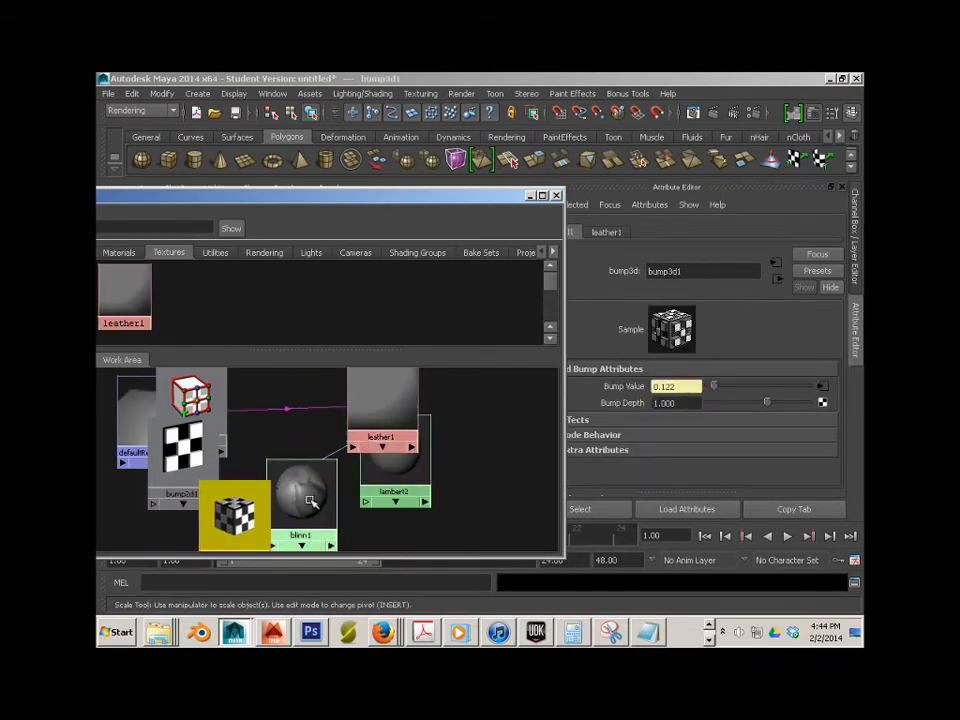
pyautogui.moveTo(372, 418); pyautogui.dragTo(322, 427)
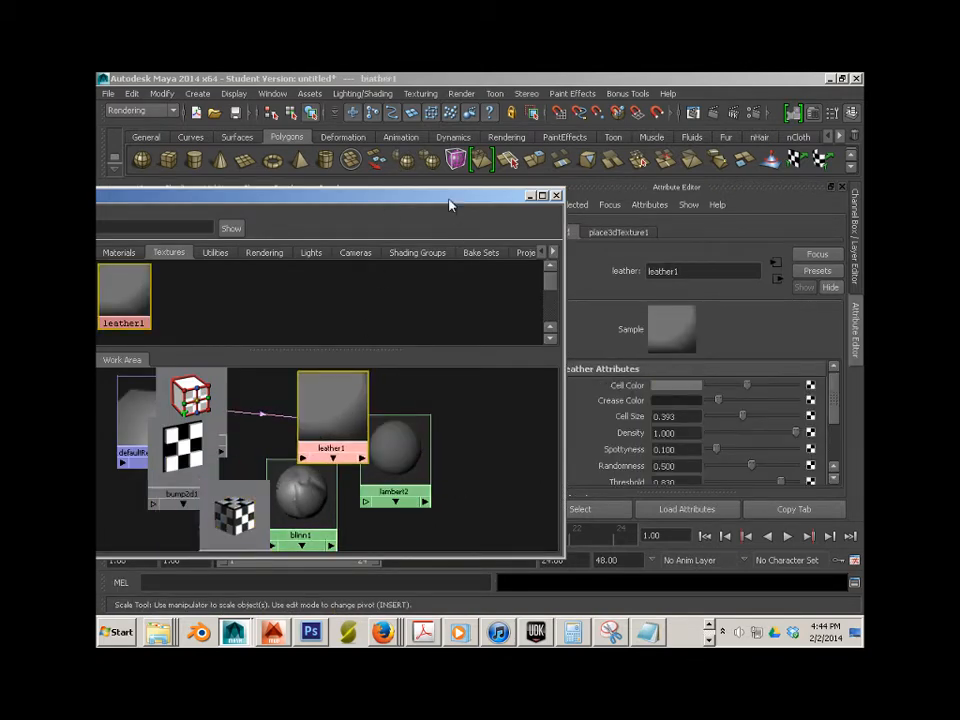
# Set leather1's cell size to 0.239, density to 0.470, spottyness to 0 and randomness to 0.615
pyautogui.moveTo(449, 205); pyautogui.dragTo(307, 459)
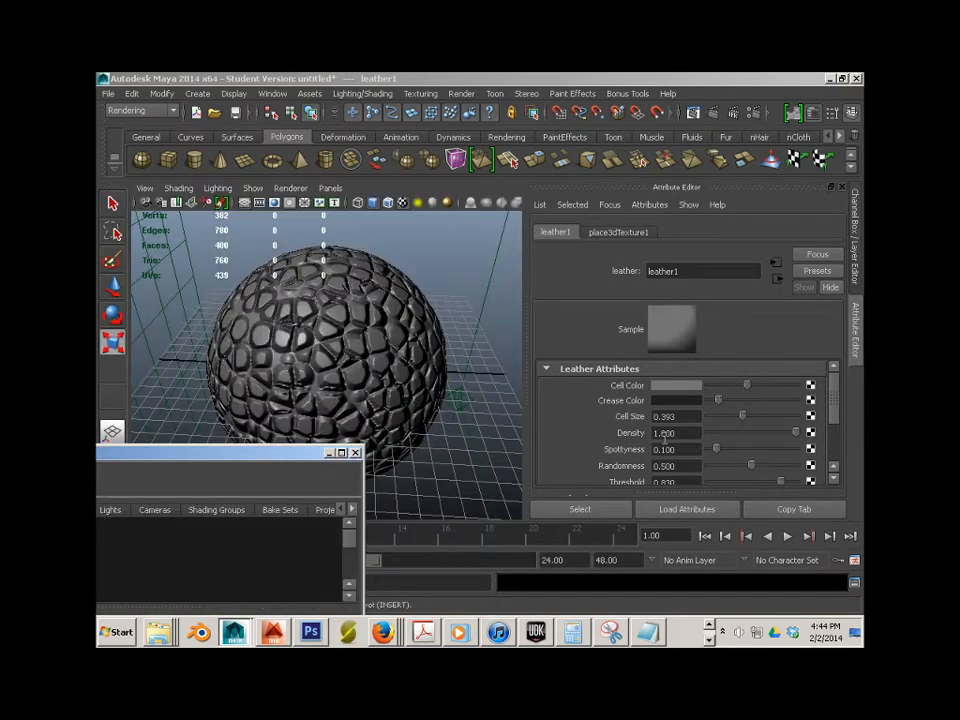
pyautogui.moveTo(742, 420); pyautogui.dragTo(728, 420)
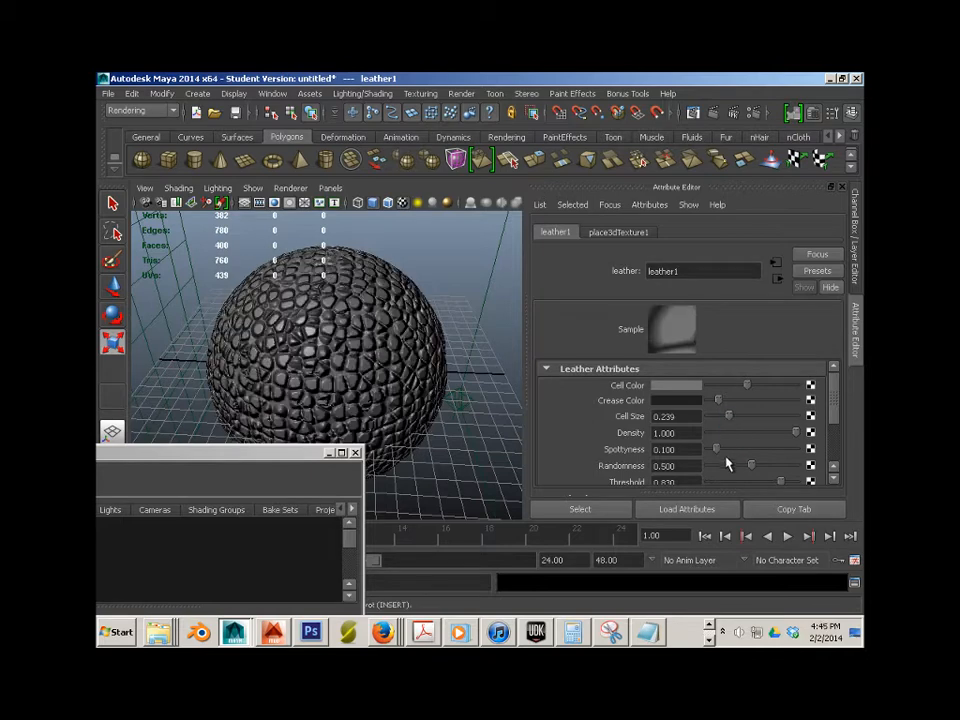
pyautogui.moveTo(792, 432); pyautogui.dragTo(697, 450)
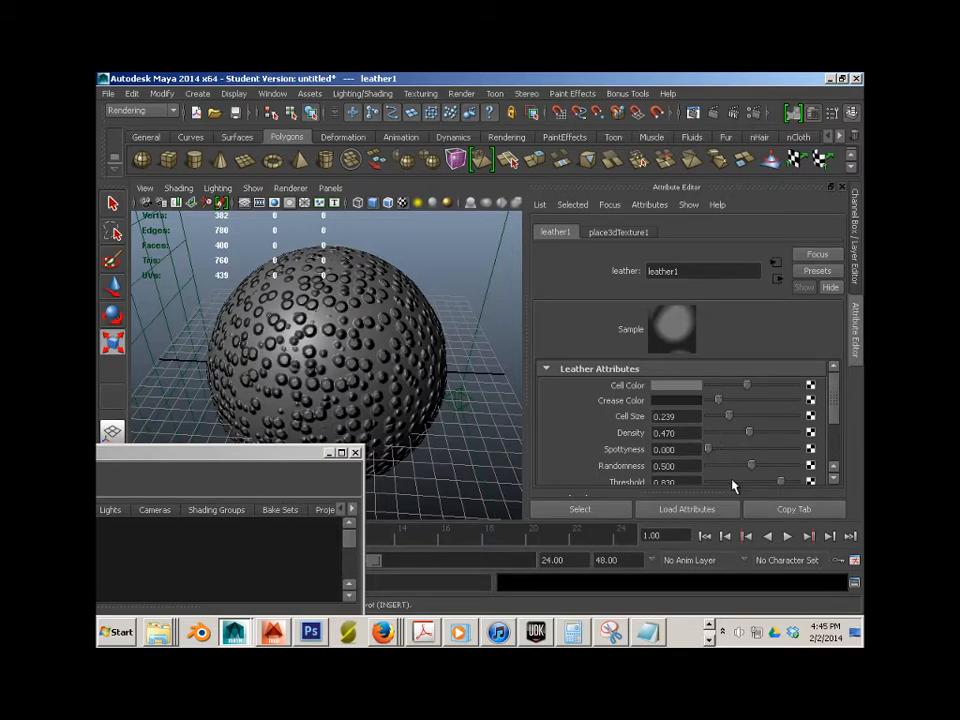
pyautogui.moveTo(751, 468)
pyautogui.mouseDown()
pyautogui.moveTo(771, 467)
pyautogui.moveTo(761, 461)
pyautogui.mouseUp()
pyautogui.keyDown('alt'); pyautogui.moveTo(377, 321); pyautogui.dragTo(407, 339); pyautogui.keyUp('alt')
pyautogui.scroll(2, 407, 339)
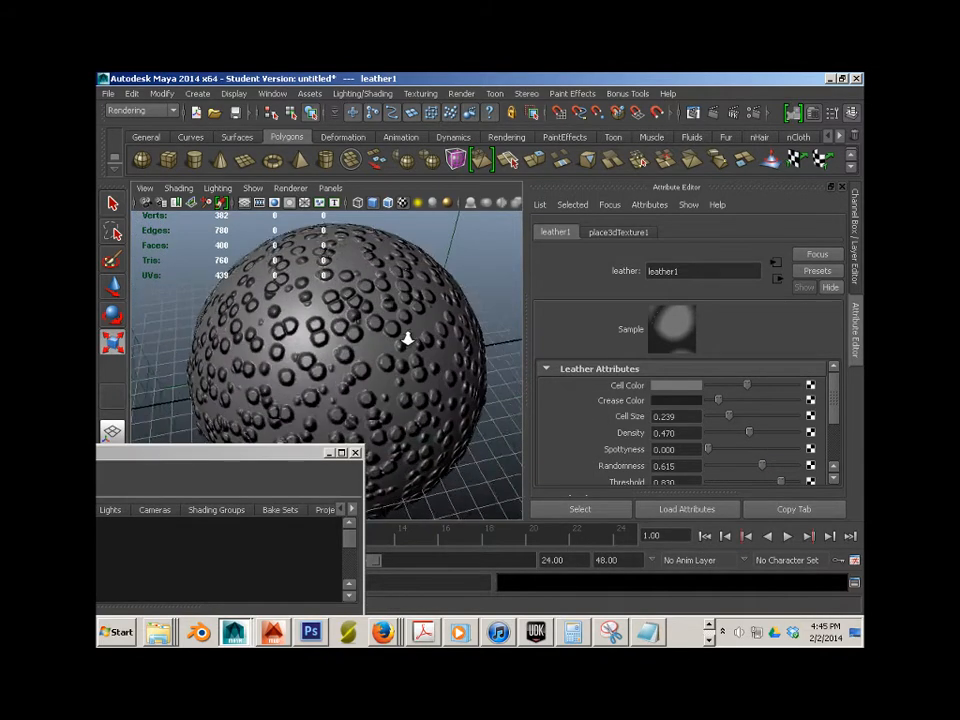
pyautogui.scroll(2, 407, 339)
# Change the color of the sphere's blinn1 material to a light blue with hue 240, saturation 0.404 and value 1
pyautogui.click(370, 346)
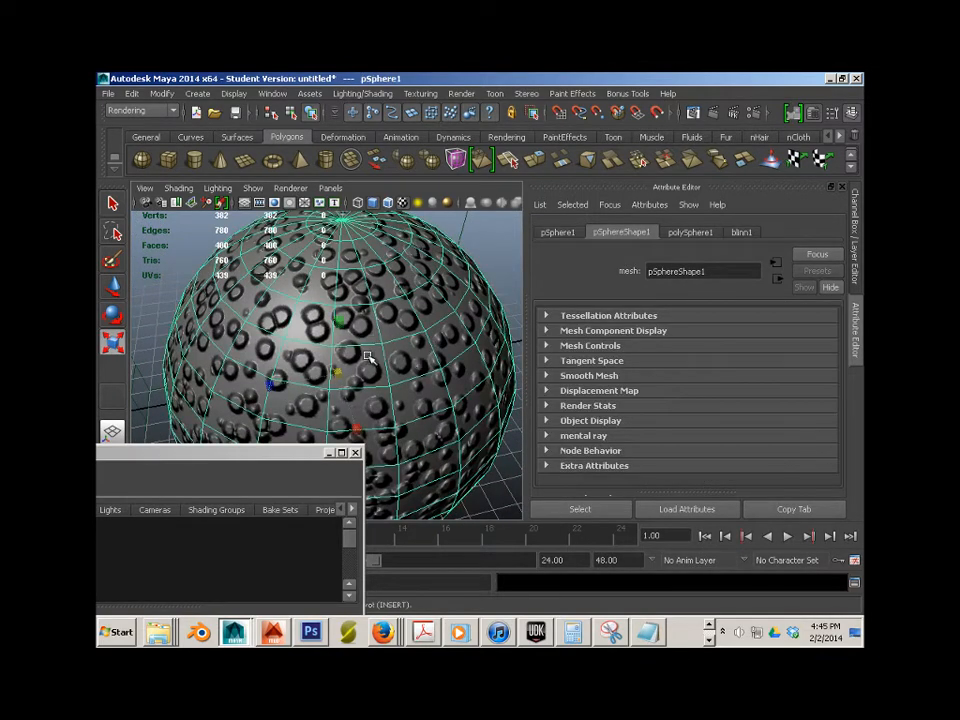
pyautogui.click(741, 232)
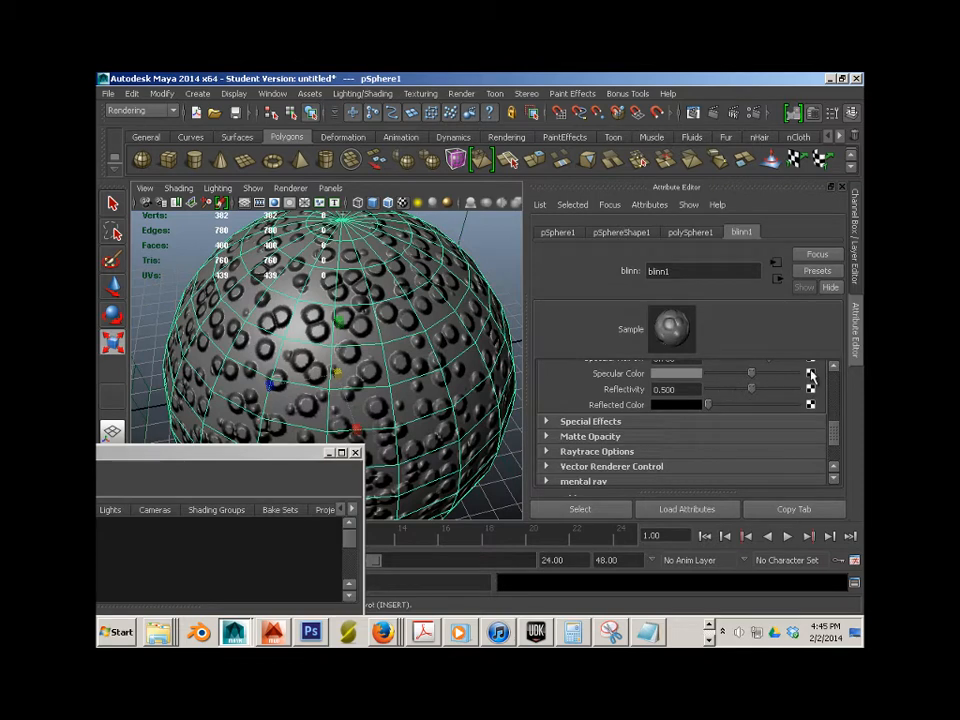
pyautogui.moveTo(836, 430); pyautogui.dragTo(833, 377)
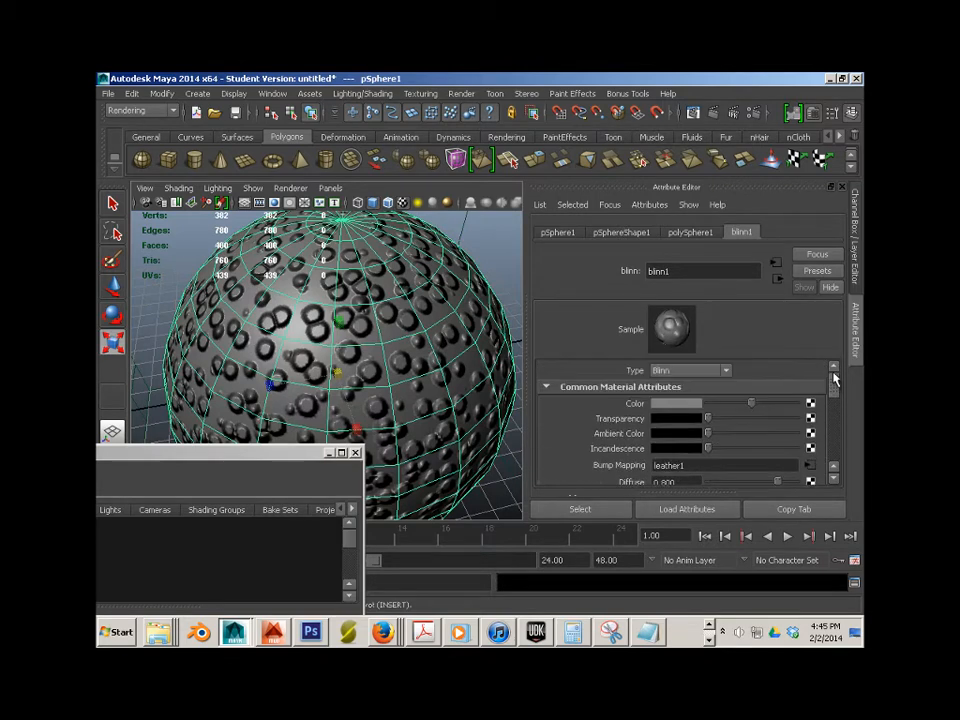
pyautogui.click(675, 404)
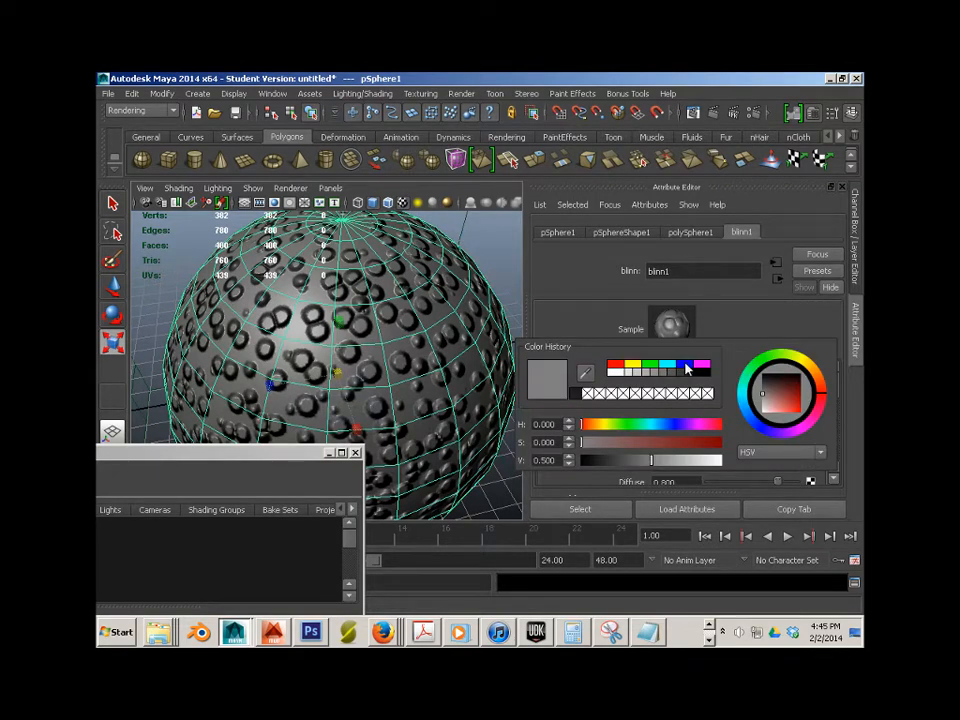
pyautogui.click(686, 364)
pyautogui.click(655, 441)
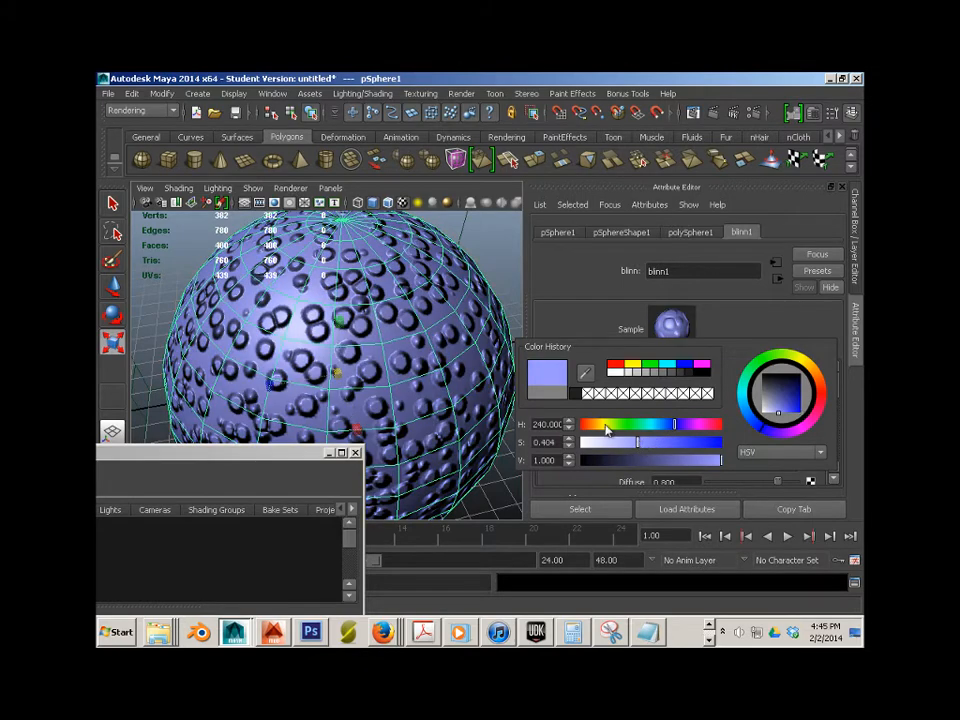
pyautogui.scroll(-10, 461, 280)
# Create a second Blinn material in Hypershade
pyautogui.moveTo(270, 454); pyautogui.dragTo(590, 245)
pyautogui.click(237, 299)
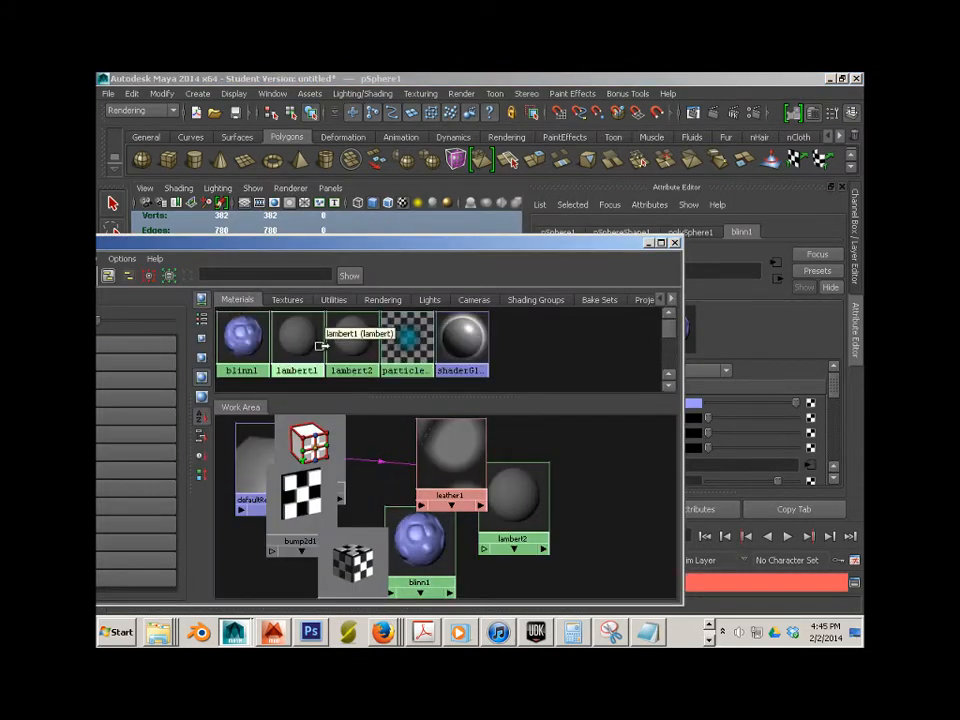
pyautogui.click(245, 338)
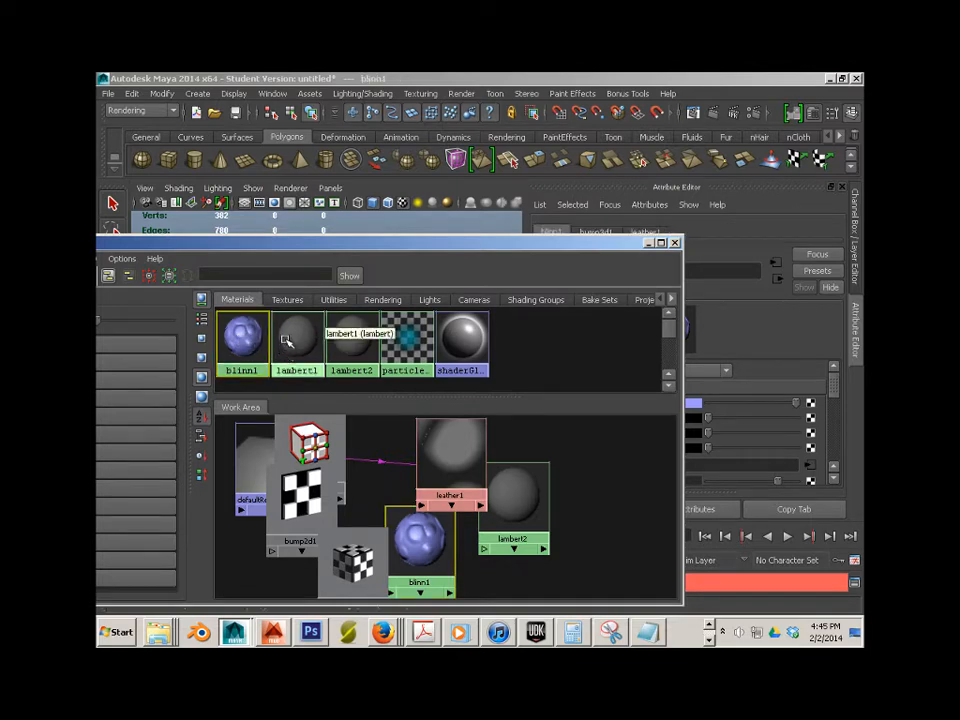
pyautogui.moveTo(260, 243); pyautogui.dragTo(469, 204)
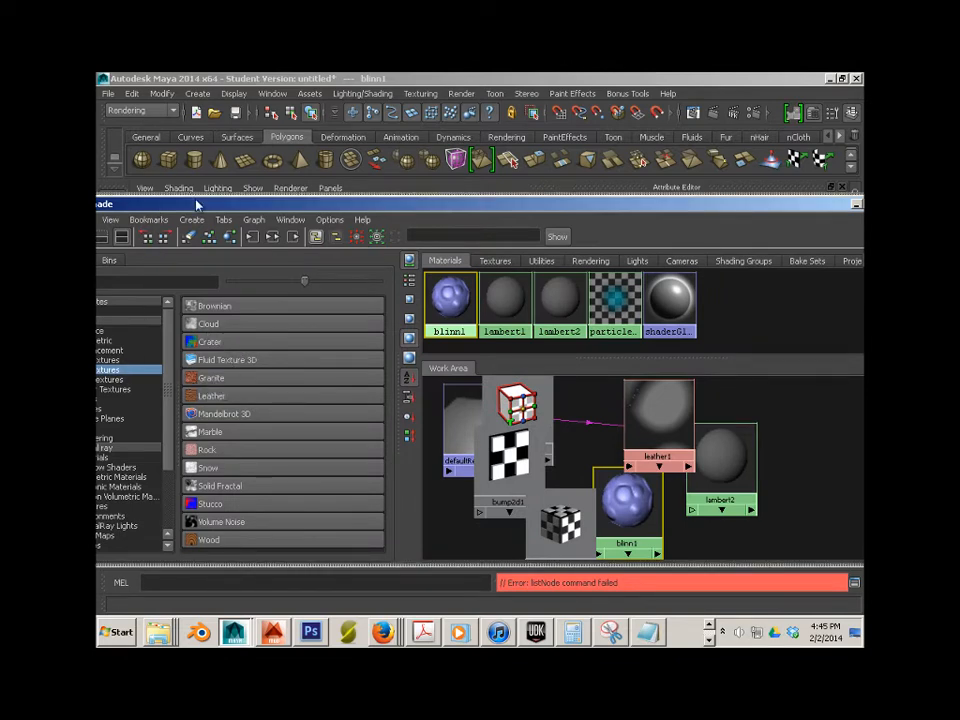
pyautogui.moveTo(197, 205); pyautogui.dragTo(324, 197)
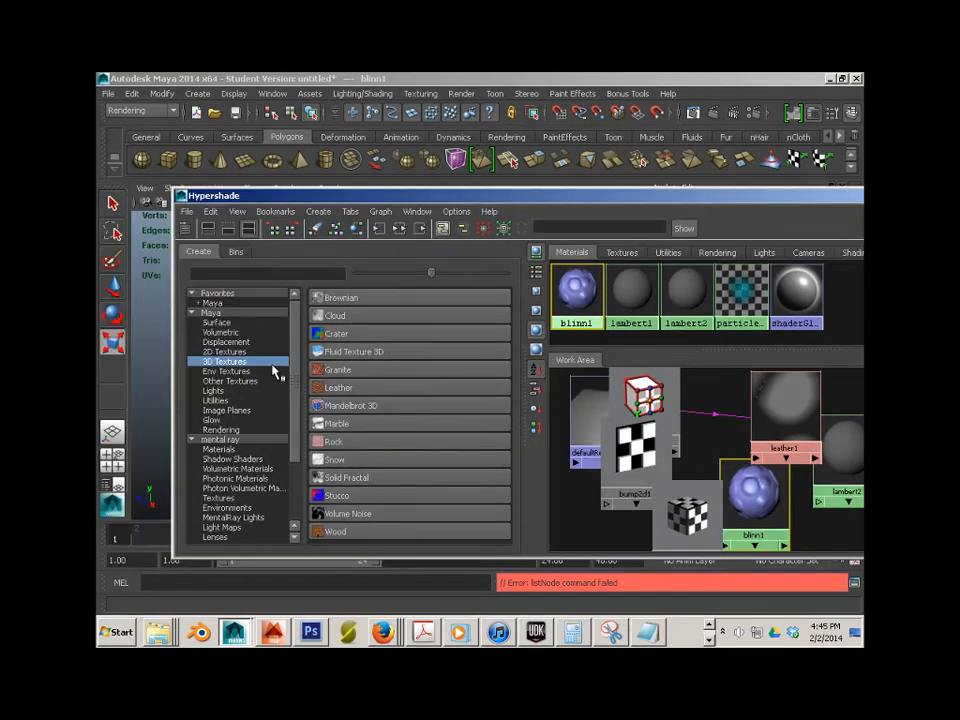
pyautogui.click(213, 313)
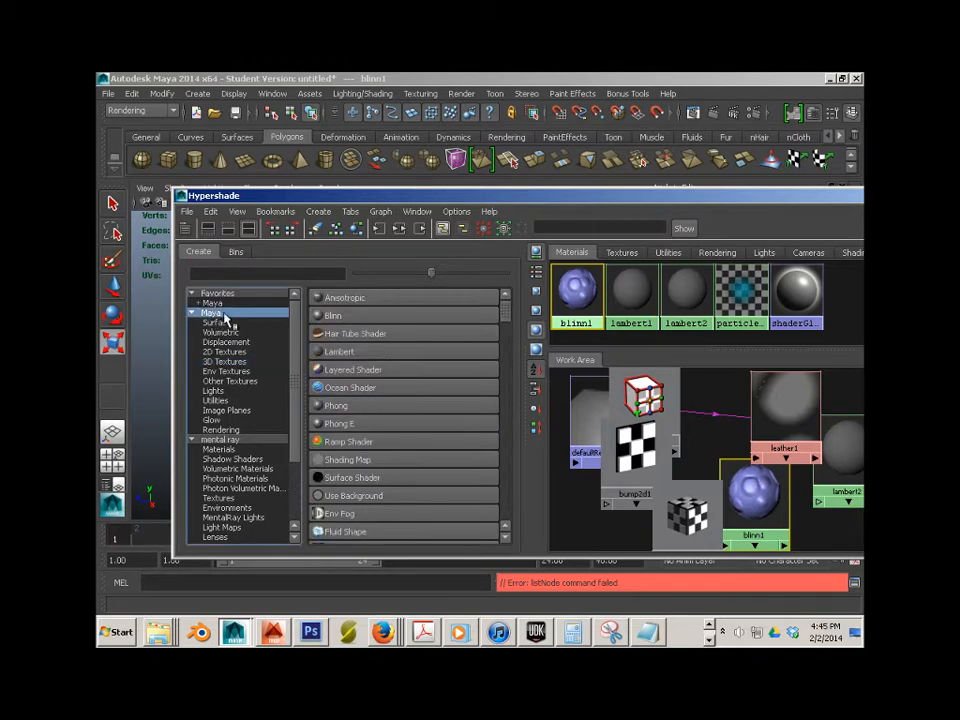
pyautogui.click(330, 316)
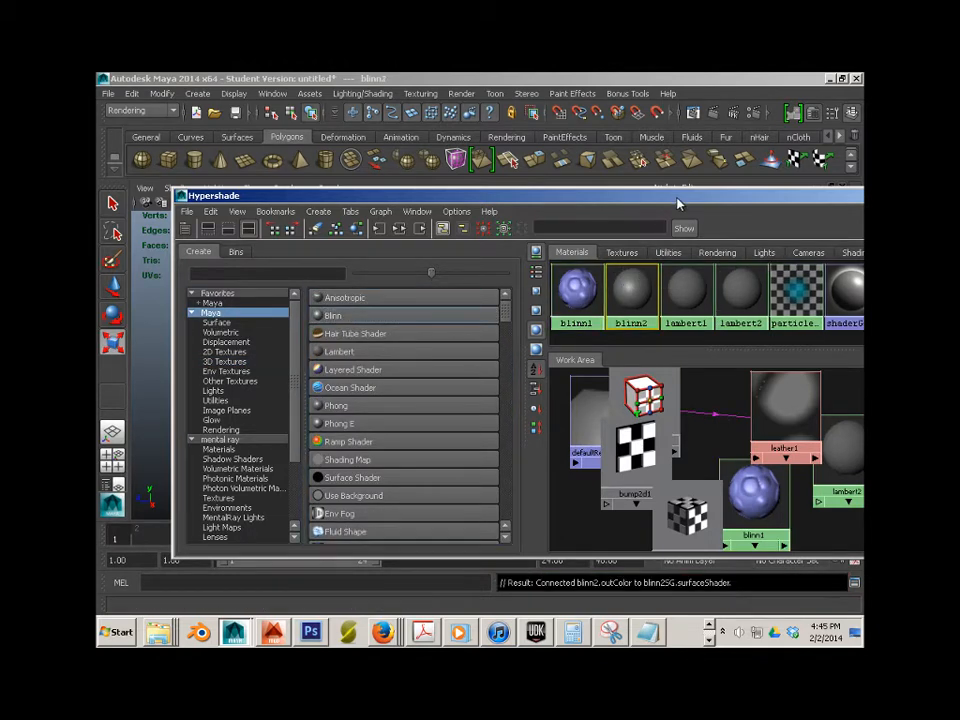
# Graph only the new Blinn material and its shading group in the Hypershade work area
pyautogui.moveTo(681, 198); pyautogui.dragTo(532, 158)
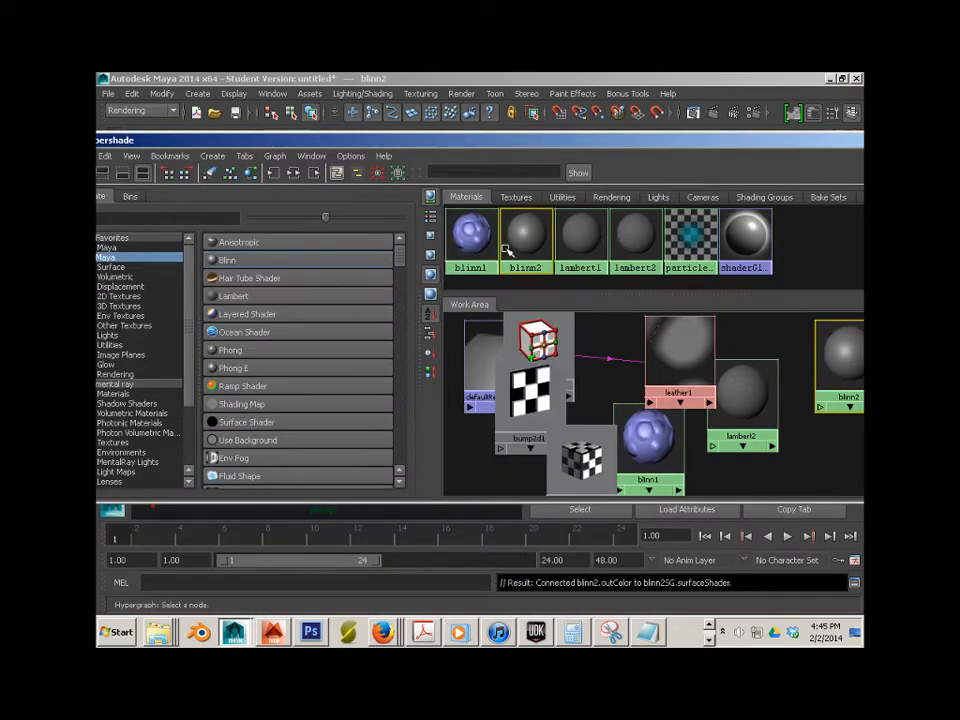
pyautogui.click(357, 173)
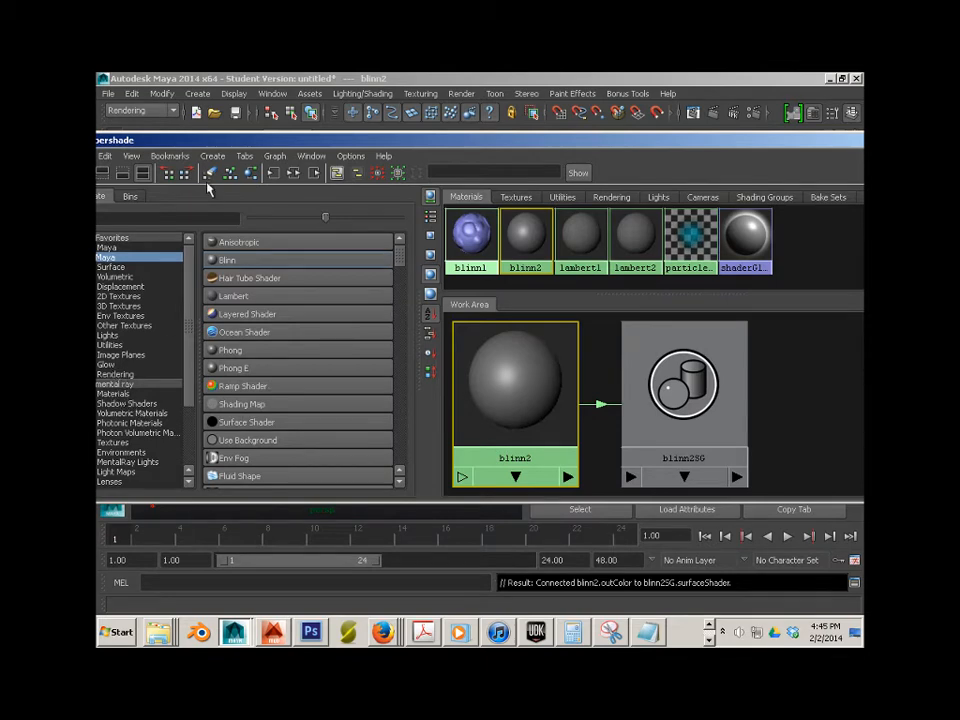
pyautogui.moveTo(211, 146); pyautogui.dragTo(251, 146)
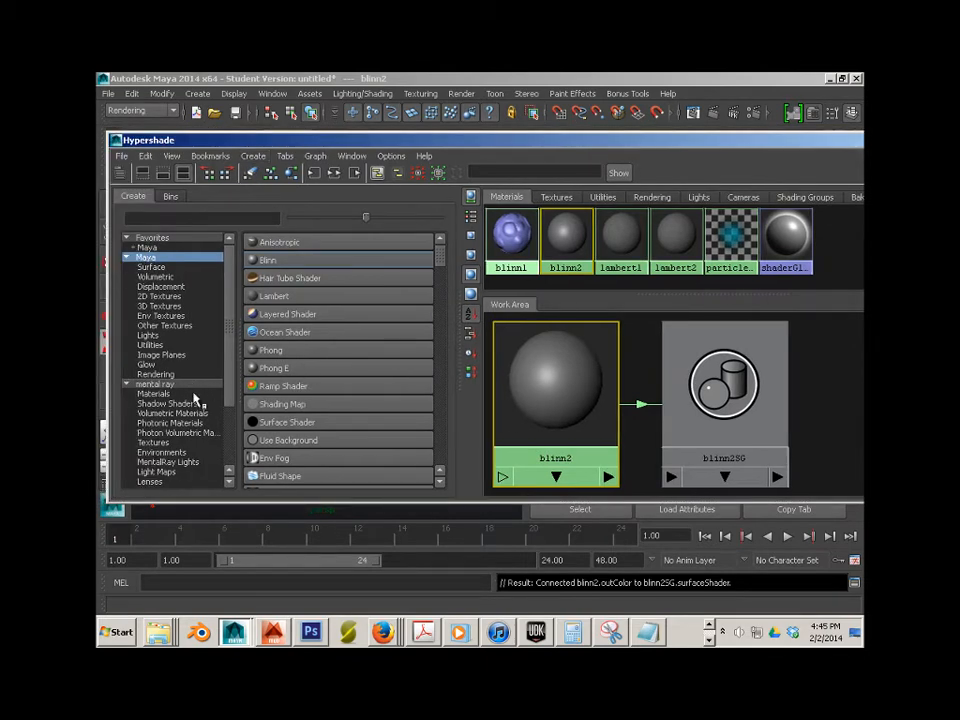
# Create a Cloud 3D texture, connect it to the specular color of blinn2, and select that material
pyautogui.click(158, 306)
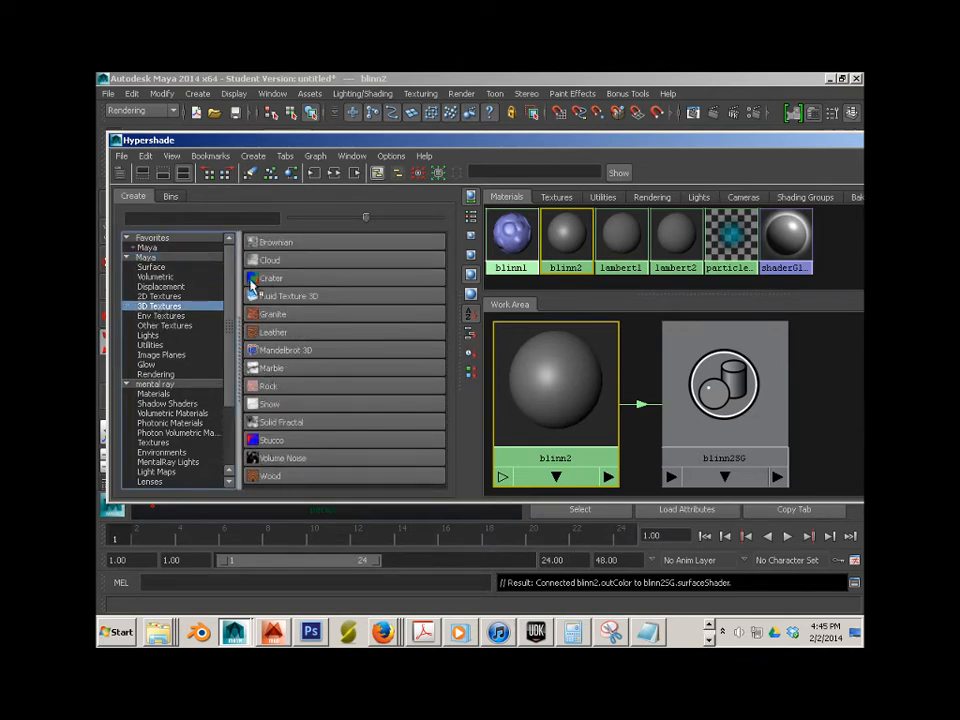
pyautogui.click(268, 260)
pyautogui.moveTo(647, 417); pyautogui.dragTo(698, 420)
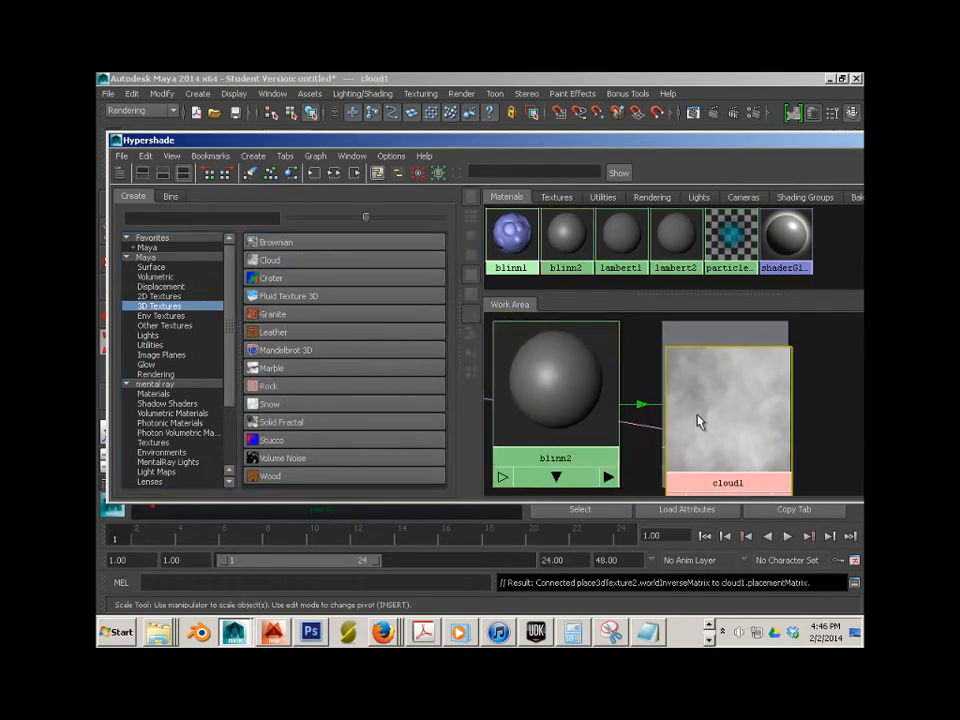
pyautogui.moveTo(698, 420); pyautogui.dragTo(558, 395, button='middle')
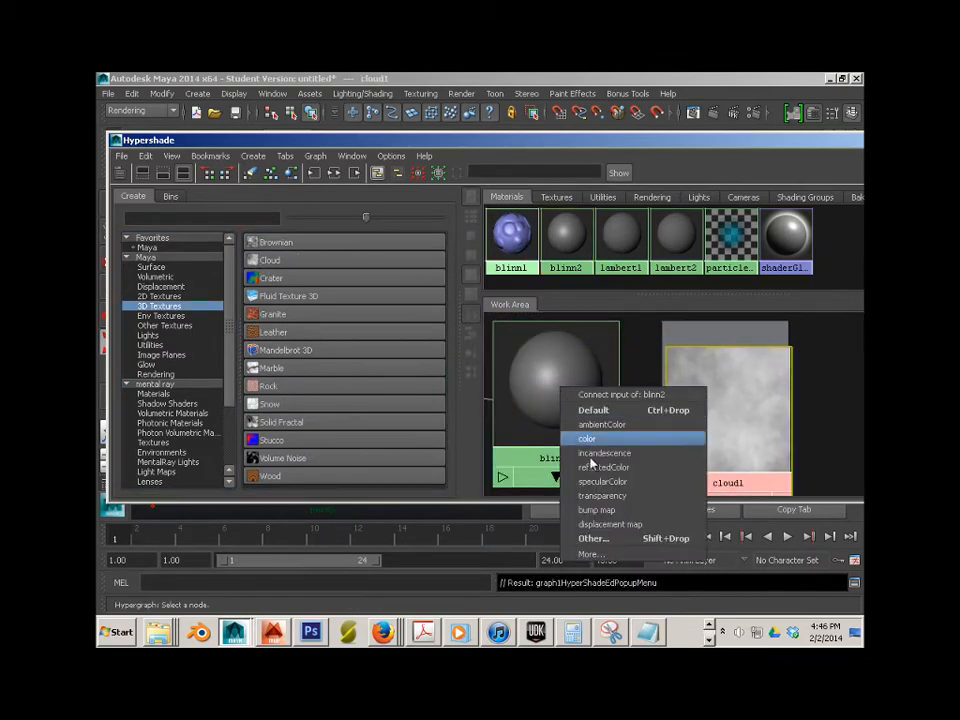
pyautogui.click(587, 487)
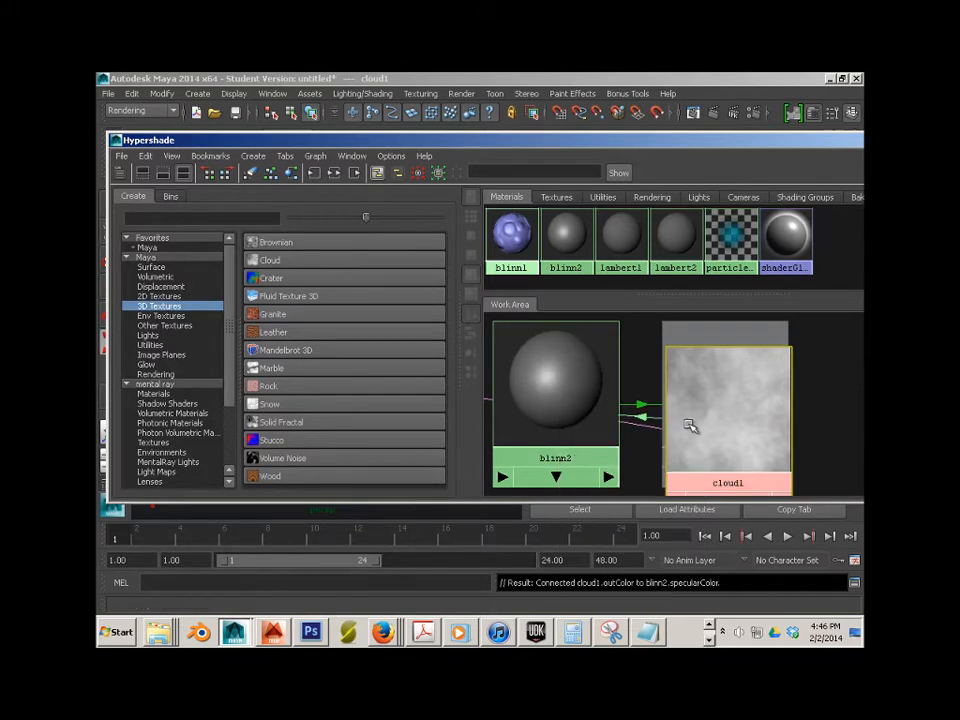
pyautogui.click(572, 394)
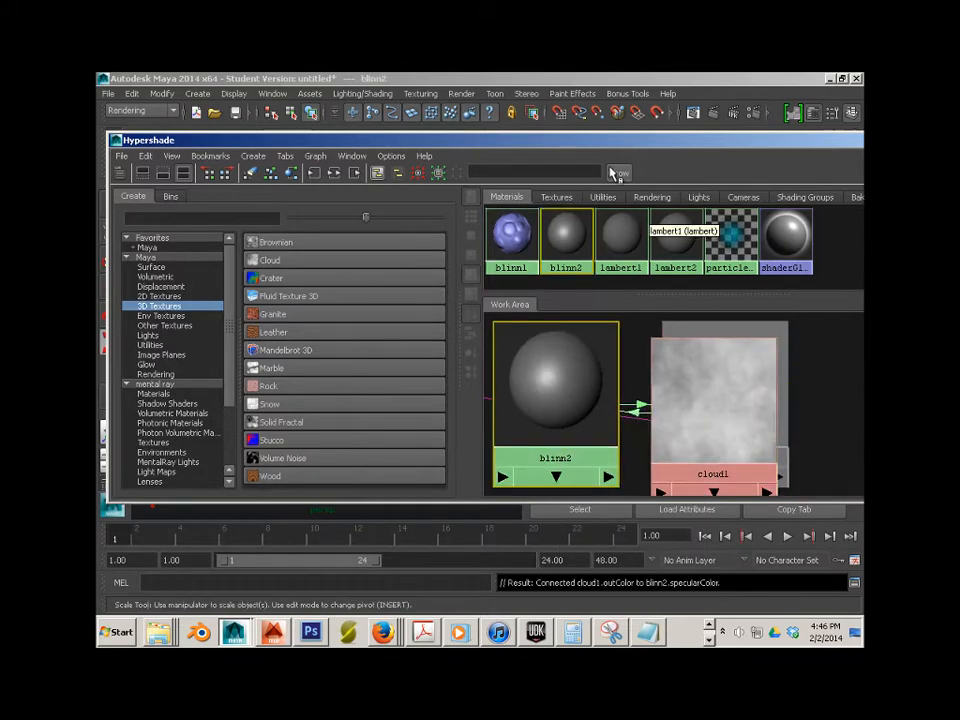
# Assign the blinn2 material to the sphere in the viewport and inspect its cloud-textured highlight up close
pyautogui.moveTo(740, 180); pyautogui.dragTo(785, 190)
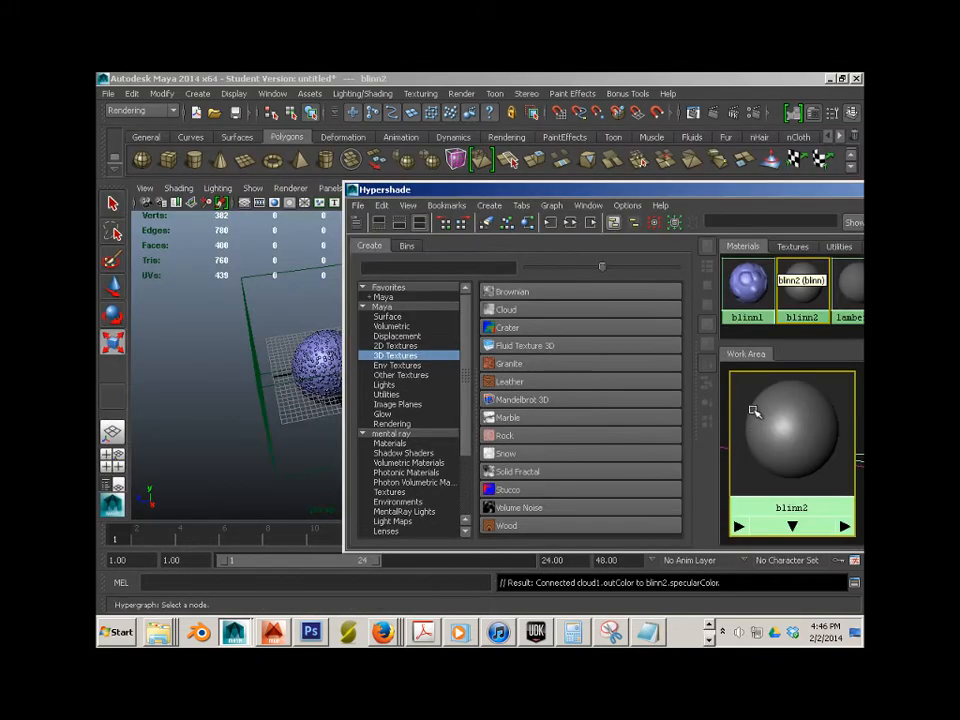
pyautogui.moveTo(375, 377); pyautogui.dragTo(291, 392, button='middle')
pyautogui.keyDown('alt'); pyautogui.moveTo(291, 392); pyautogui.dragTo(264, 394, button='right'); pyautogui.keyUp('alt')
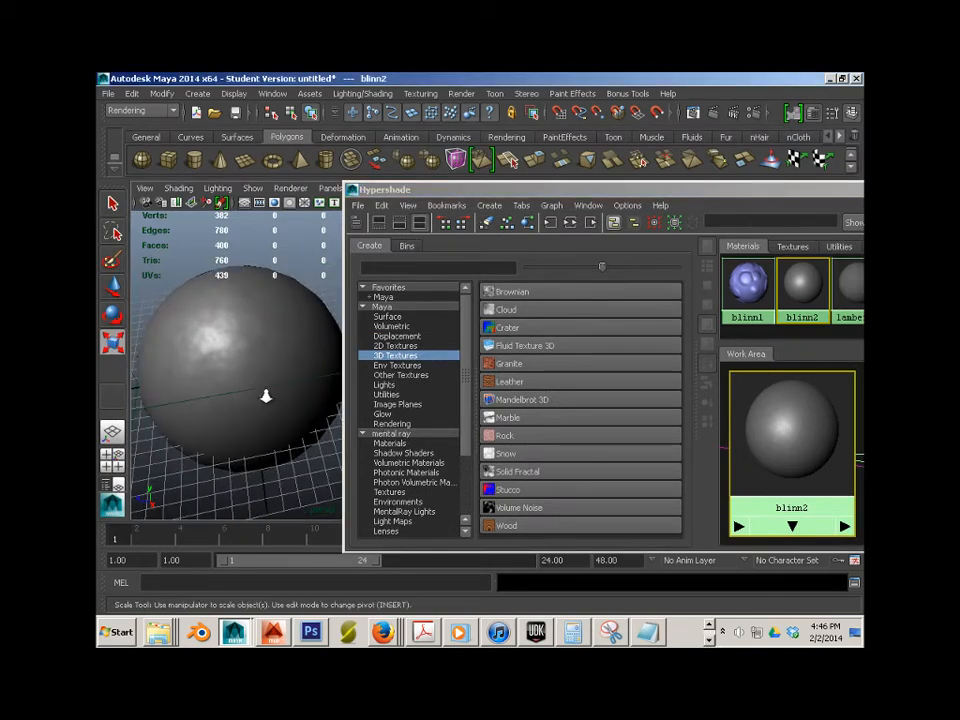
pyautogui.keyDown('alt'); pyautogui.moveTo(264, 394); pyautogui.dragTo(298, 401); pyautogui.keyUp('alt')
pyautogui.keyDown('alt'); pyautogui.moveTo(298, 401); pyautogui.dragTo(281, 376, button='middle'); pyautogui.keyUp('alt')
pyautogui.keyDown('alt'); pyautogui.moveTo(281, 376); pyautogui.dragTo(331, 379, button='right'); pyautogui.keyUp('alt')
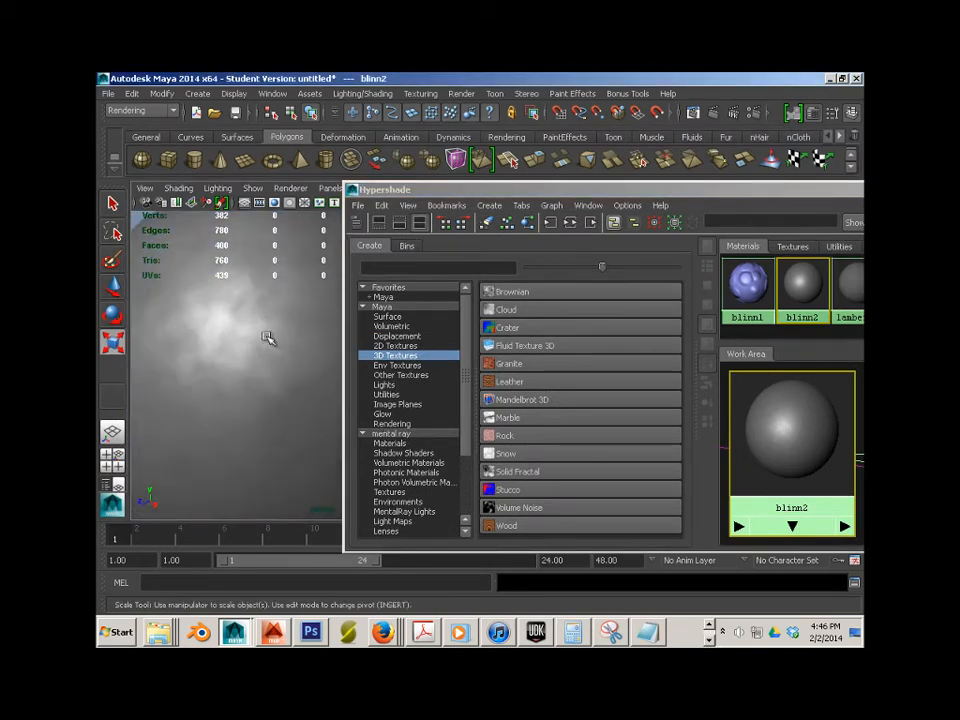
pyautogui.scroll(-5, 262, 348)
pyautogui.keyDown('alt'); pyautogui.moveTo(285, 360); pyautogui.dragTo(244, 356, button='middle'); pyautogui.keyUp('alt')
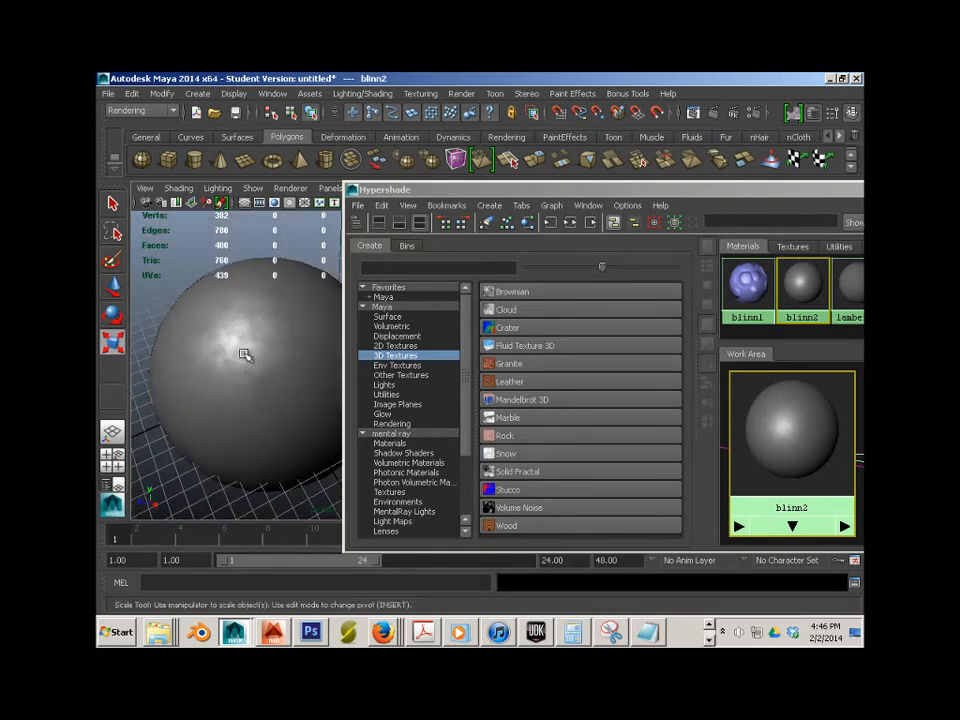
# Set the Amplitude of the cloud1 texture to 5 and check the highlight on the sphere
pyautogui.click(862, 440)
pyautogui.moveTo(768, 190); pyautogui.dragTo(187, 230)
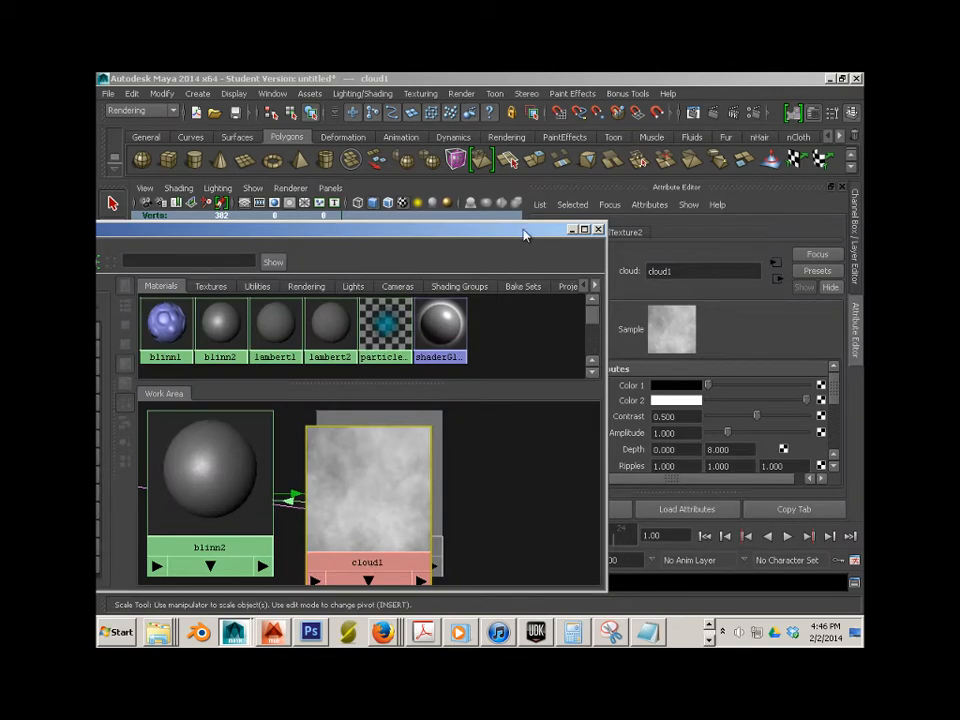
pyautogui.moveTo(480, 230); pyautogui.dragTo(350, 384)
pyautogui.moveTo(804, 400); pyautogui.dragTo(845, 412)
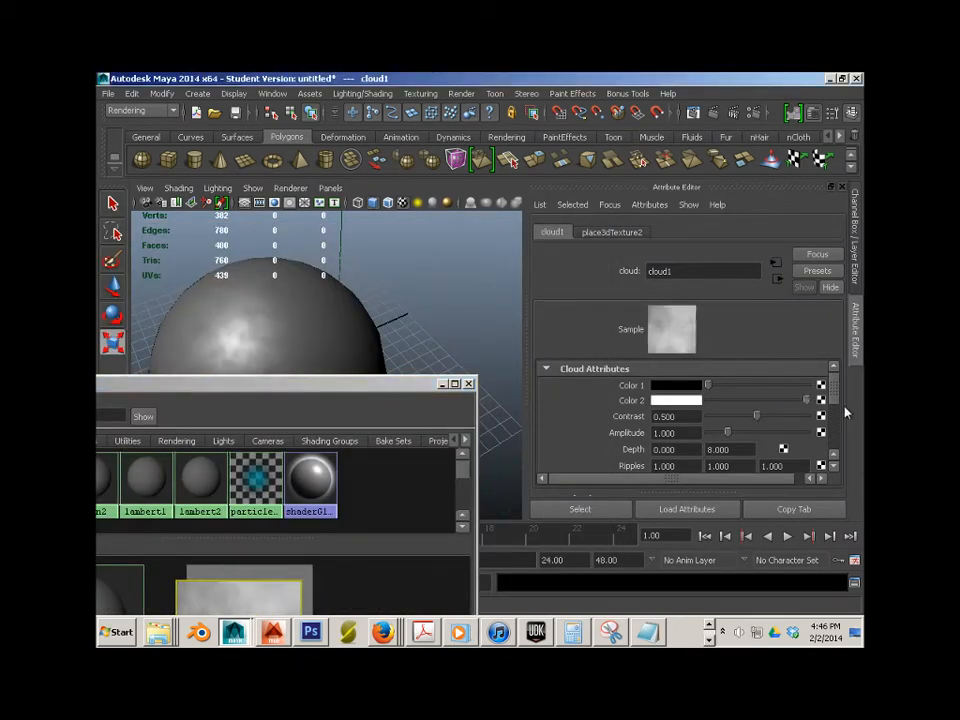
pyautogui.moveTo(727, 432); pyautogui.dragTo(826, 442)
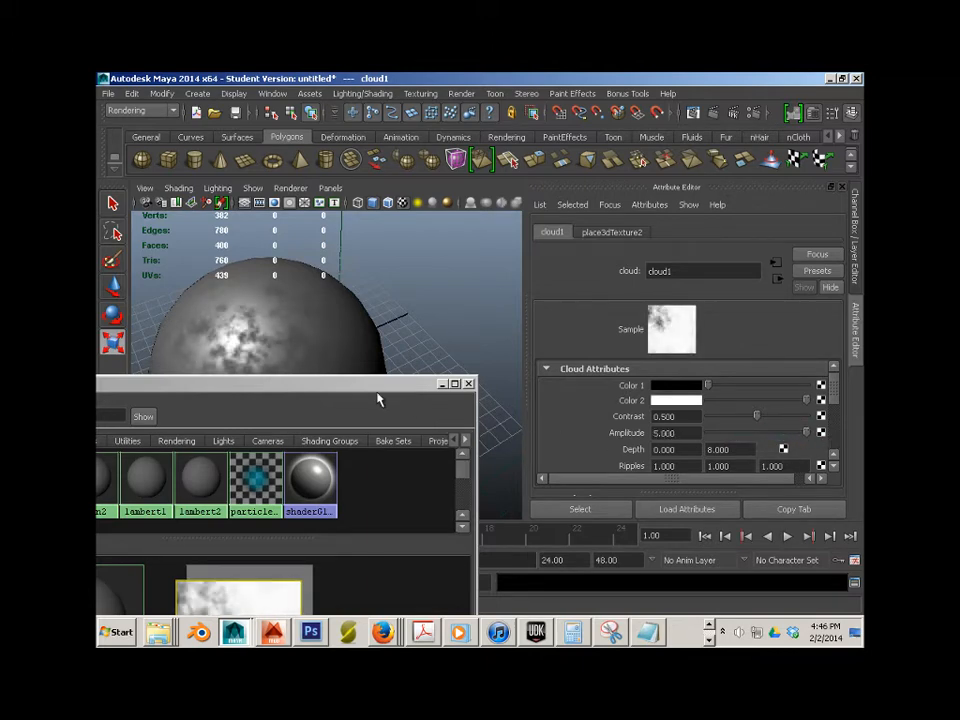
pyautogui.moveTo(335, 384); pyautogui.dragTo(855, 376)
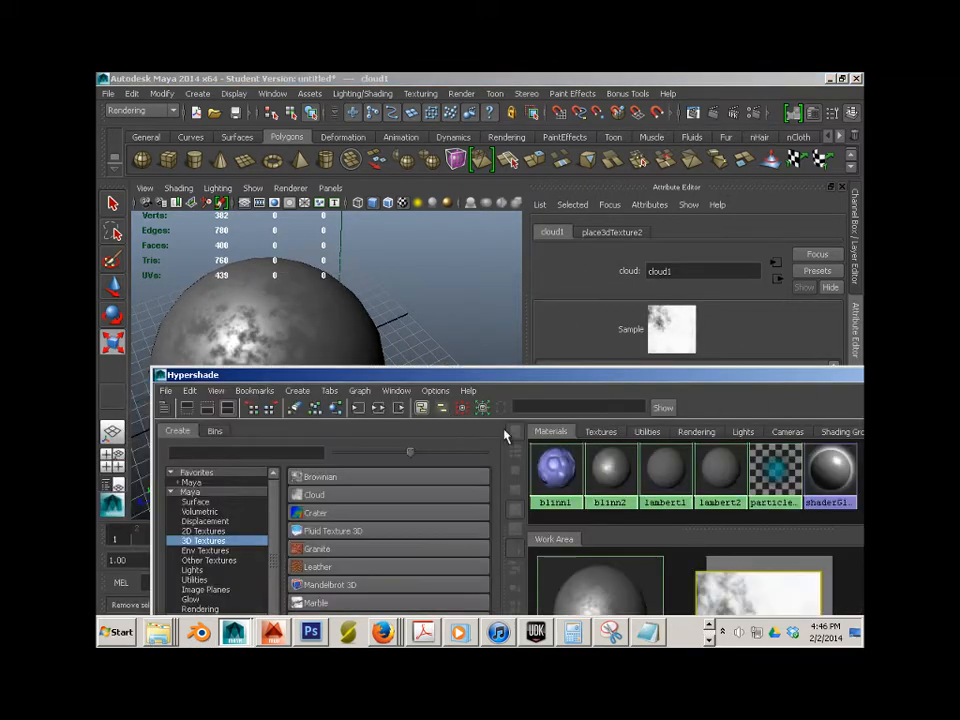
pyautogui.moveTo(249, 376); pyautogui.dragTo(537, 290)
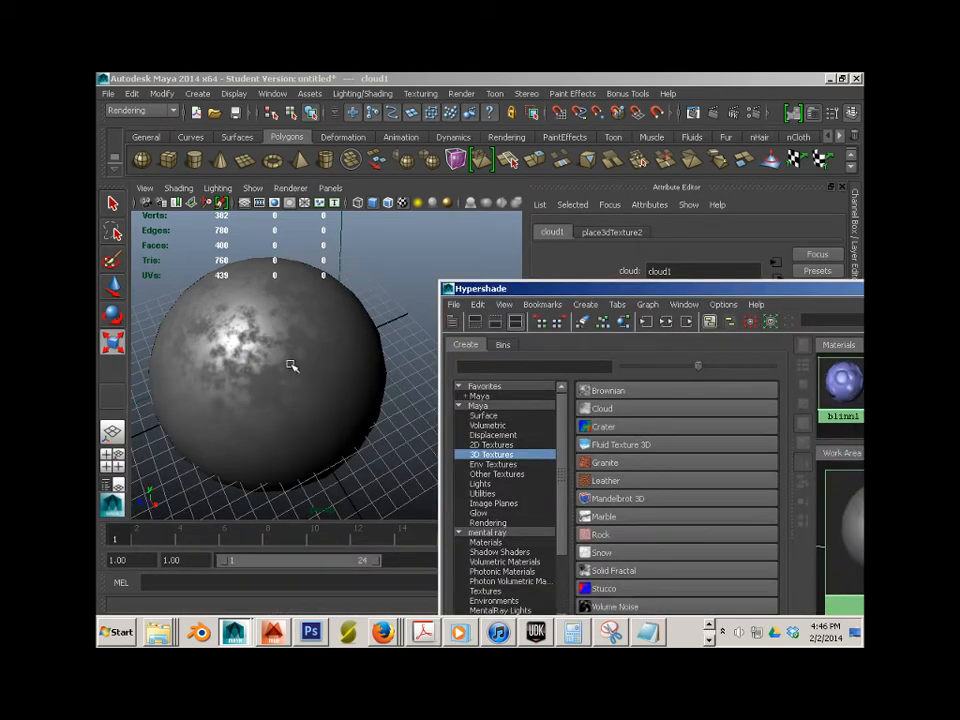
pyautogui.keyDown('alt'); pyautogui.click(291, 366); pyautogui.keyUp('alt')
# Try cloud1 as the bump map of blinn2, inspect it on the sphere, and undo that connection
pyautogui.moveTo(606, 290); pyautogui.dragTo(142, 259)
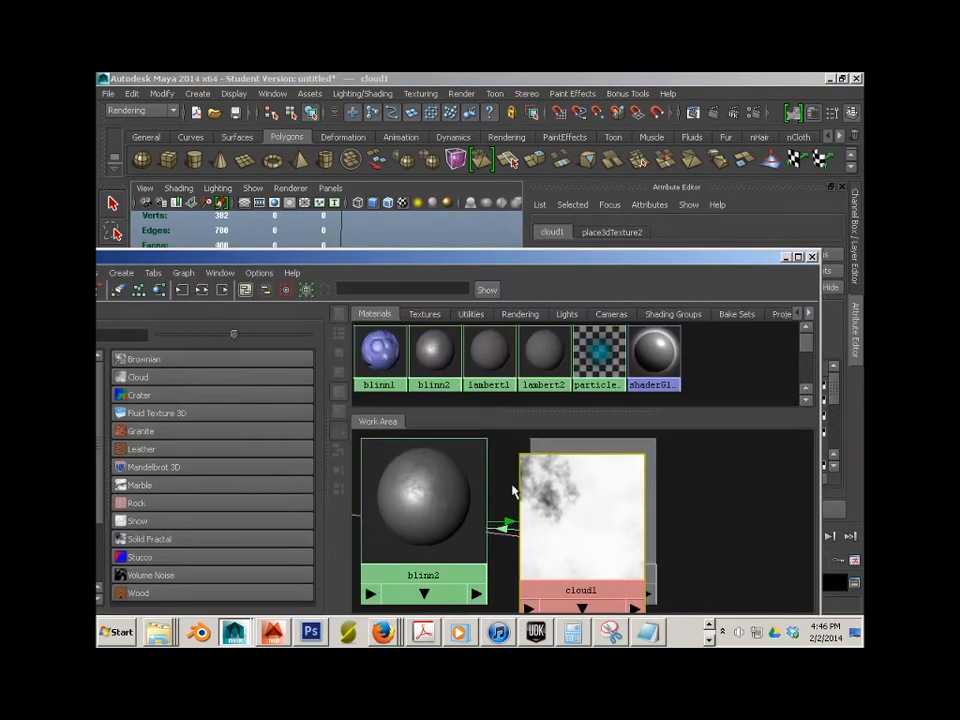
pyautogui.moveTo(553, 513); pyautogui.dragTo(617, 540)
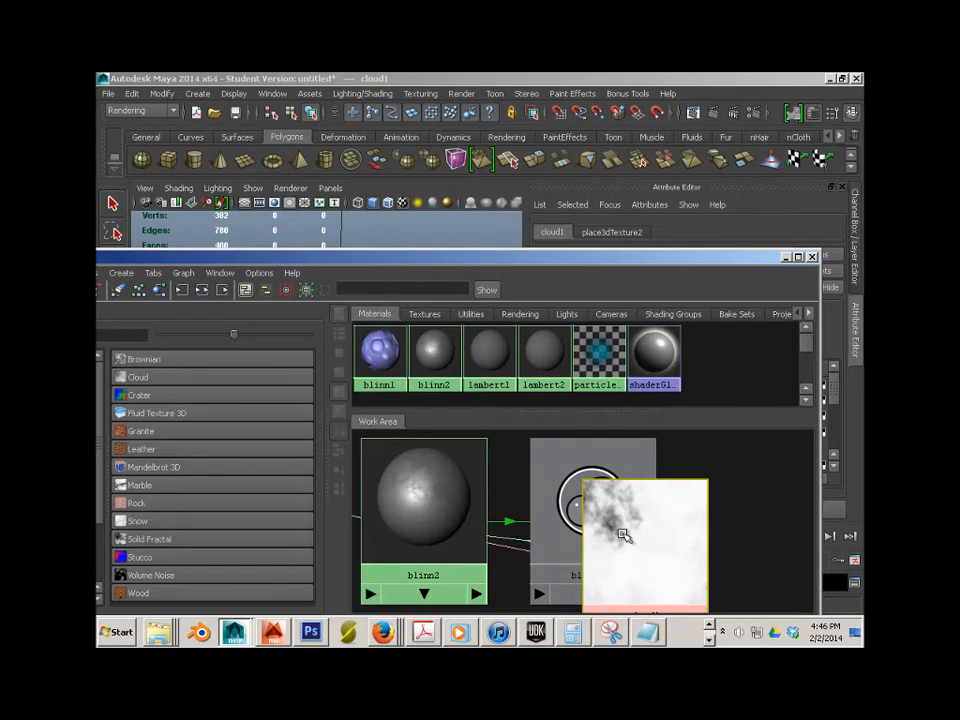
pyautogui.moveTo(622, 535); pyautogui.dragTo(437, 500, button='middle')
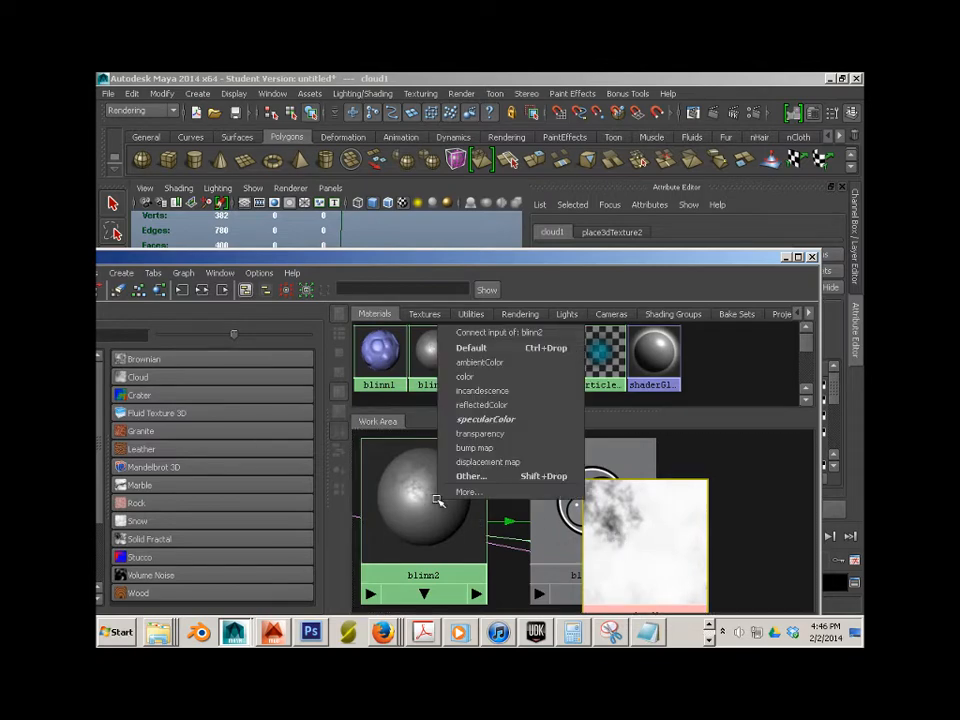
pyautogui.click(464, 448)
pyautogui.moveTo(343, 261); pyautogui.dragTo(681, 300)
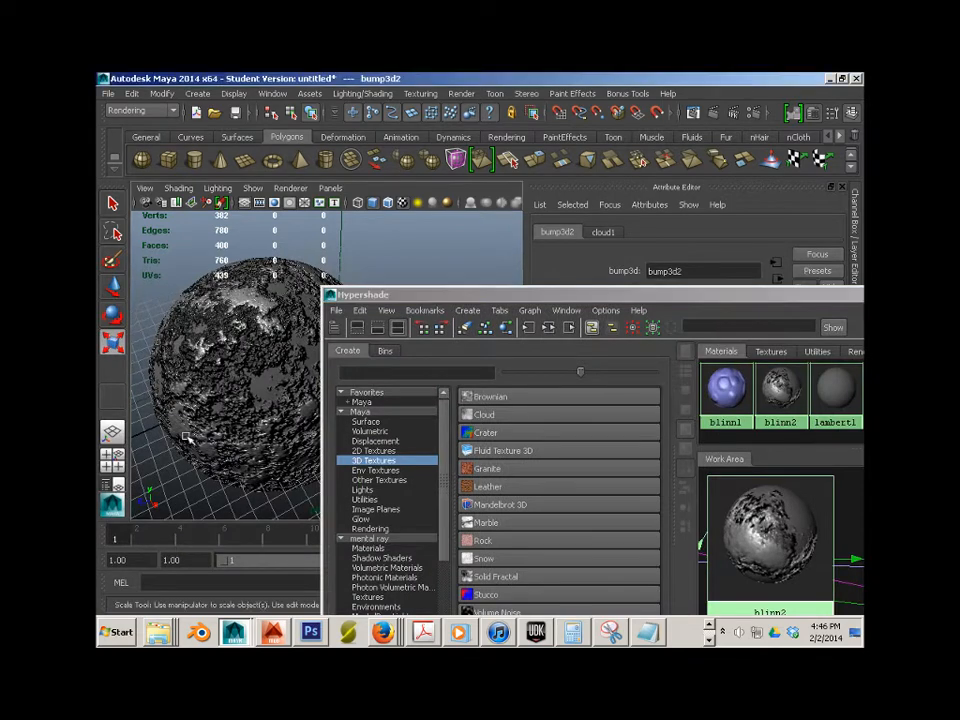
pyautogui.keyDown('alt'); pyautogui.moveTo(207, 392); pyautogui.dragTo(236, 400); pyautogui.keyUp('alt')
pyautogui.keyDown('alt'); pyautogui.moveTo(236, 400); pyautogui.dragTo(265, 432, button='right'); pyautogui.keyUp('alt')
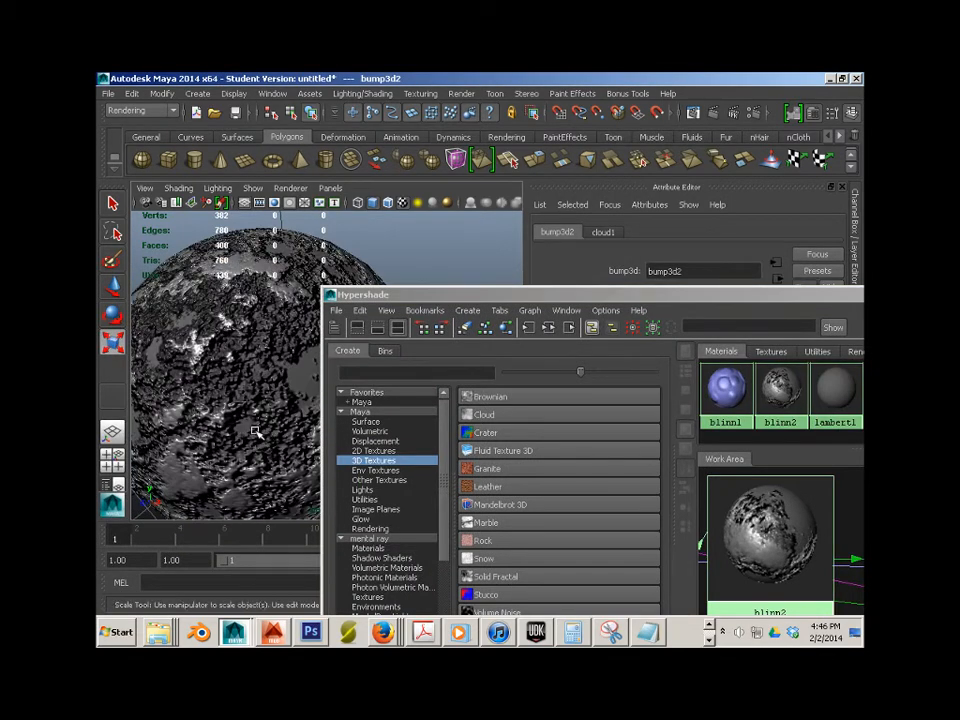
pyautogui.hotkey('ctrl', 'z')
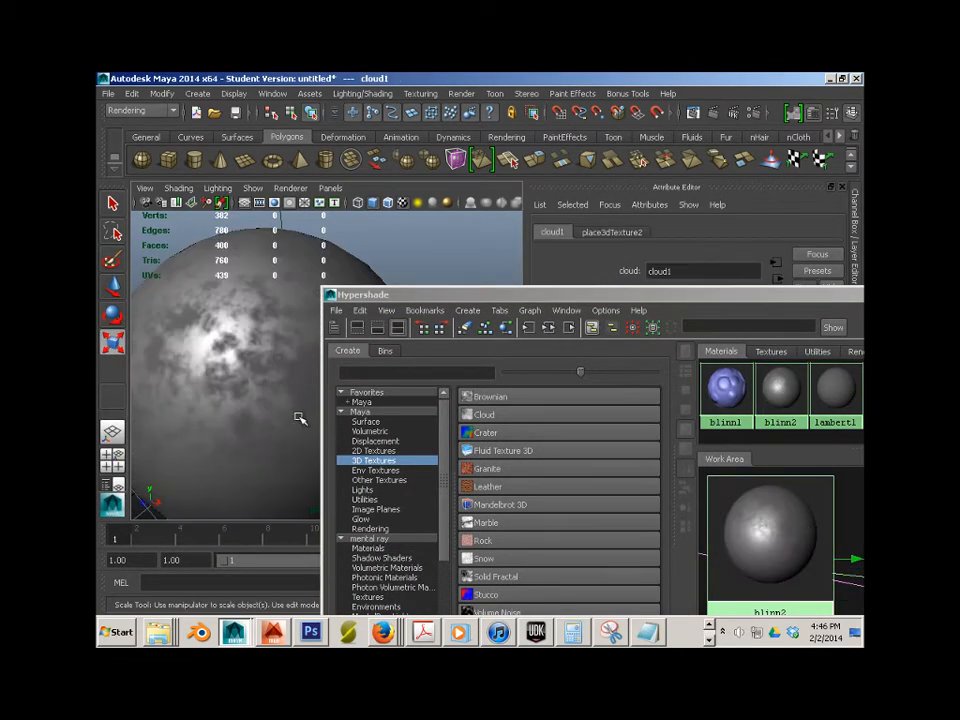
# Connect the blinn1 material to the Color attribute of blinn2 and inspect the sphere's surface
pyautogui.click(680, 300)
pyautogui.moveTo(680, 300); pyautogui.dragTo(279, 297)
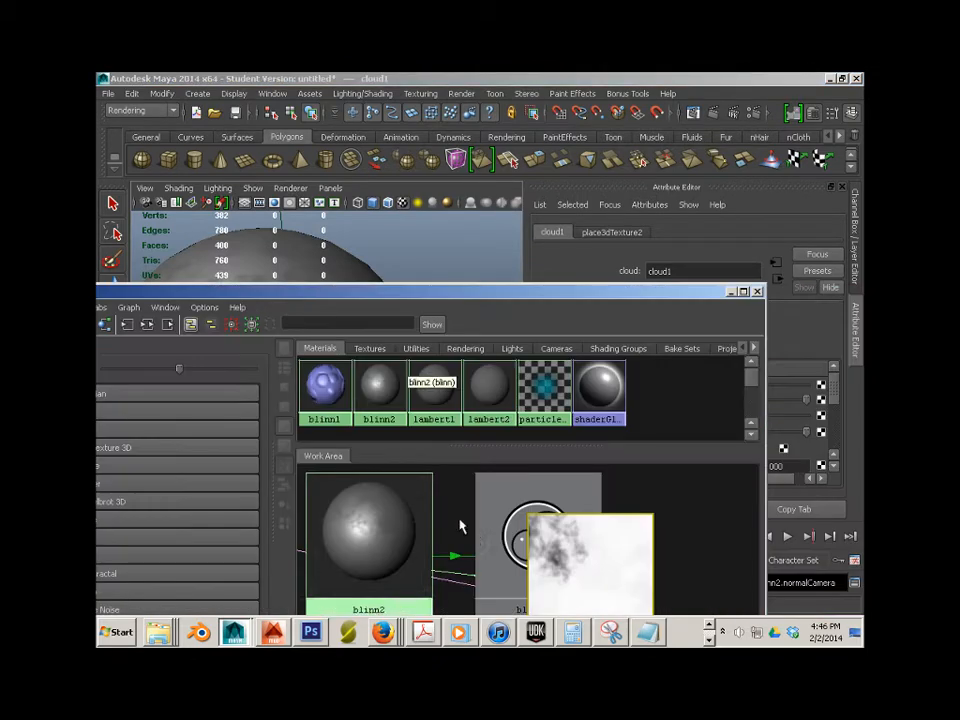
pyautogui.moveTo(358, 511); pyautogui.dragTo(381, 494)
pyautogui.click(328, 385)
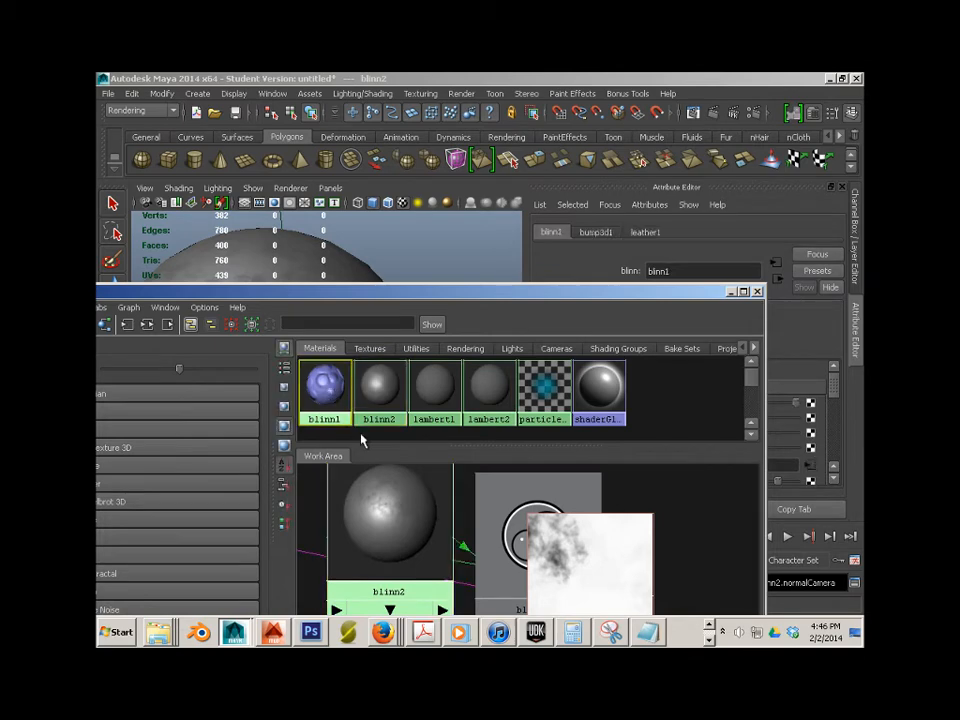
pyautogui.click(397, 505)
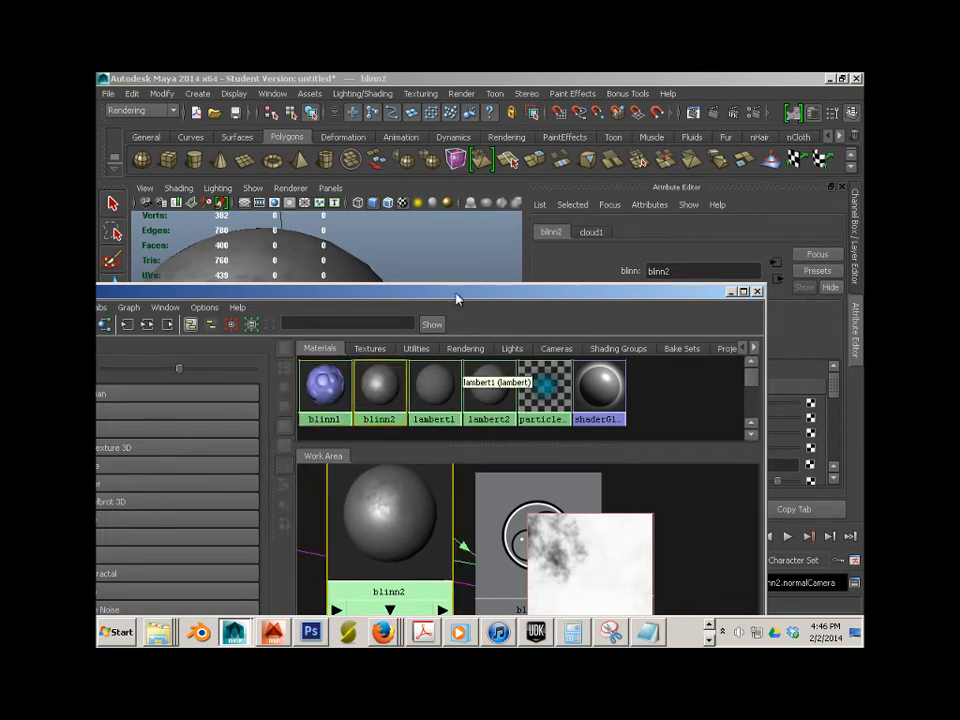
pyautogui.moveTo(456, 296); pyautogui.dragTo(266, 287)
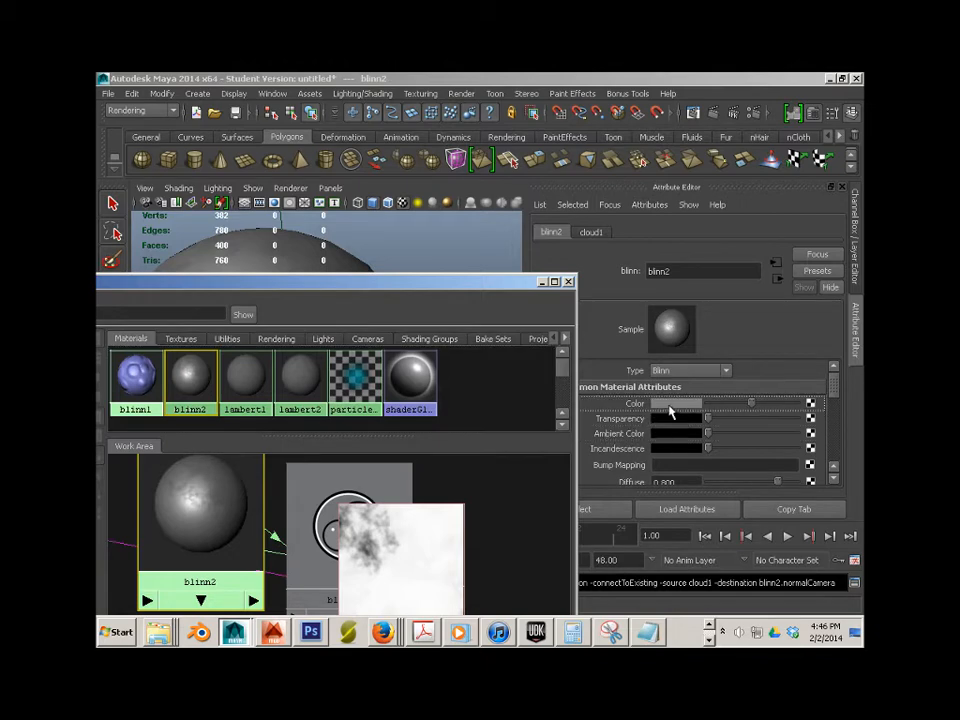
pyautogui.moveTo(669, 405); pyautogui.dragTo(668, 404, button='middle')
pyautogui.moveTo(356, 287); pyautogui.dragTo(862, 488)
pyautogui.keyDown('alt'); pyautogui.moveTo(312, 394); pyautogui.dragTo(325, 413, button='middle'); pyautogui.keyUp('alt')
pyautogui.keyDown('alt'); pyautogui.moveTo(325, 413); pyautogui.dragTo(360, 379, button='right'); pyautogui.keyUp('alt')
pyautogui.keyDown('alt'); pyautogui.moveTo(360, 379); pyautogui.dragTo(326, 375); pyautogui.keyUp('alt')
pyautogui.keyDown('alt'); pyautogui.moveTo(326, 375); pyautogui.dragTo(370, 397, button='right'); pyautogui.keyUp('alt')
pyautogui.keyDown('alt'); pyautogui.moveTo(370, 397); pyautogui.dragTo(196, 388); pyautogui.keyUp('alt')
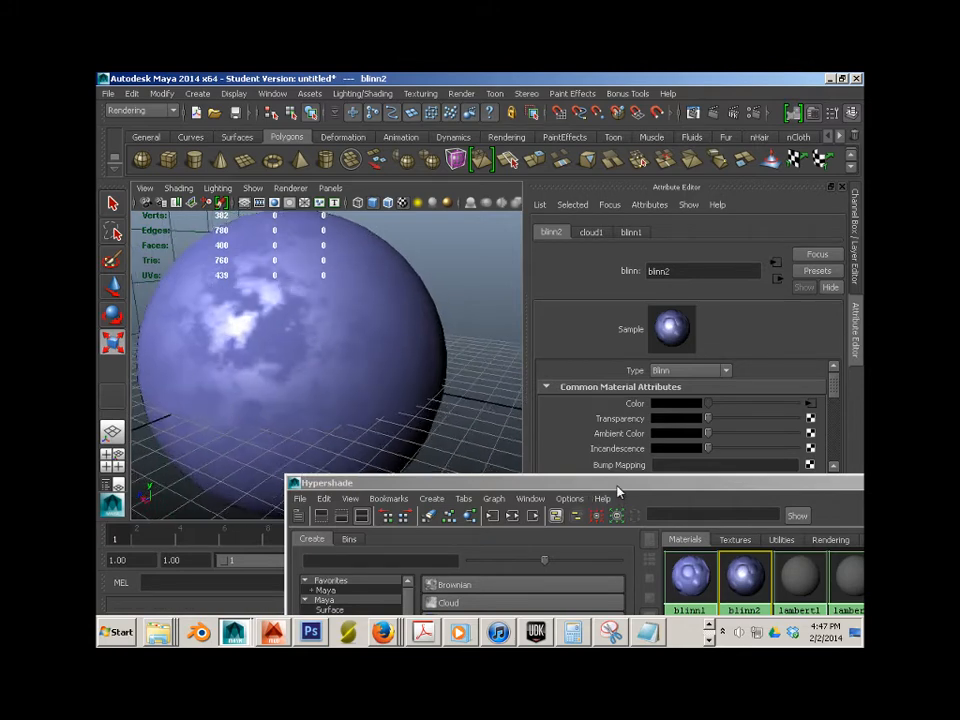
# Compare the sphere's shading under the other viewport renderers, restore the original renderer, and examine the highlight
pyautogui.moveTo(609, 491); pyautogui.dragTo(404, 452)
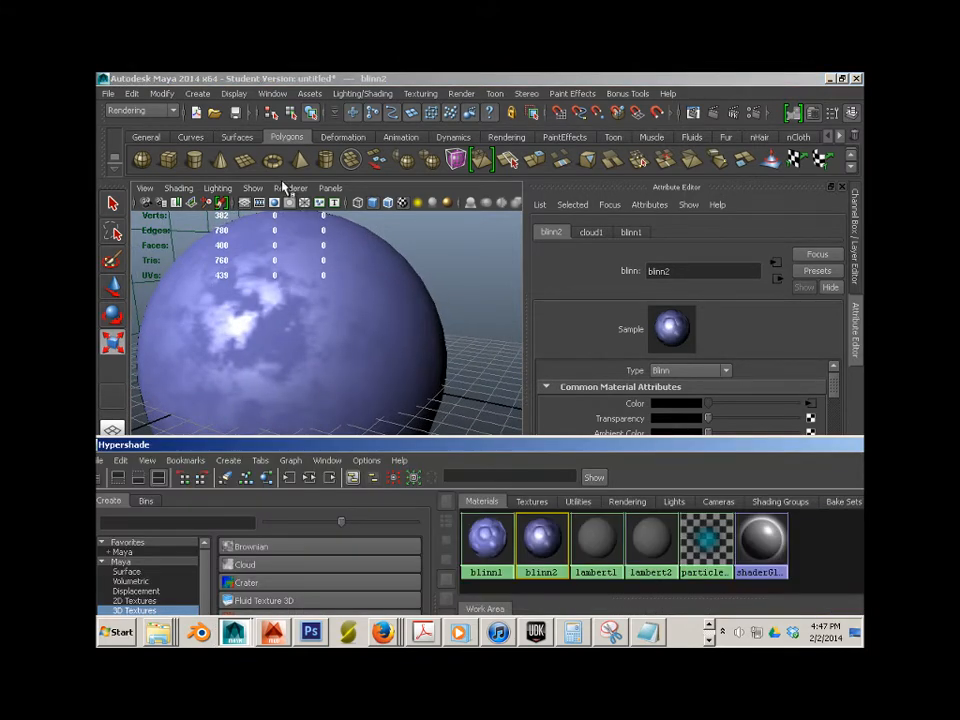
pyautogui.click(284, 187)
pyautogui.click(300, 238)
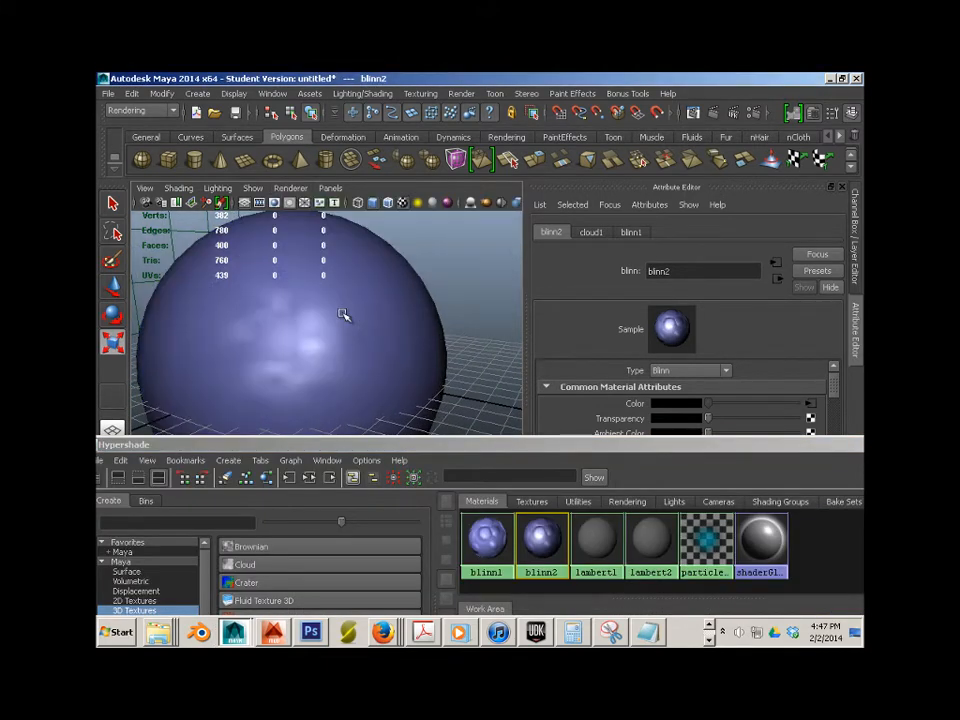
pyautogui.click(288, 188)
pyautogui.click(303, 221)
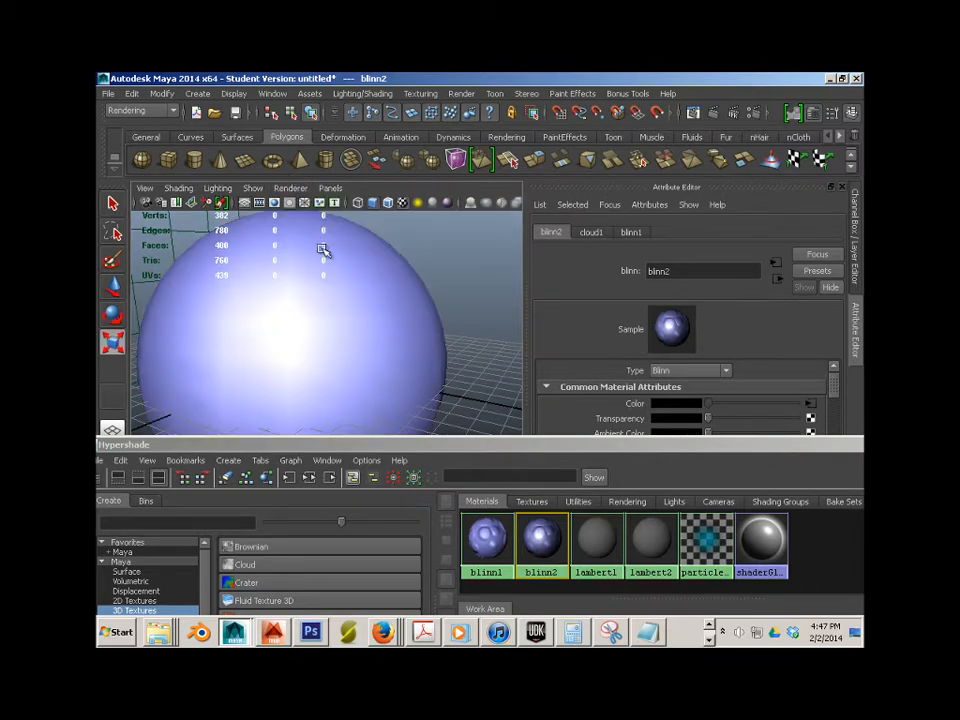
pyautogui.click(302, 190)
pyautogui.click(314, 223)
pyautogui.keyDown('alt'); pyautogui.moveTo(462, 354); pyautogui.dragTo(361, 332, button='right'); pyautogui.keyUp('alt')
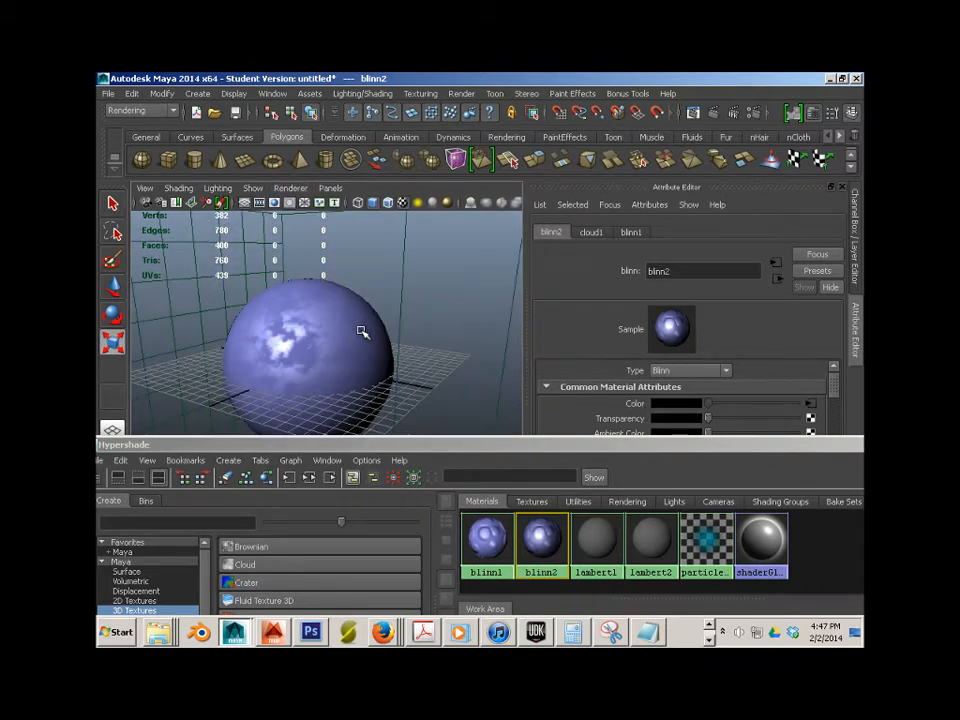
pyautogui.keyDown('alt'); pyautogui.moveTo(361, 332); pyautogui.dragTo(358, 369); pyautogui.keyUp('alt')
pyautogui.keyDown('alt'); pyautogui.moveTo(358, 369); pyautogui.dragTo(386, 362, button='right'); pyautogui.keyUp('alt')
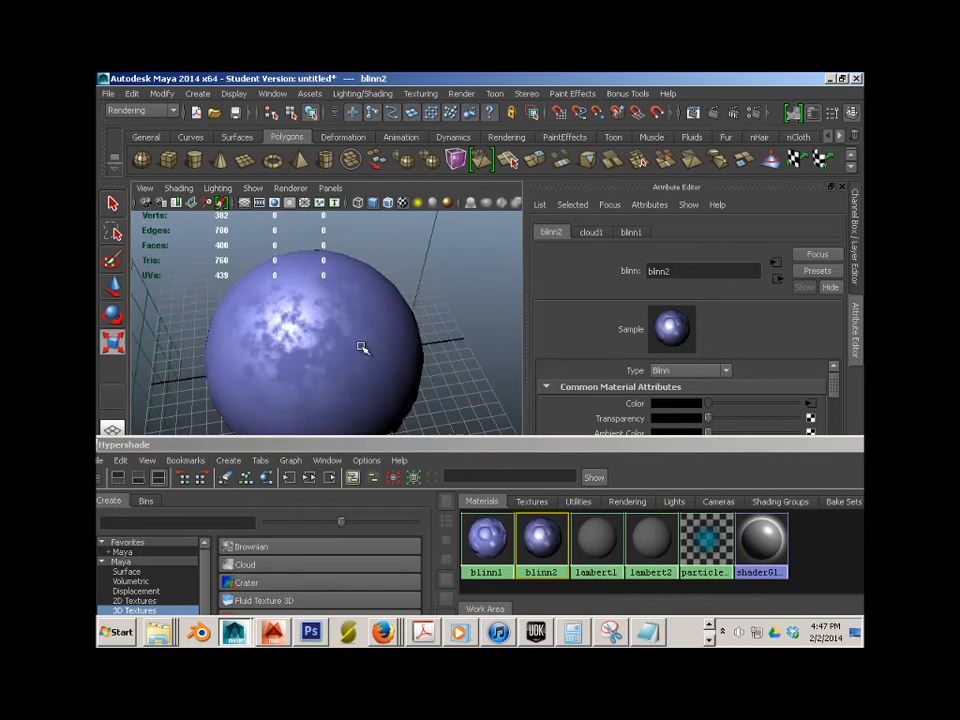
# Select the sphere to bring up its blinn2 attributes, and duplicate the cloud1 texture in the Hypershade work area
pyautogui.moveTo(424, 446); pyautogui.dragTo(146, 426)
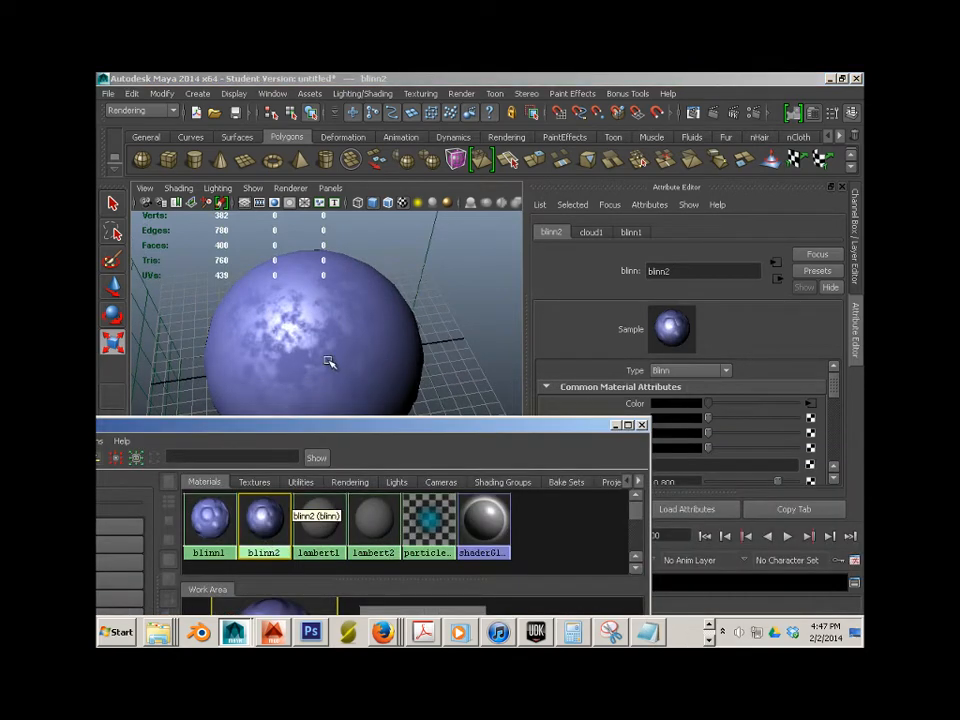
pyautogui.click(363, 342)
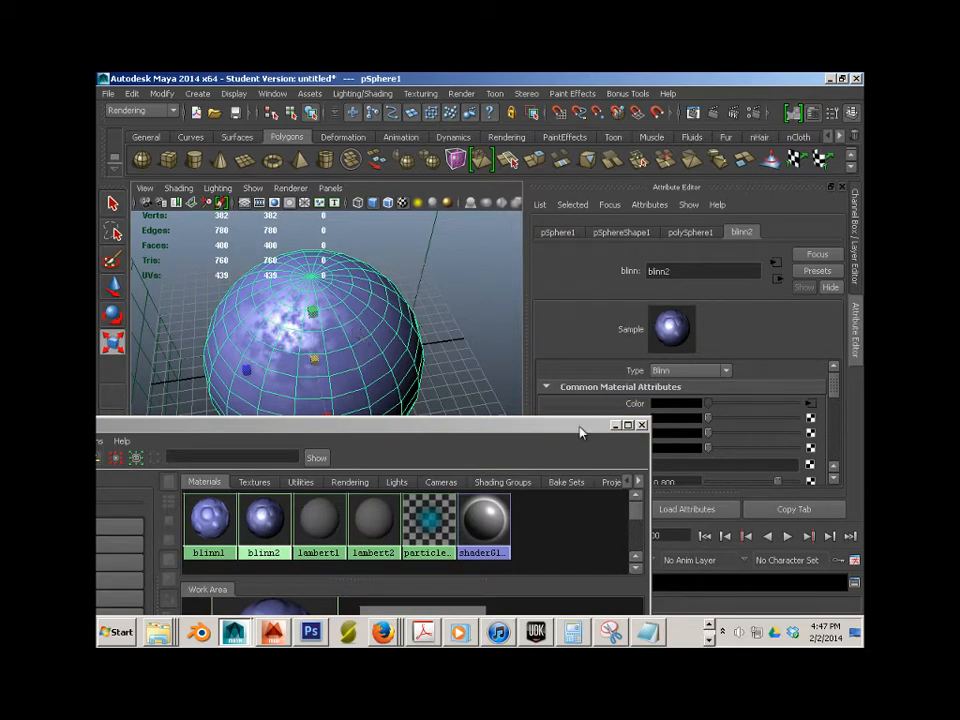
pyautogui.moveTo(581, 432); pyautogui.dragTo(386, 298)
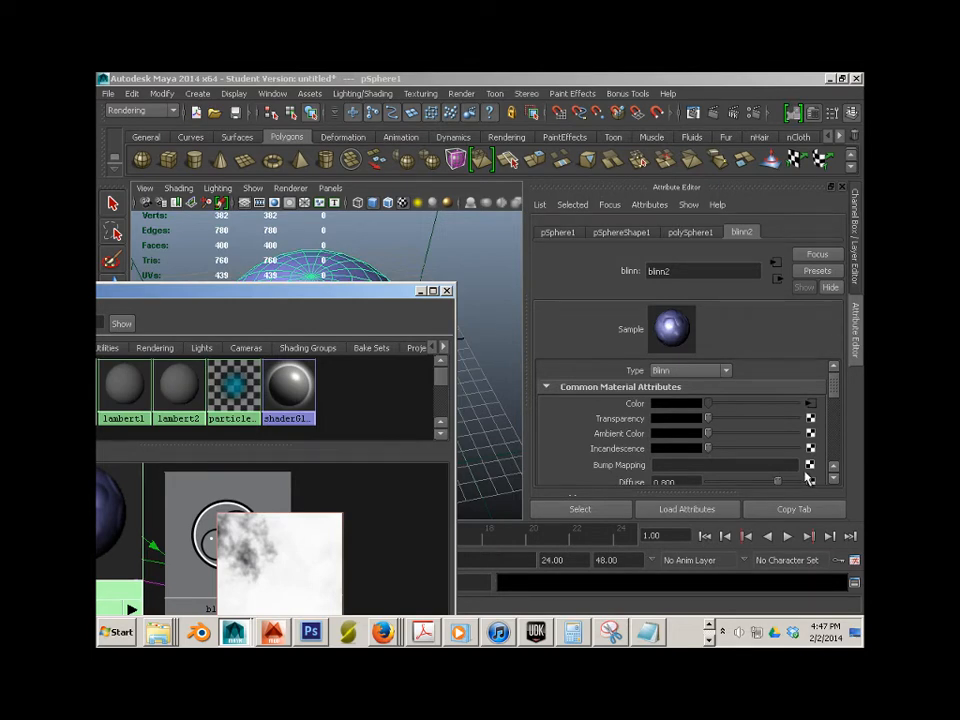
pyautogui.moveTo(330, 297); pyautogui.dragTo(393, 183)
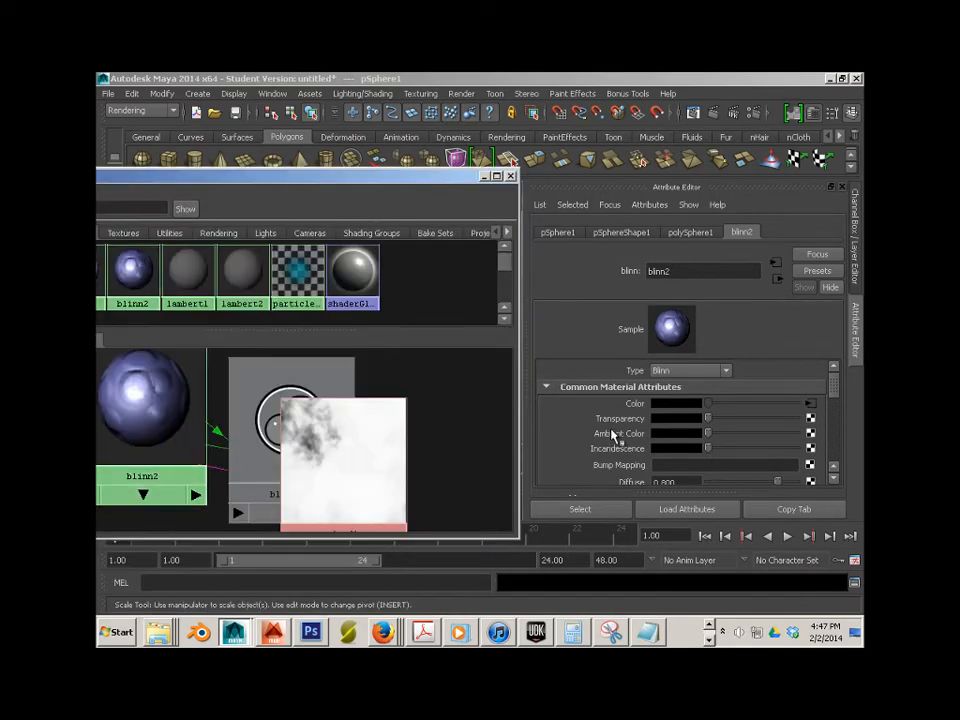
pyautogui.moveTo(294, 181); pyautogui.dragTo(862, 340)
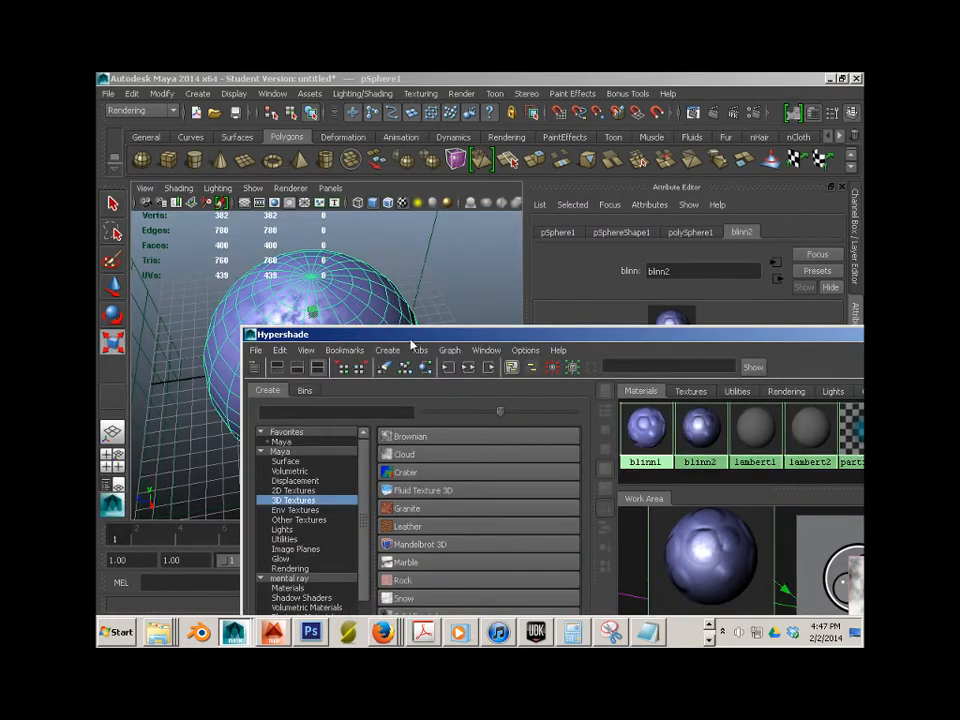
pyautogui.moveTo(408, 334); pyautogui.dragTo(313, 185)
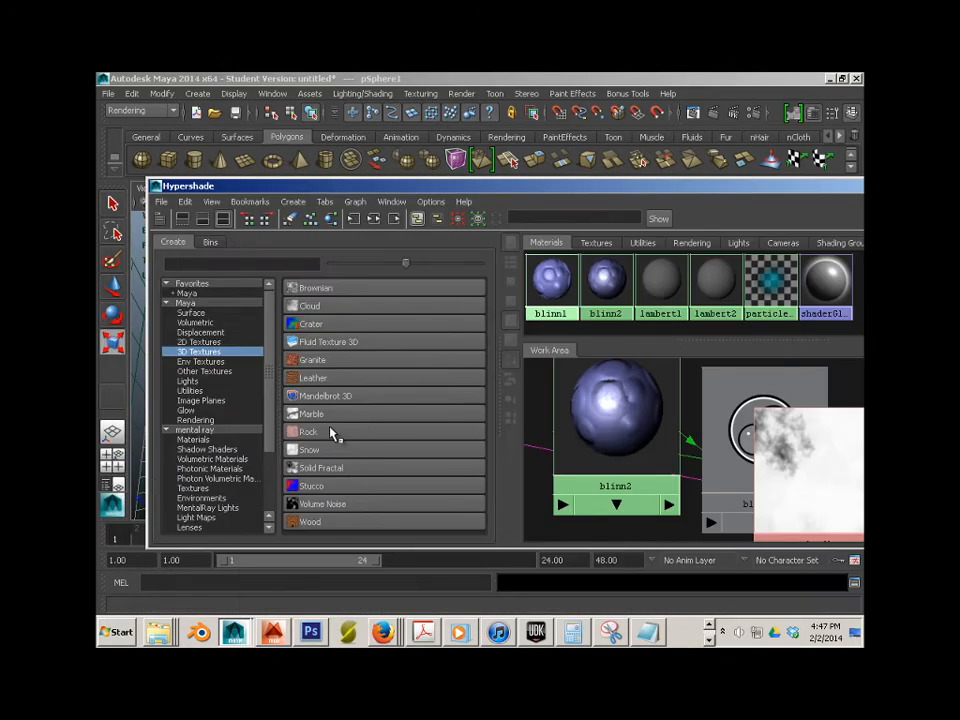
pyautogui.click(811, 462)
pyautogui.moveTo(707, 185); pyautogui.dragTo(291, 111)
pyautogui.hotkey('ctrl', 'd')
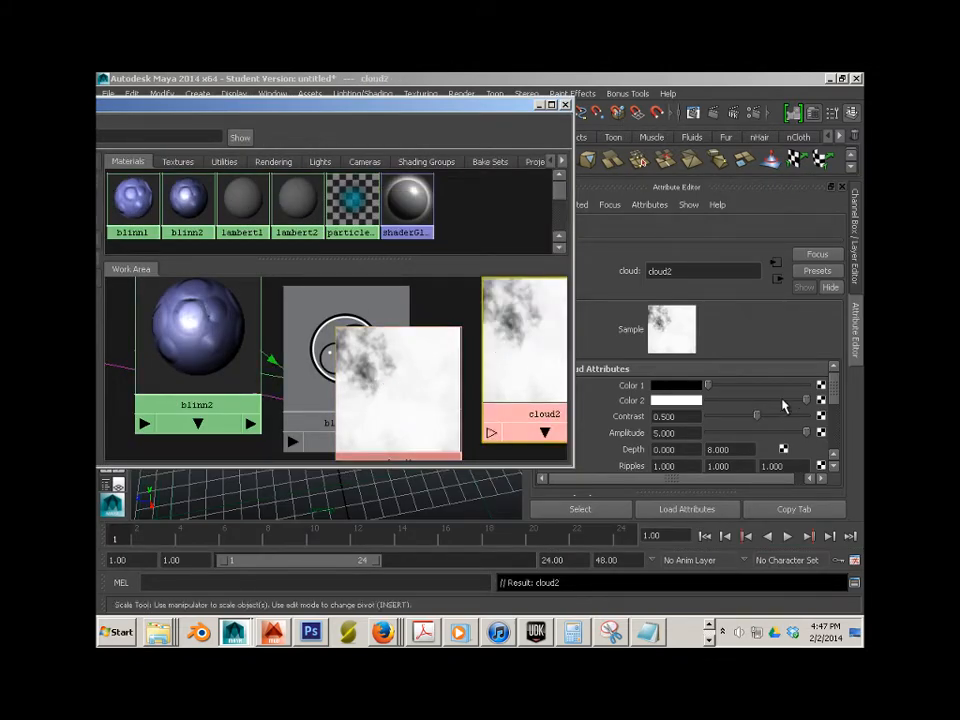
# Darken Color 2 of the duplicated cloud texture to dark gray and connect that texture to the Bump Mapping of blinn2
pyautogui.moveTo(806, 400); pyautogui.dragTo(729, 402)
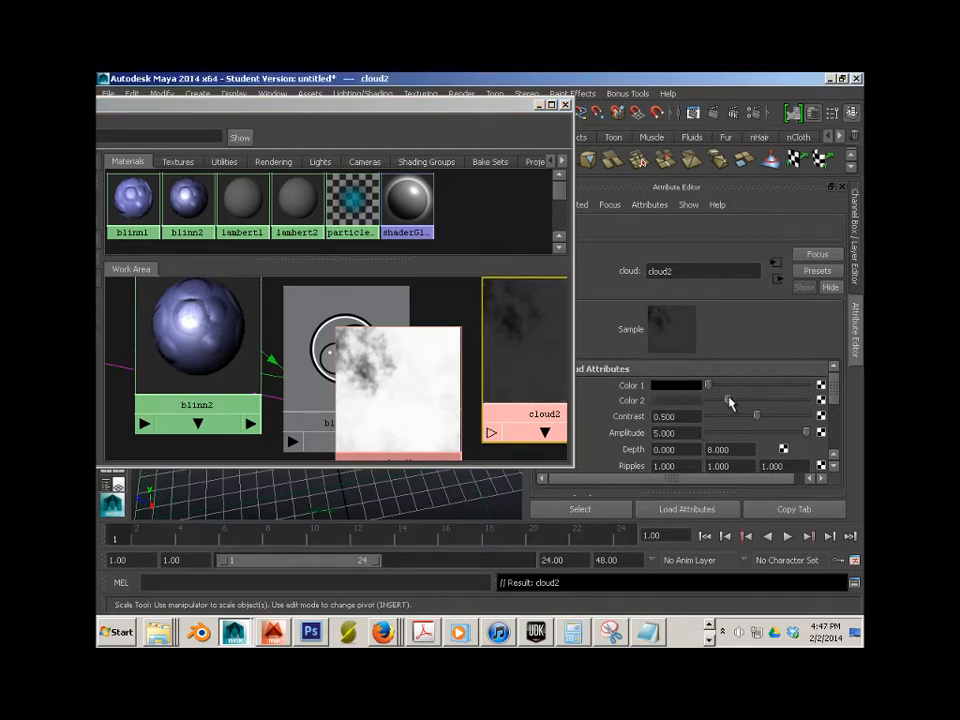
pyautogui.click(187, 203)
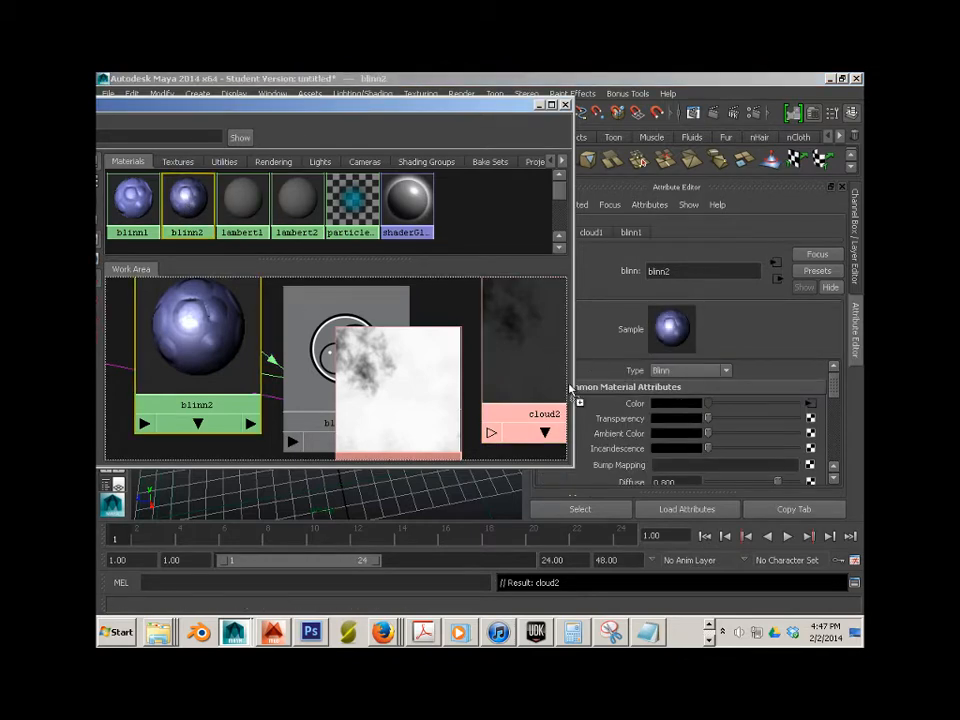
pyautogui.moveTo(770, 463); pyautogui.dragTo(808, 465, button='middle')
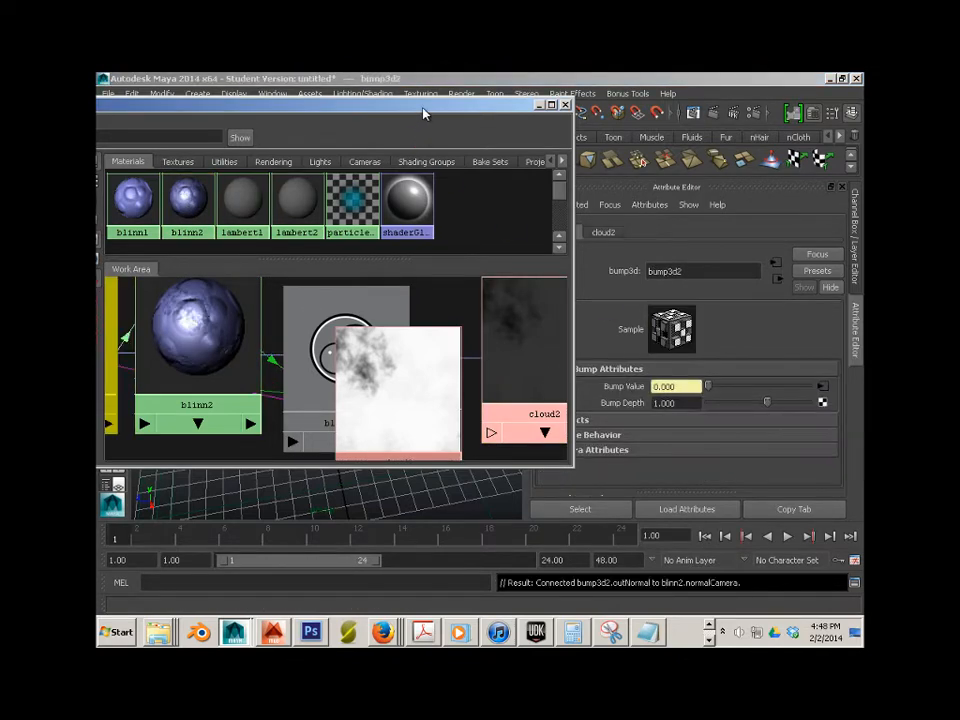
# Inspect the bumps on the sphere up close and darken Color 2 of the cloud2 bump texture further toward black
pyautogui.moveTo(421, 107); pyautogui.dragTo(232, 417)
pyautogui.keyDown('alt'); pyautogui.moveTo(270, 272); pyautogui.dragTo(368, 350, button='right'); pyautogui.keyUp('alt')
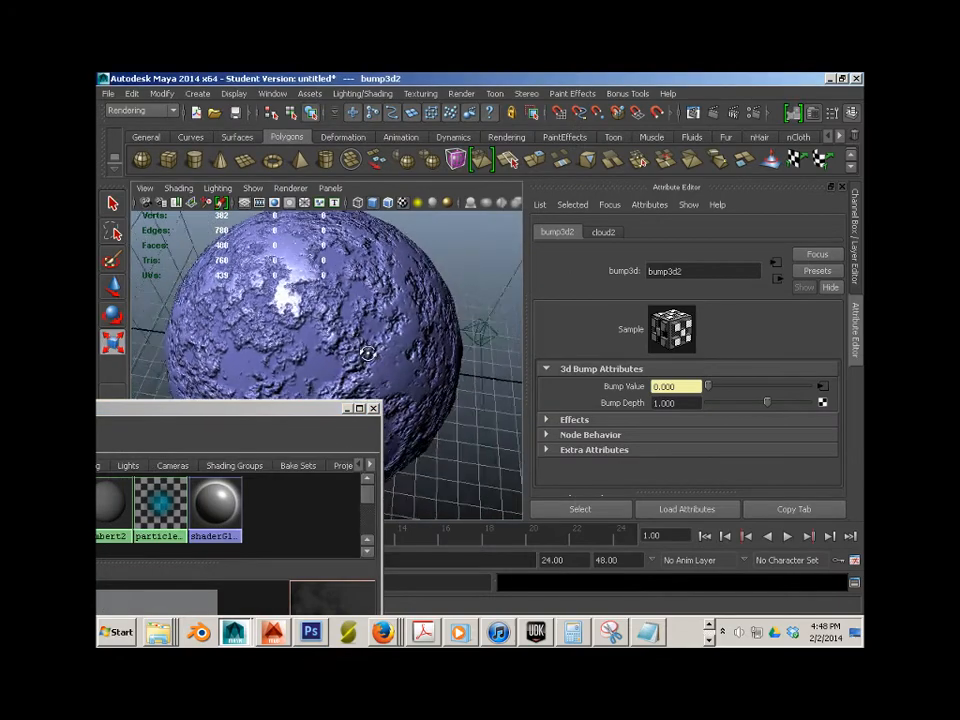
pyautogui.keyDown('alt'); pyautogui.moveTo(368, 350); pyautogui.dragTo(383, 381, button='middle'); pyautogui.keyUp('alt')
pyautogui.keyDown('alt'); pyautogui.moveTo(383, 381); pyautogui.dragTo(393, 355); pyautogui.keyUp('alt')
pyautogui.moveTo(305, 411); pyautogui.dragTo(261, 510)
pyautogui.keyDown('alt'); pyautogui.moveTo(265, 405); pyautogui.dragTo(341, 392); pyautogui.keyUp('alt')
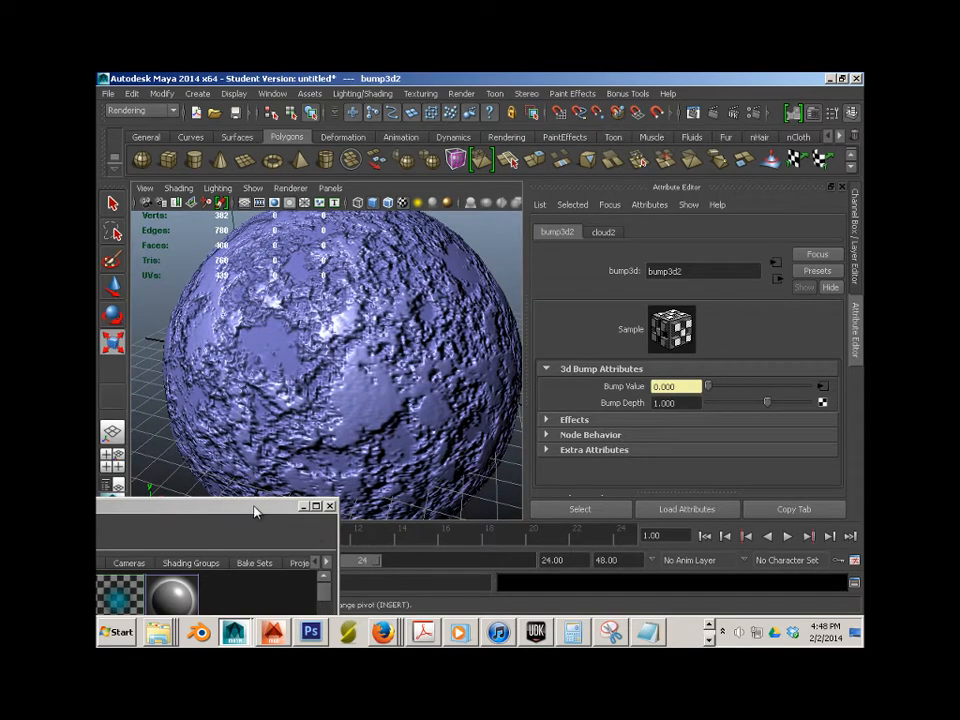
pyautogui.moveTo(254, 512); pyautogui.dragTo(315, 274)
pyautogui.click(332, 489)
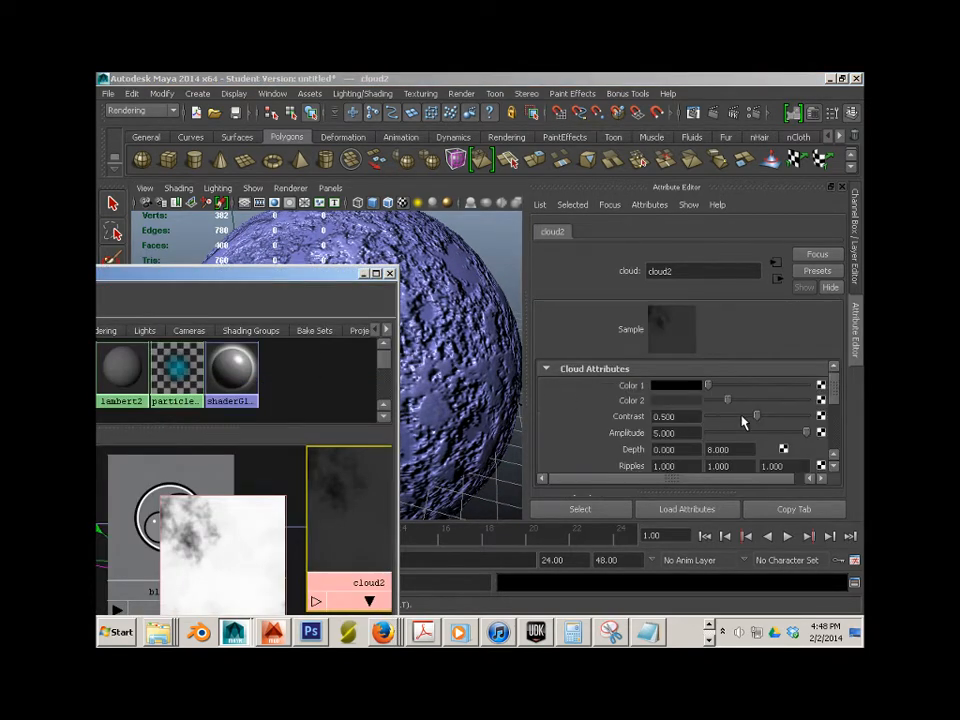
pyautogui.moveTo(728, 400)
pyautogui.mouseDown()
pyautogui.moveTo(711, 402)
pyautogui.moveTo(720, 401)
pyautogui.mouseUp()
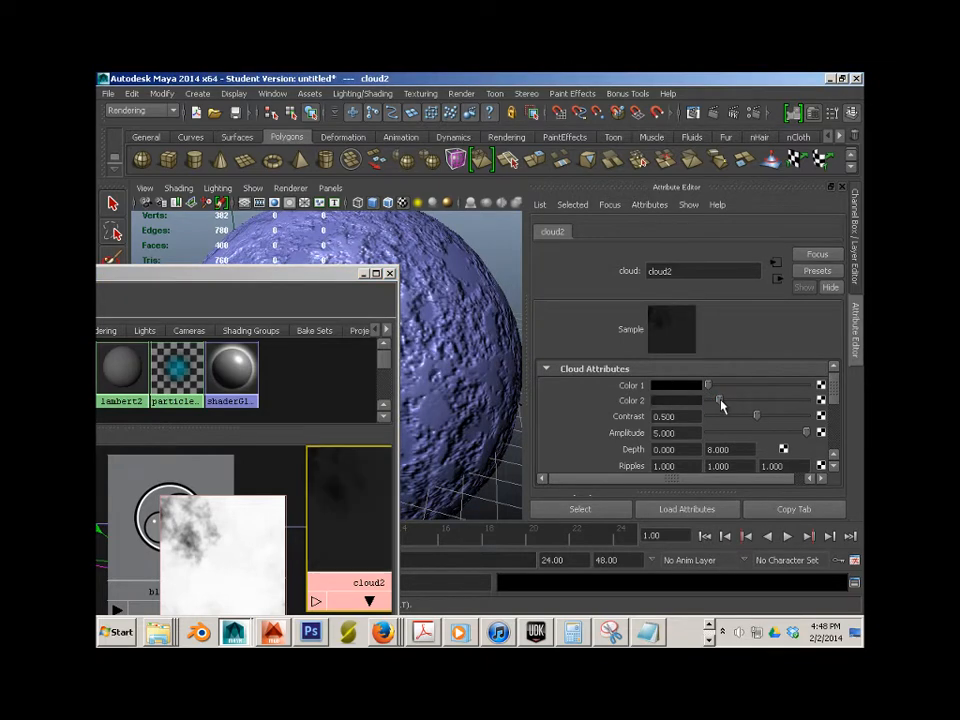
pyautogui.moveTo(352, 281); pyautogui.dragTo(262, 388)
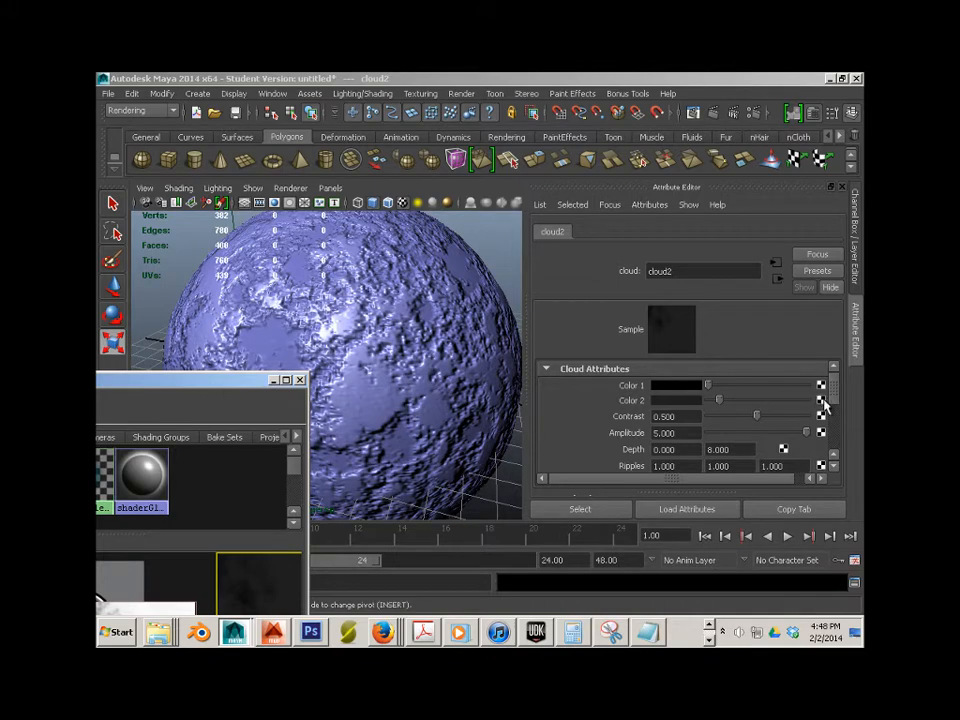
pyautogui.scroll(-3, 715, 440)
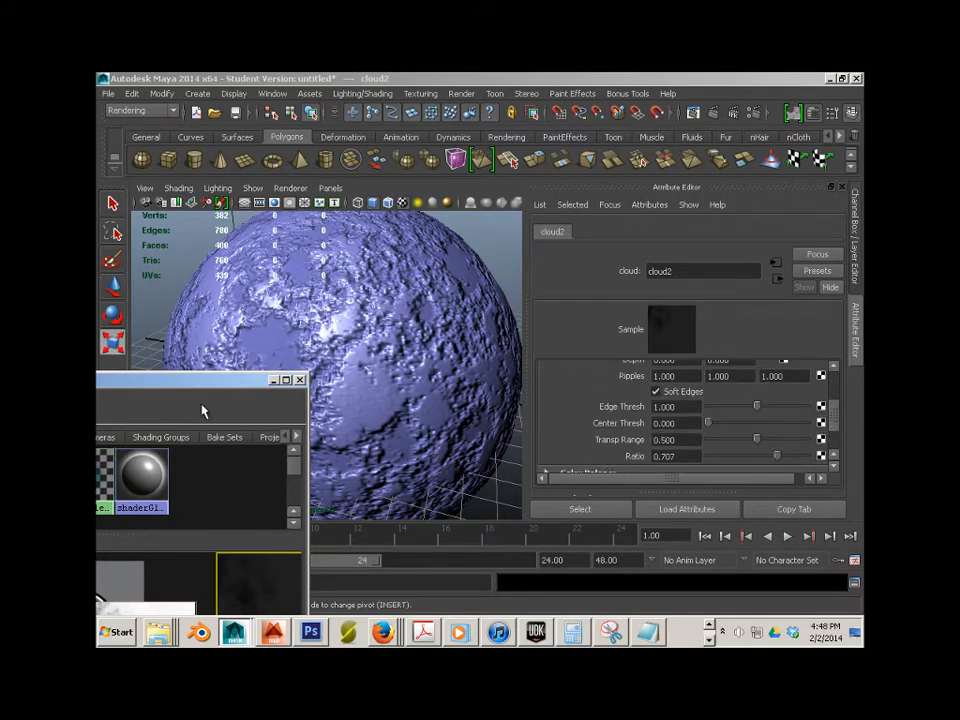
# Create a new Blinn material in the Hypershade and set its Color to green
pyautogui.moveTo(193, 383); pyautogui.dragTo(619, 317)
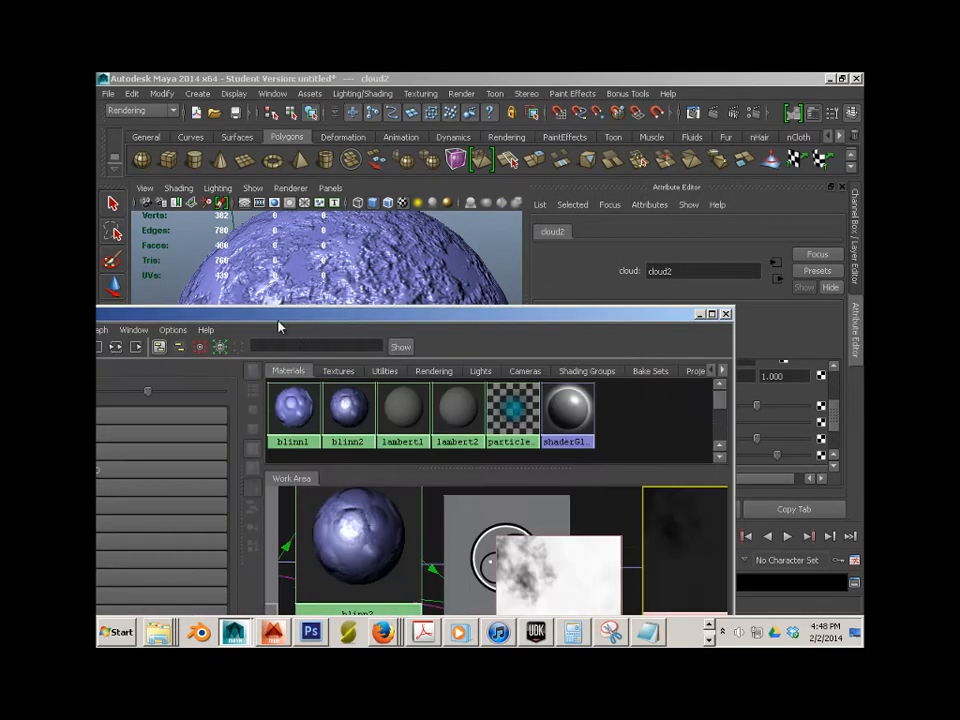
pyautogui.moveTo(279, 327); pyautogui.dragTo(538, 205)
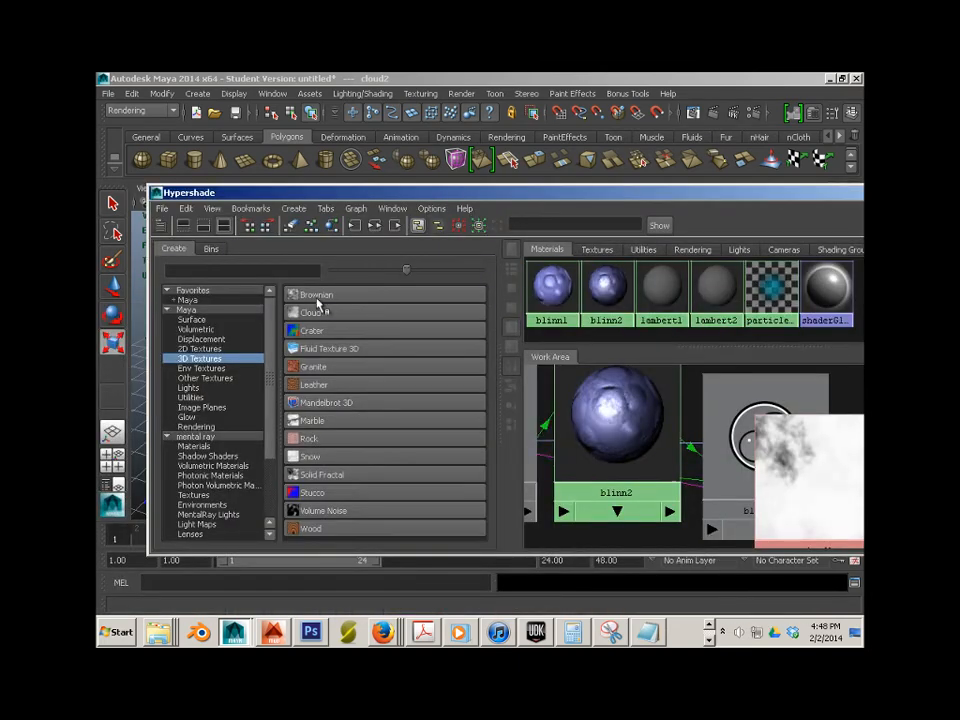
pyautogui.click(188, 300)
pyautogui.click(420, 294)
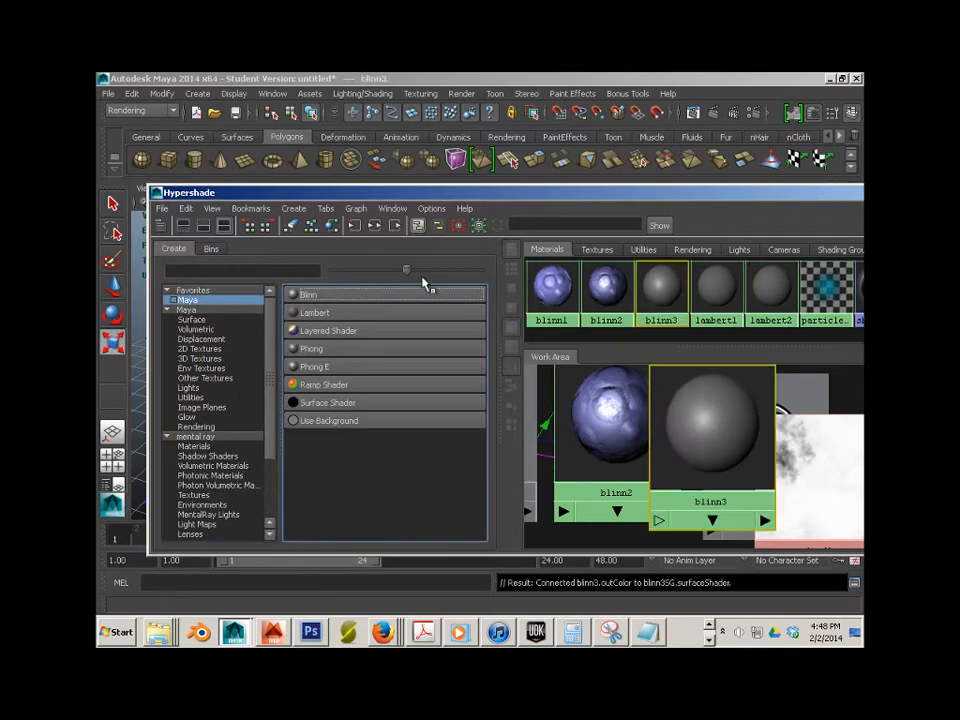
pyautogui.moveTo(588, 203); pyautogui.dragTo(174, 204)
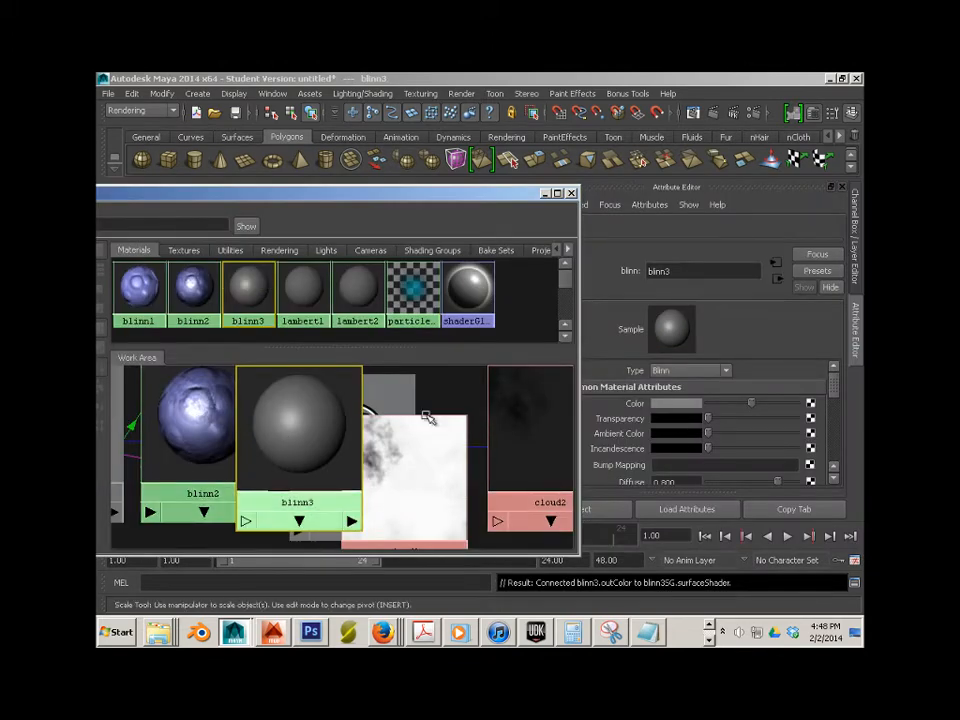
pyautogui.click(676, 403)
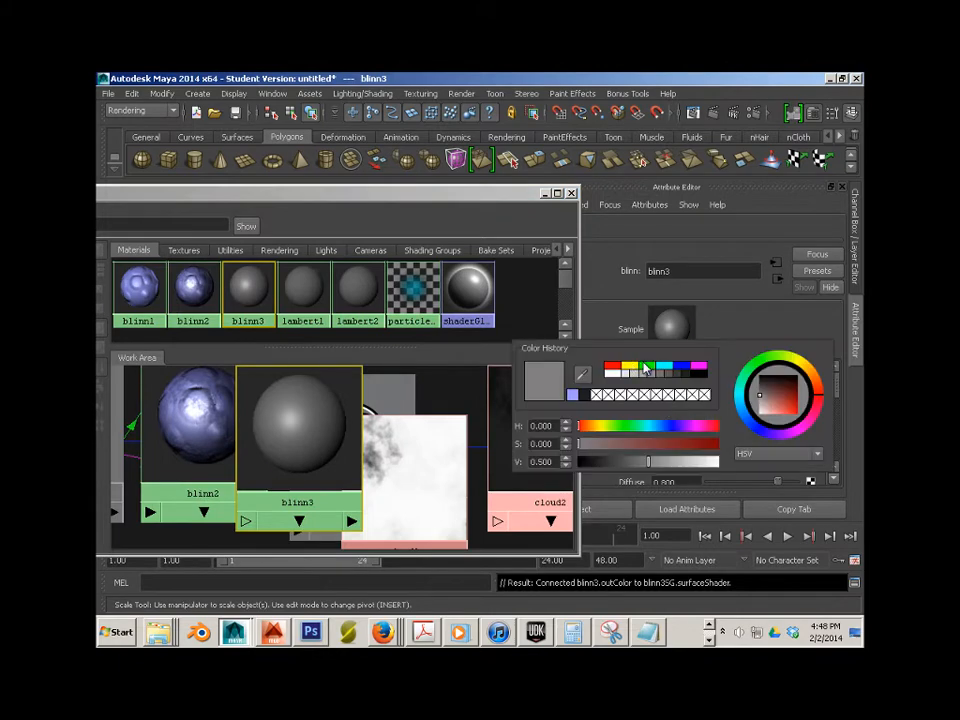
pyautogui.click(645, 369)
pyautogui.moveTo(329, 432); pyautogui.dragTo(367, 506)
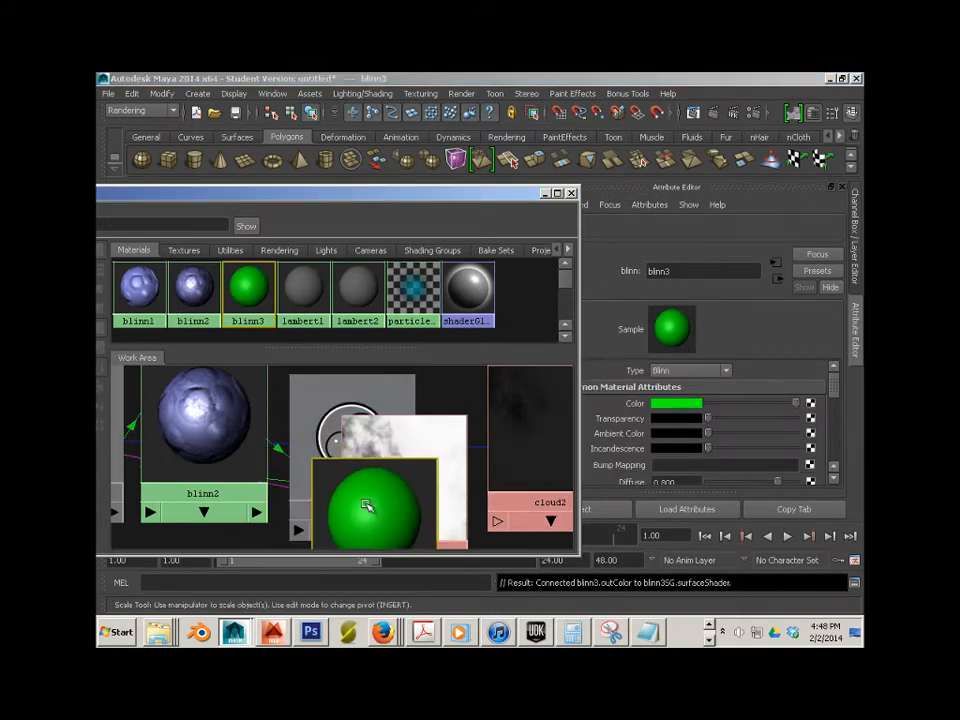
# Connect the green blinn3 material to the Ambient Color of blinn2
pyautogui.click(208, 439)
pyautogui.moveTo(340, 194); pyautogui.dragTo(98, 154)
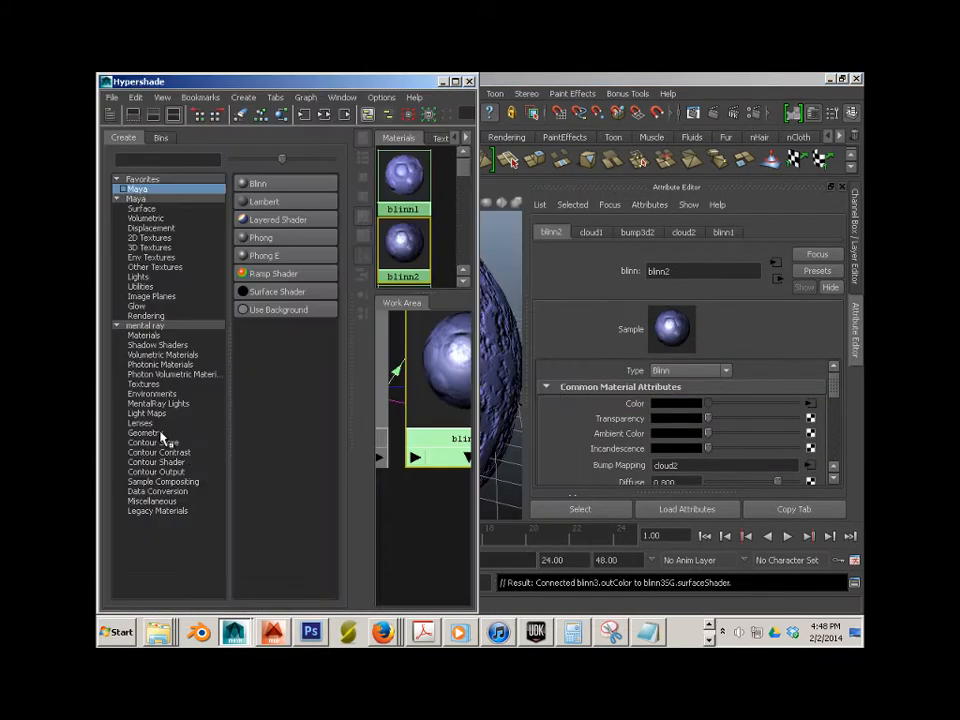
pyautogui.moveTo(335, 88); pyautogui.dragTo(290, 210)
pyautogui.moveTo(193, 517); pyautogui.dragTo(678, 438, button='middle')
pyautogui.click(655, 144)
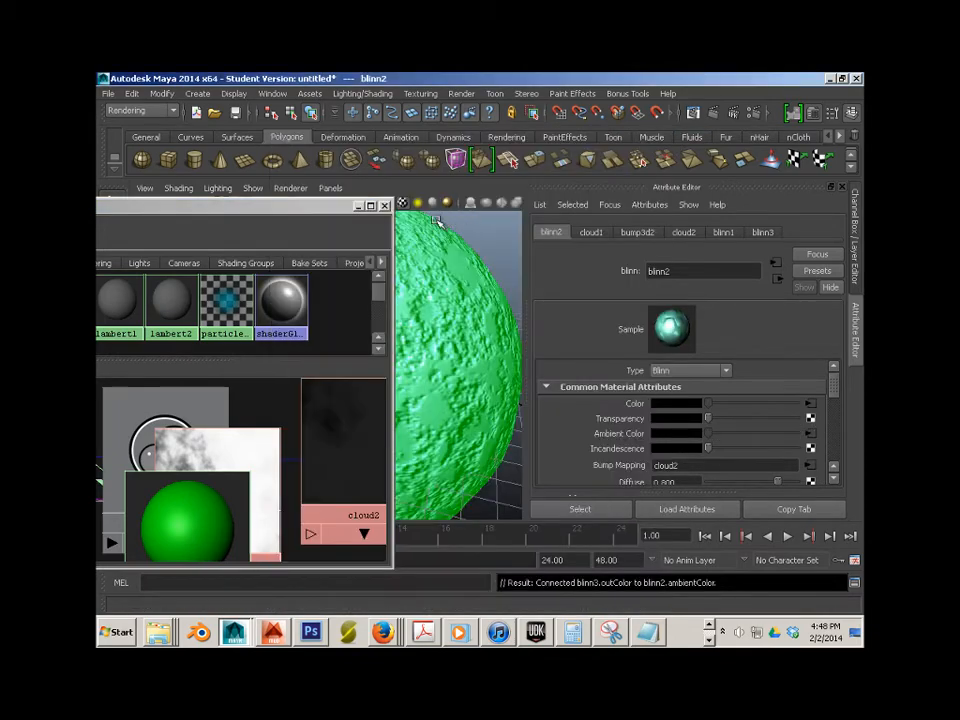
# Close the Hypershade and examine the sphere's ambient-tinted surface from several angles and distances
pyautogui.click(385, 207)
pyautogui.keyDown('alt'); pyautogui.moveTo(350, 312); pyautogui.dragTo(259, 371); pyautogui.keyUp('alt')
pyautogui.scroll(-4, 246, 330)
pyautogui.scroll(5, 298, 318)
pyautogui.click(332, 374)
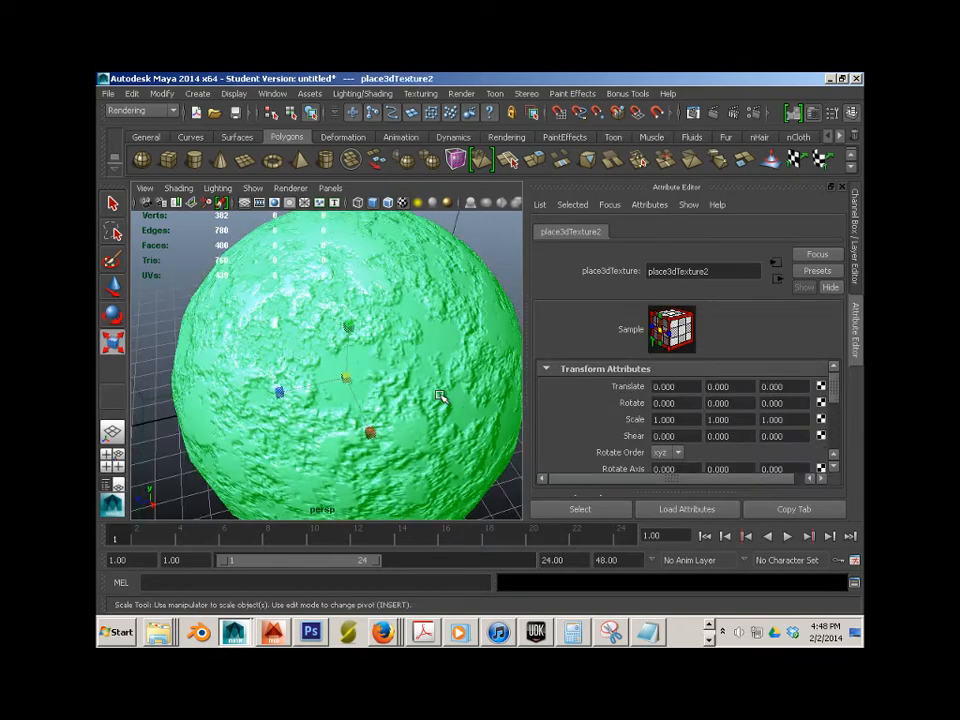
pyautogui.keyDown('alt'); pyautogui.moveTo(443, 395); pyautogui.dragTo(432, 376); pyautogui.keyUp('alt')
pyautogui.click(432, 376)
pyautogui.scroll(-3, 432, 376)
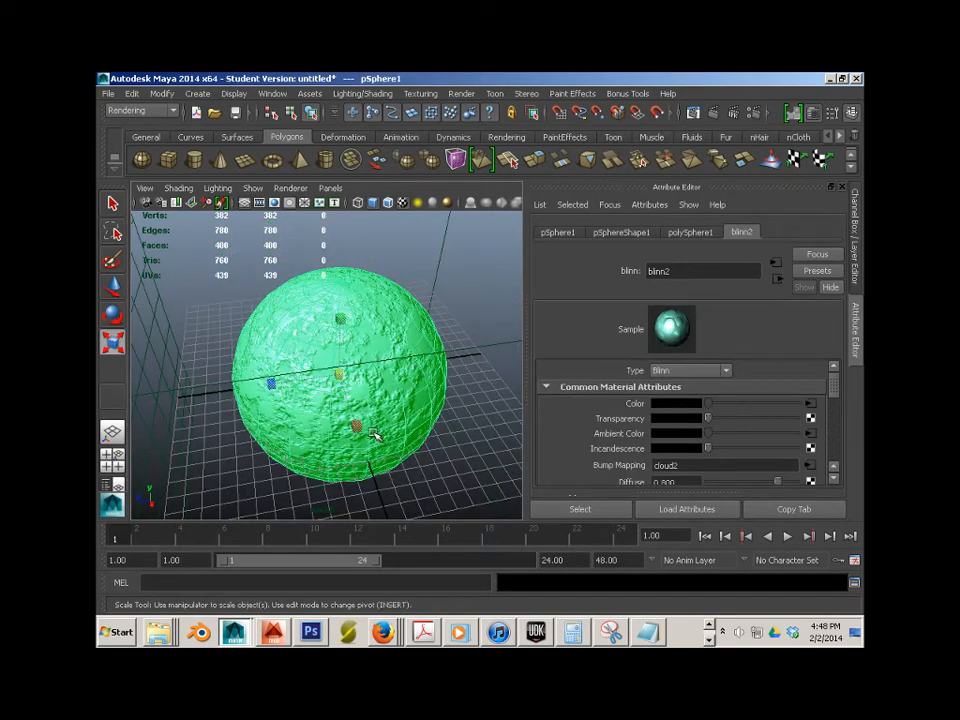
pyautogui.hotkey('alt', 'Tab')
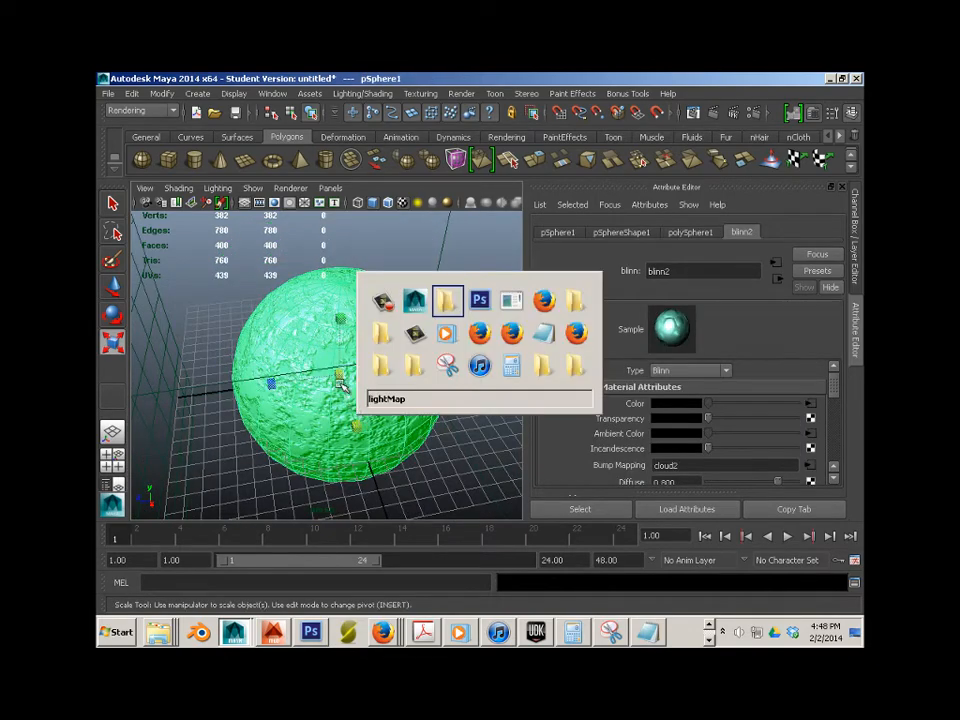
pyautogui.click(425, 407)
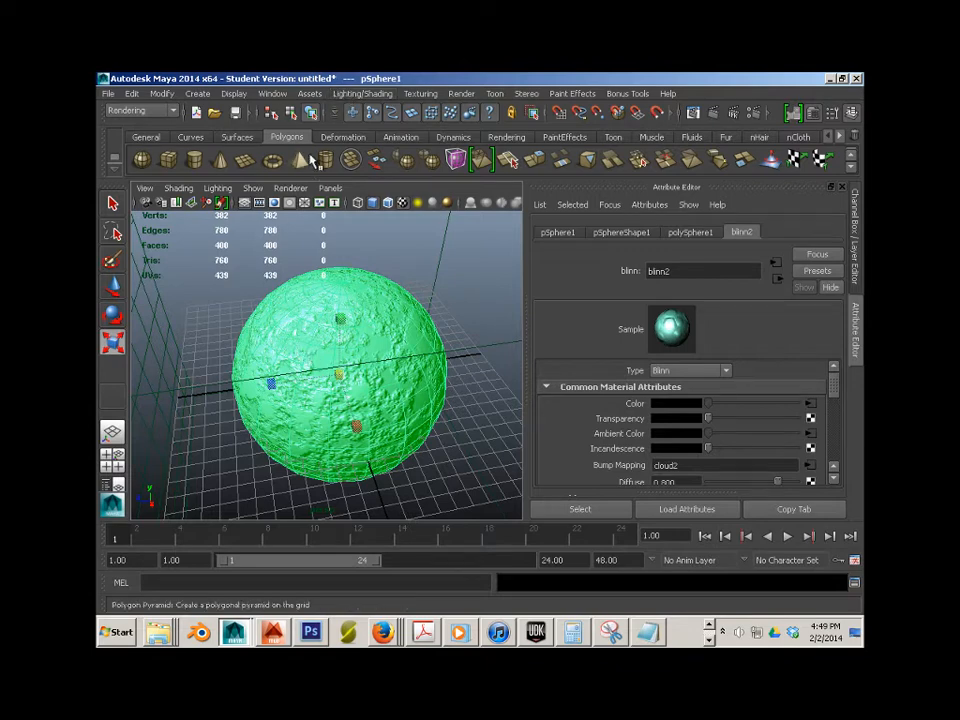
# Reopen the Hypershade, darken the Color of blinn3 to dark green, and check the effect on the sphere
pyautogui.click(273, 94)
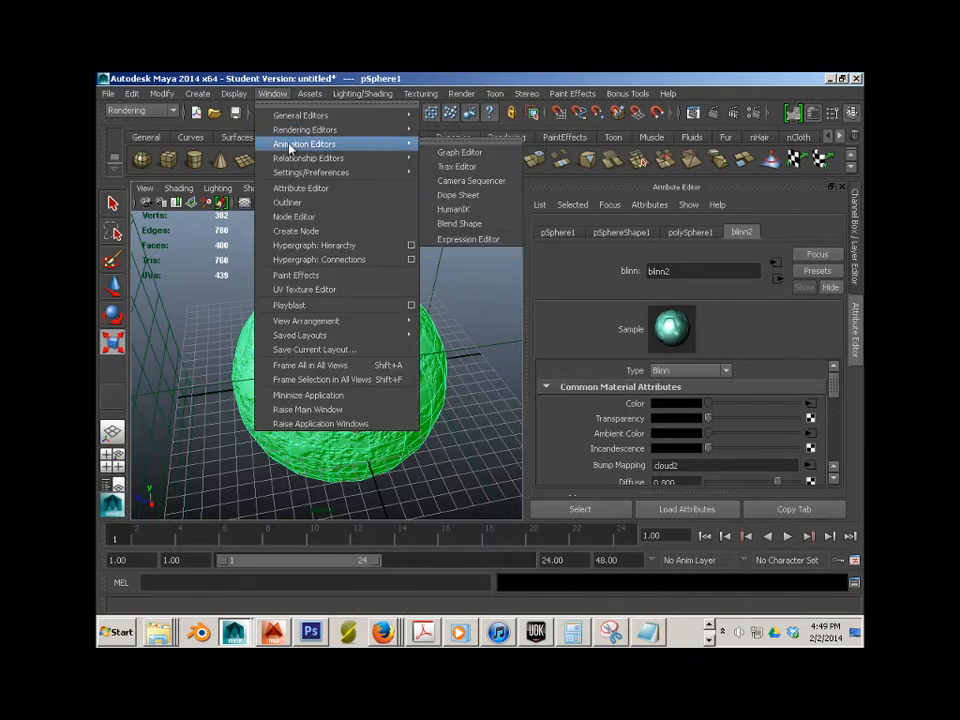
pyautogui.moveTo(340, 130)
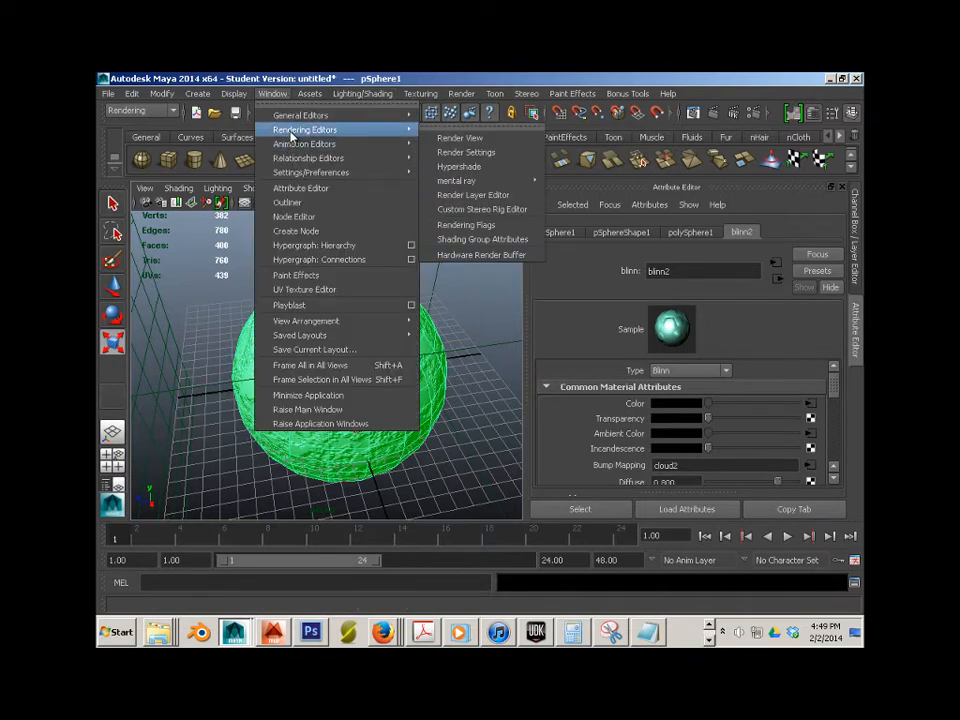
pyautogui.click(461, 166)
pyautogui.moveTo(201, 208); pyautogui.dragTo(422, 193)
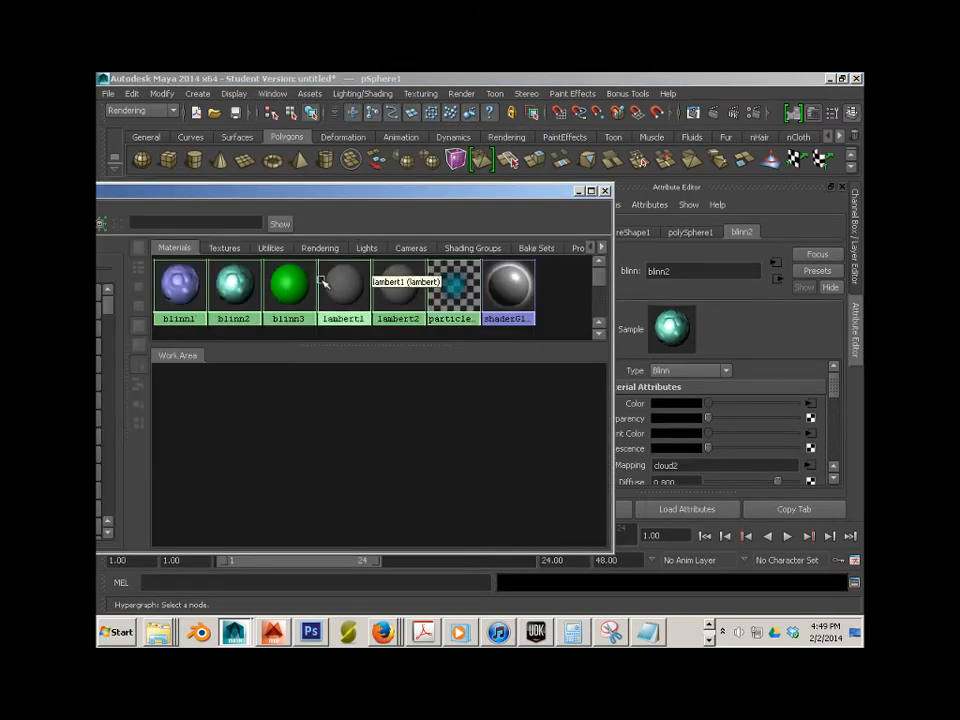
pyautogui.click(292, 293)
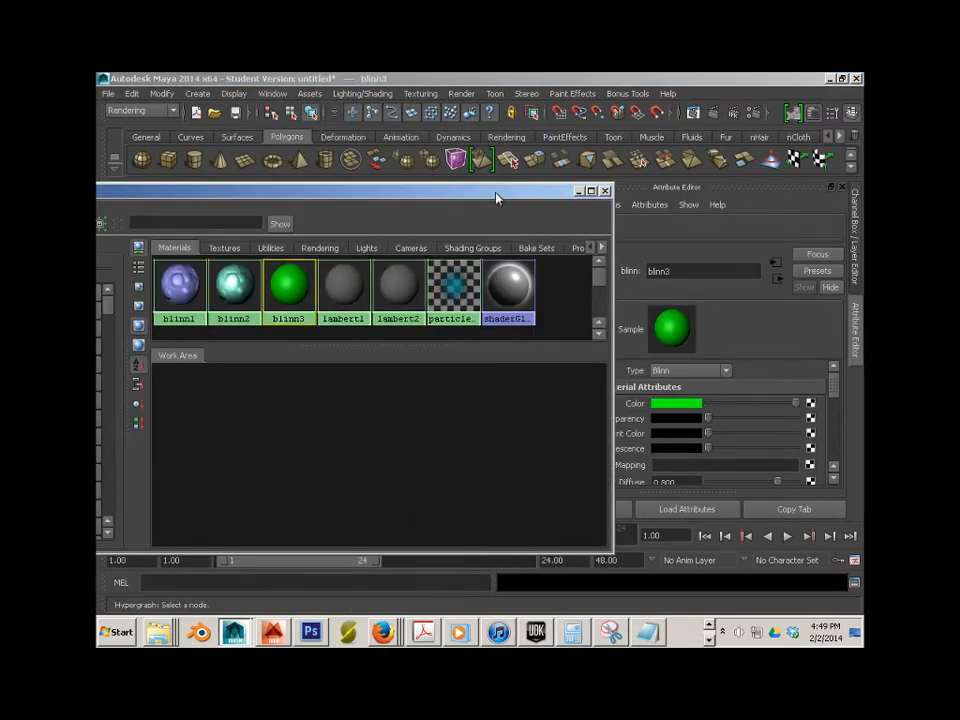
pyautogui.moveTo(496, 193); pyautogui.dragTo(338, 353)
pyautogui.moveTo(800, 404); pyautogui.dragTo(738, 412)
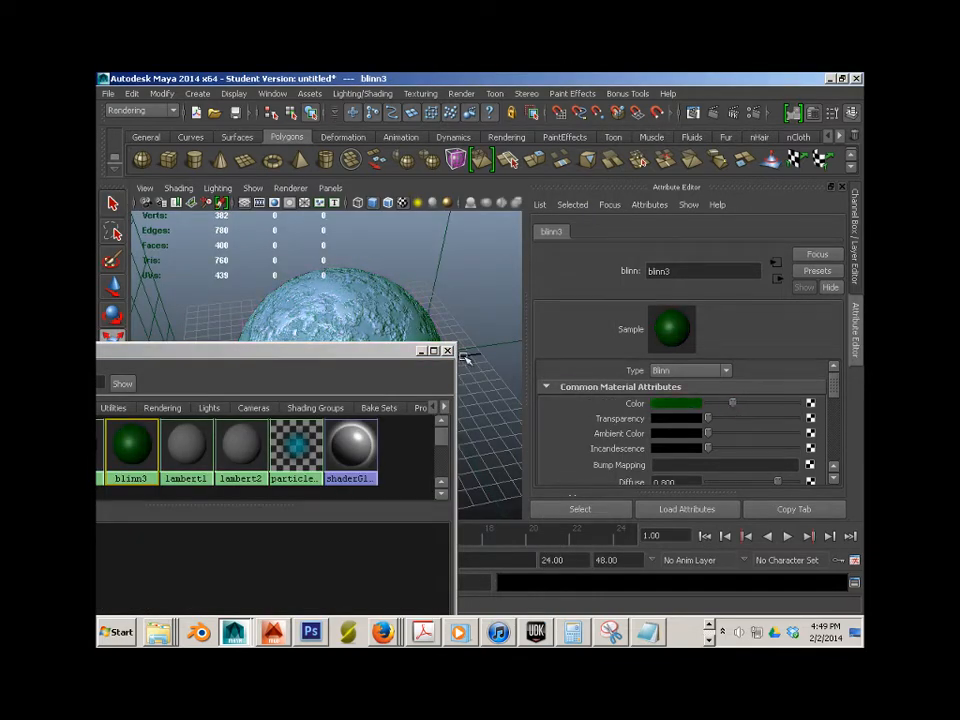
pyautogui.moveTo(402, 355); pyautogui.dragTo(248, 262)
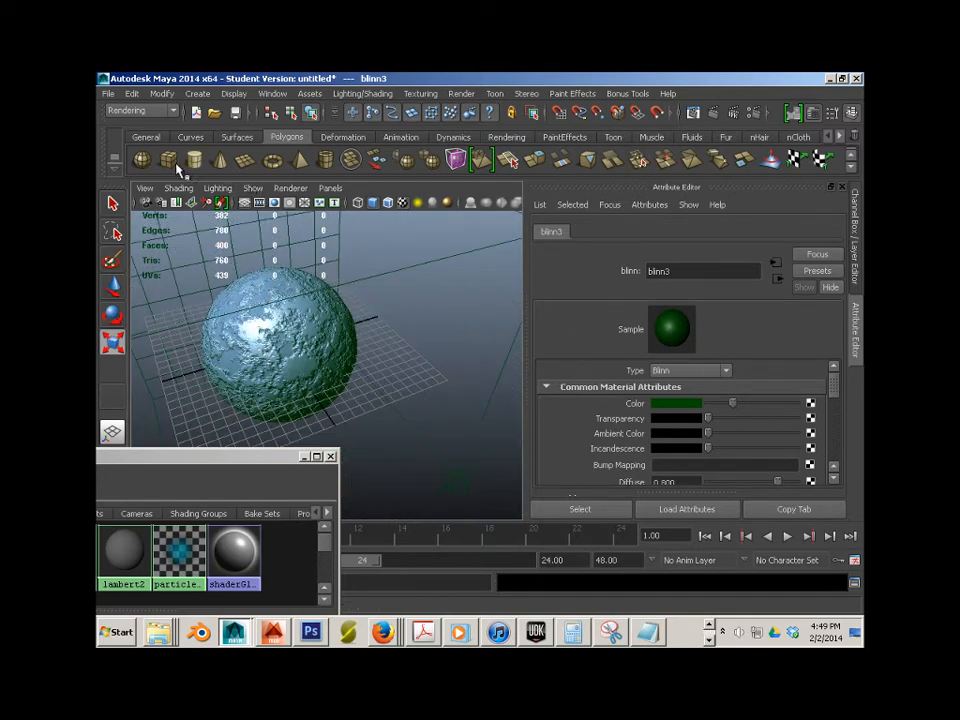
pyautogui.click(245, 160)
pyautogui.keyDown('alt'); pyautogui.moveTo(367, 308); pyautogui.dragTo(210, 333); pyautogui.keyUp('alt')
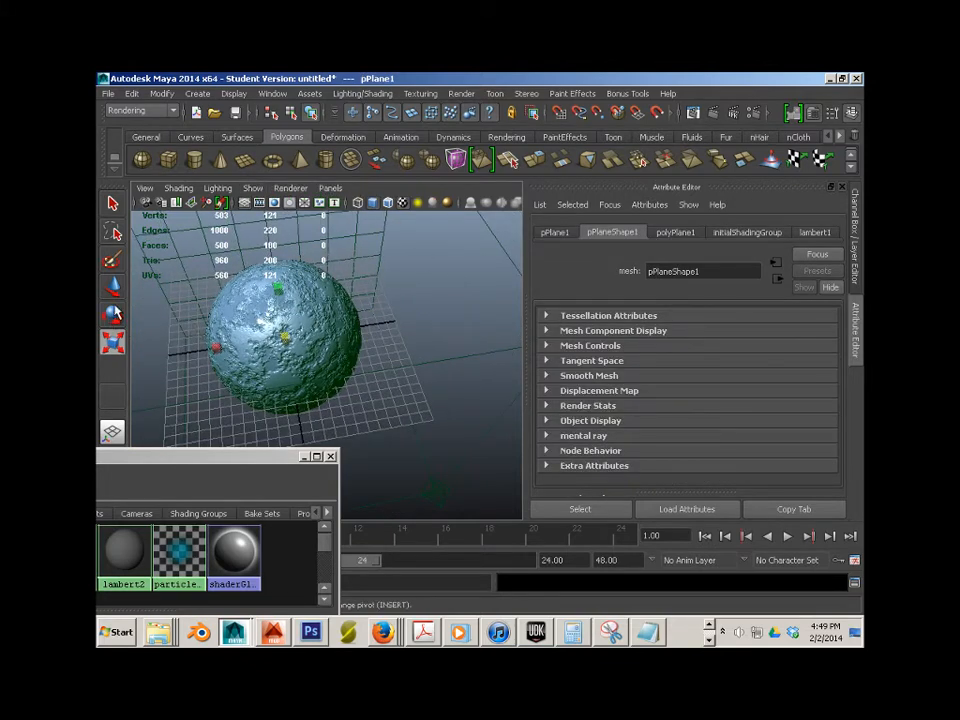
pyautogui.click(113, 288)
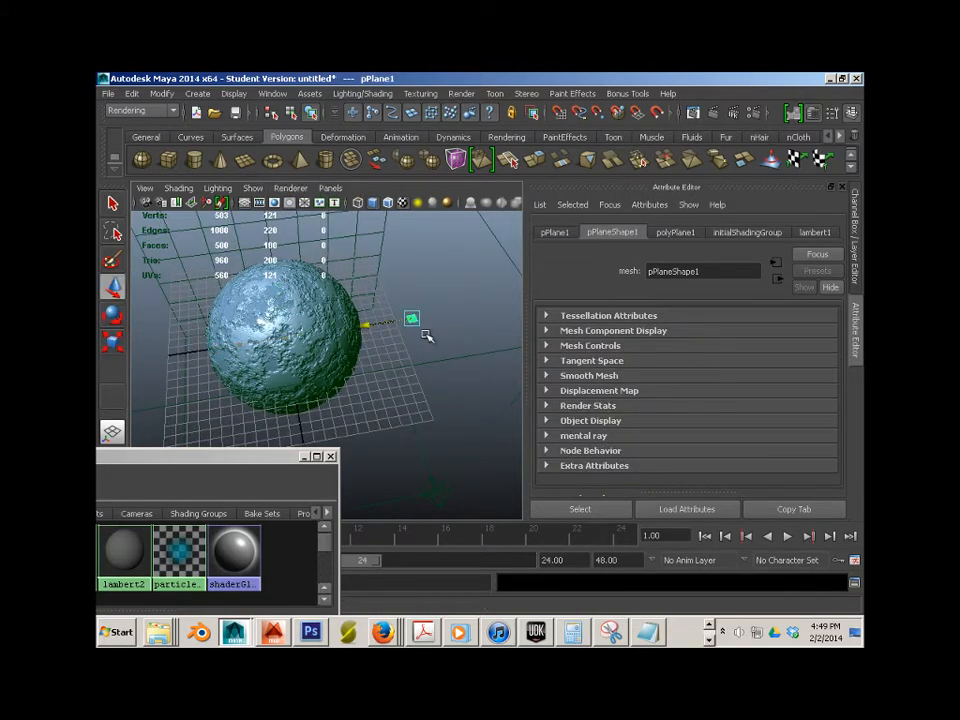
pyautogui.keyDown('alt'); pyautogui.moveTo(414, 339); pyautogui.dragTo(353, 353); pyautogui.keyUp('alt')
pyautogui.press('Delete')
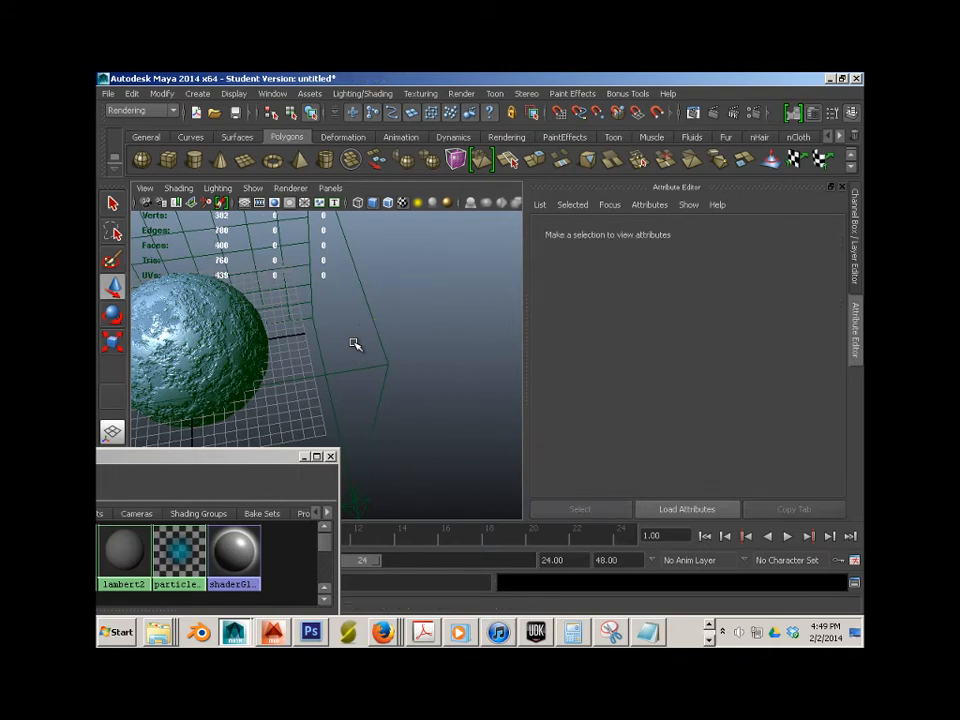
# Create a polygon torus, move it out beside the sphere, and scale it up uniformly to roughly the sphere's size
pyautogui.click(272, 161)
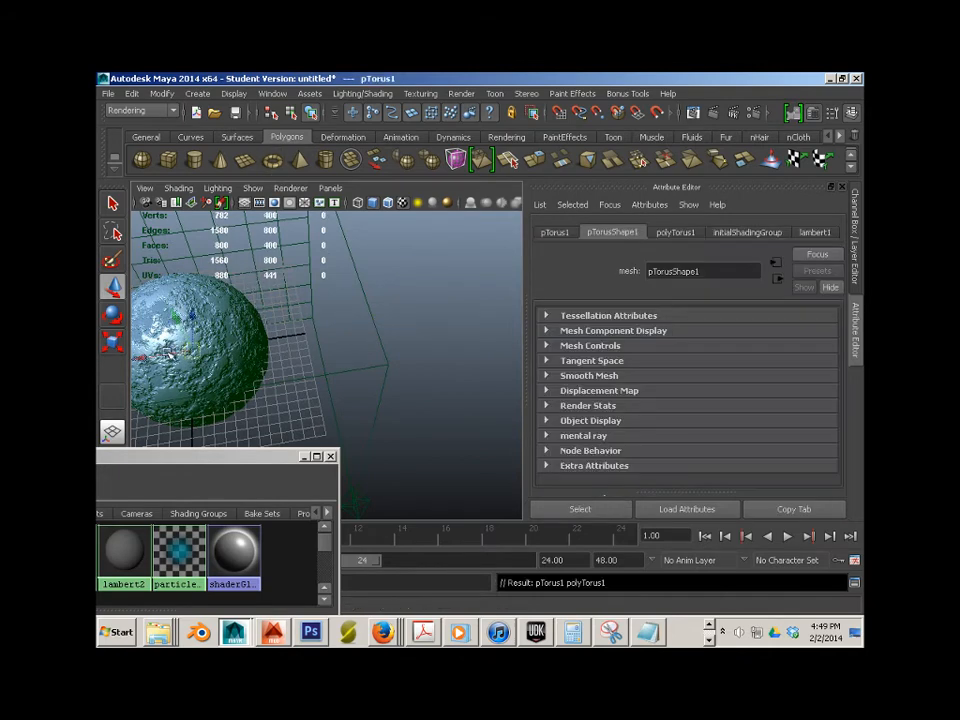
pyautogui.moveTo(170, 352); pyautogui.dragTo(300, 340)
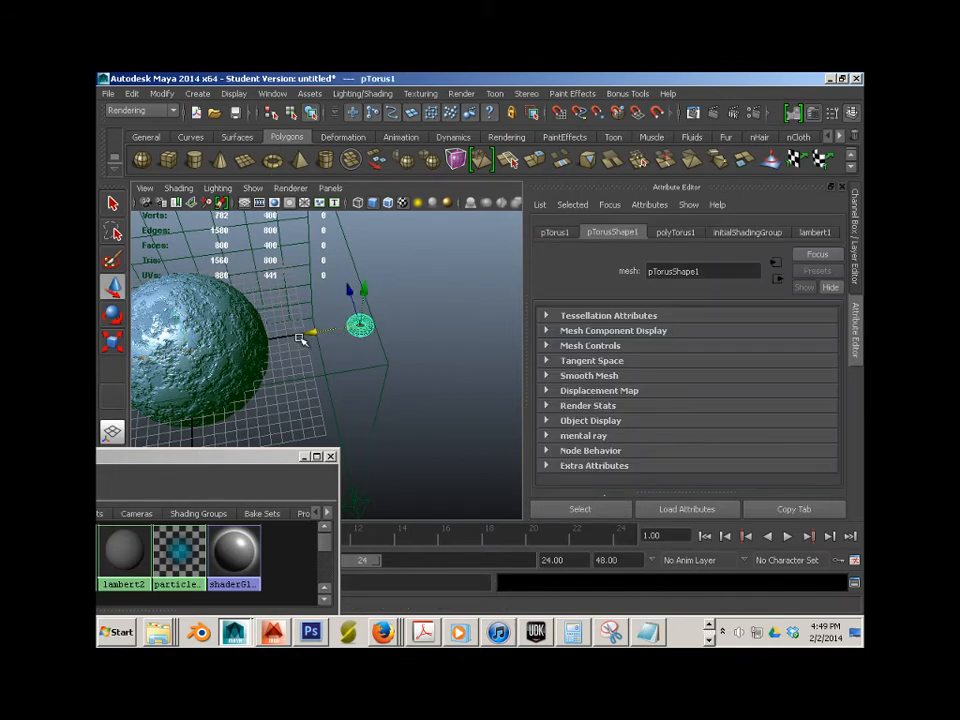
pyautogui.click(112, 340)
pyautogui.moveTo(360, 327); pyautogui.dragTo(486, 381)
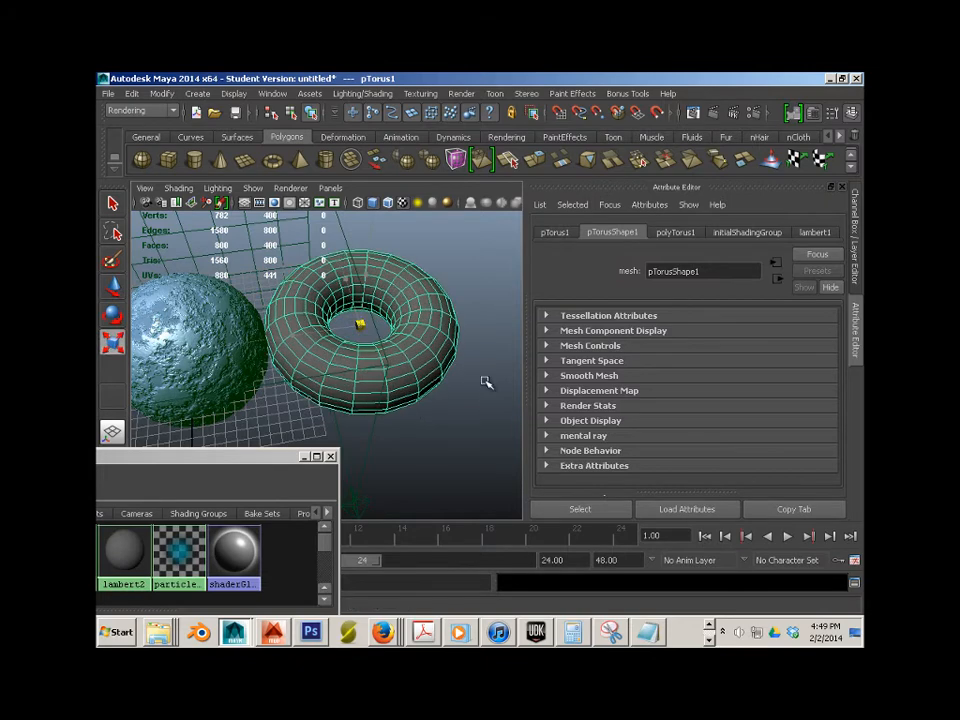
# Assign the blinn2 material to the torus and inspect its textured surface
pyautogui.click(250, 468)
pyautogui.moveTo(249, 465); pyautogui.dragTo(487, 475)
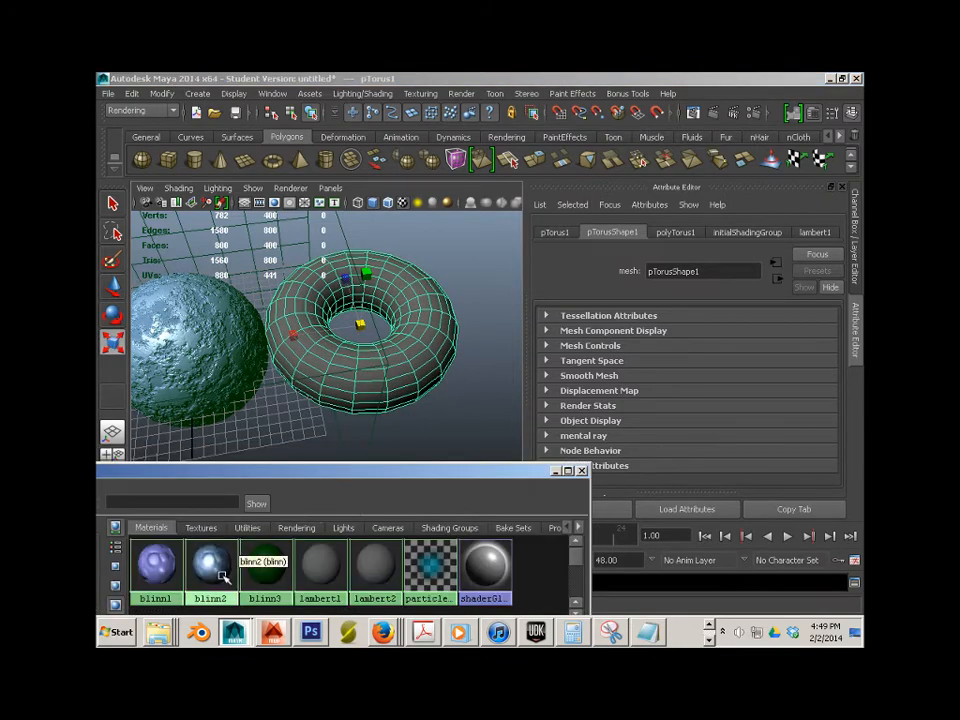
pyautogui.moveTo(222, 572); pyautogui.dragTo(362, 379, button='middle')
pyautogui.click(461, 396)
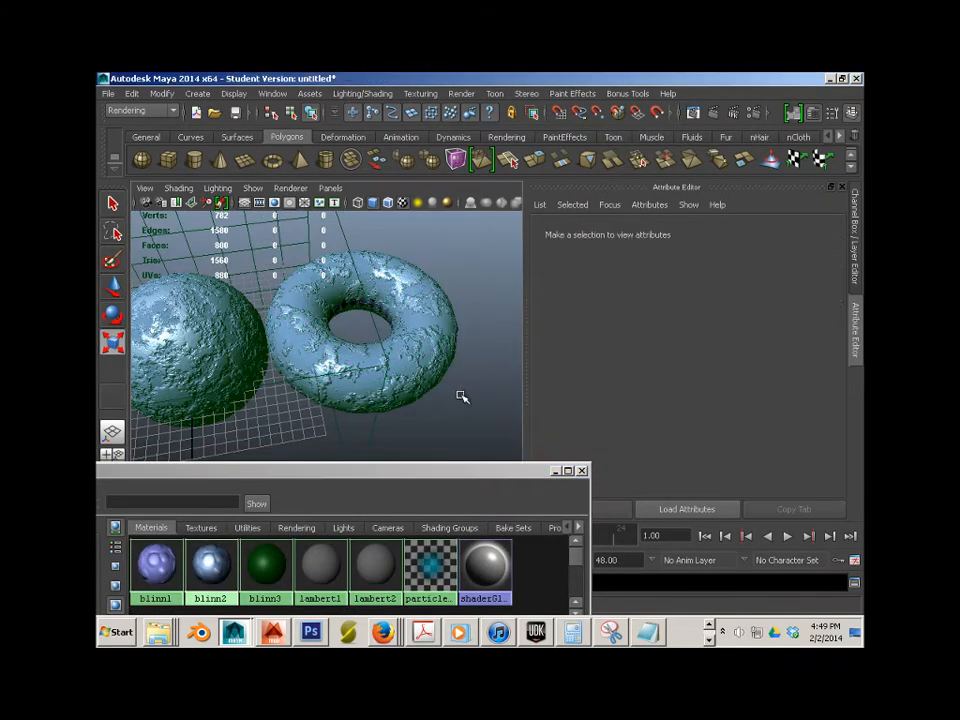
pyautogui.keyDown('alt'); pyautogui.moveTo(461, 396); pyautogui.dragTo(407, 365); pyautogui.keyUp('alt')
pyautogui.scroll(2, 420, 401)
pyautogui.click(427, 362)
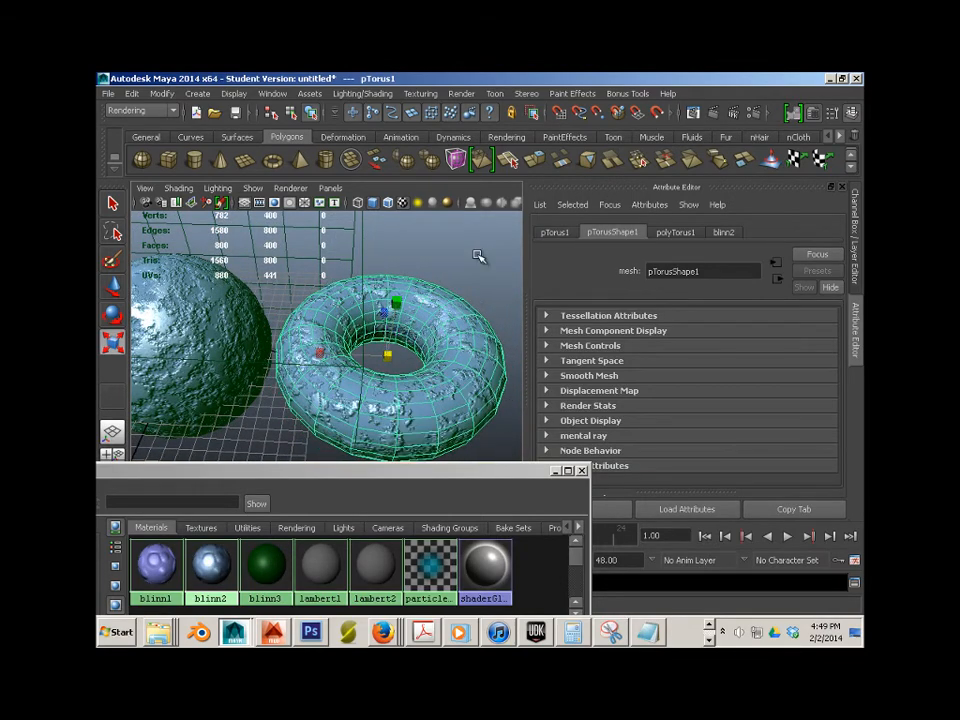
pyautogui.click(479, 257)
# Move the torus back over the sphere and raise it around the sphere's upper half
pyautogui.click(435, 357)
pyautogui.click(112, 289)
pyautogui.scroll(-2, 345, 352)
pyautogui.moveTo(331, 355); pyautogui.dragTo(187, 345)
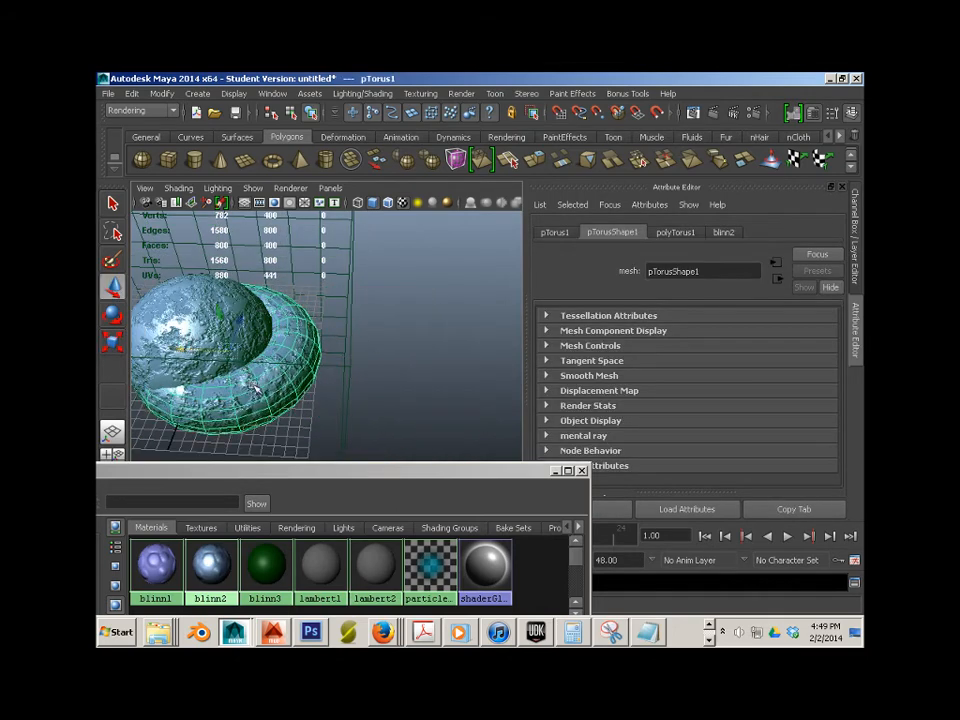
pyautogui.keyDown('alt'); pyautogui.moveTo(245, 376); pyautogui.dragTo(307, 367, button='middle'); pyautogui.keyUp('alt')
pyautogui.keyDown('alt'); pyautogui.moveTo(309, 366); pyautogui.dragTo(310, 256); pyautogui.keyUp('alt')
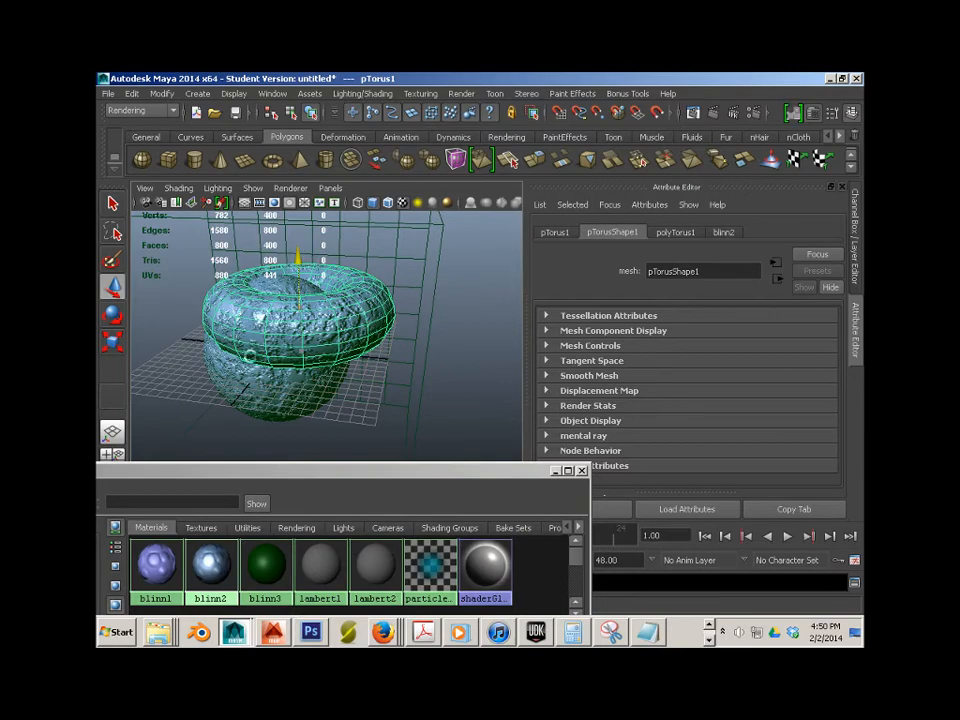
# Bring the Hypershade back into view and create an Ocean Shader material
pyautogui.keyDown('alt'); pyautogui.moveTo(250, 356); pyautogui.dragTo(334, 352); pyautogui.keyUp('alt')
pyautogui.moveTo(252, 474); pyautogui.dragTo(508, 292)
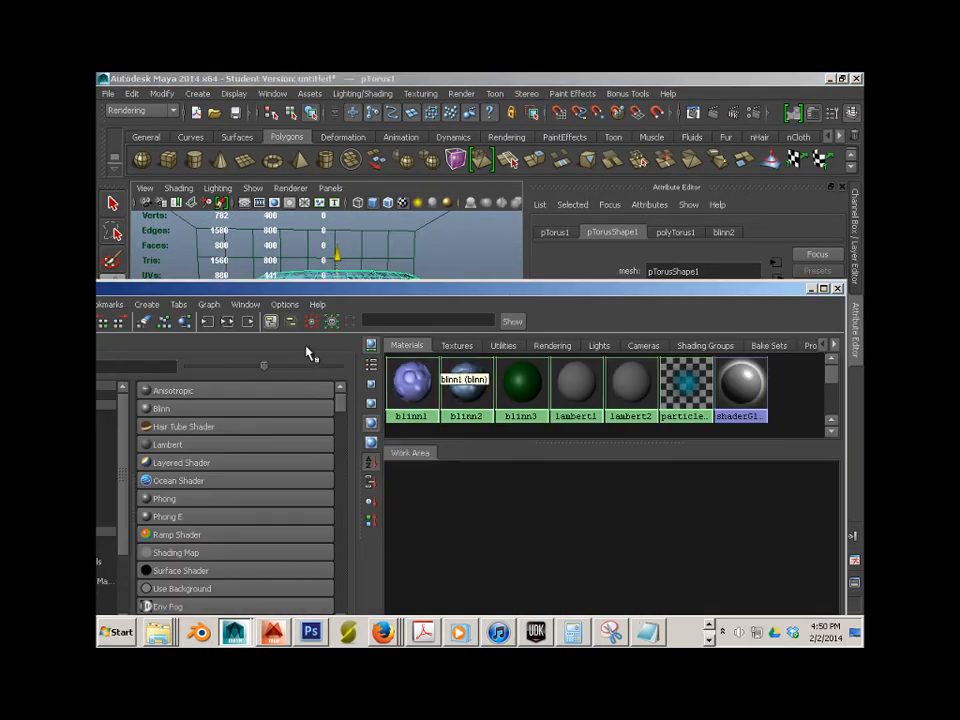
pyautogui.moveTo(215, 291); pyautogui.dragTo(414, 215)
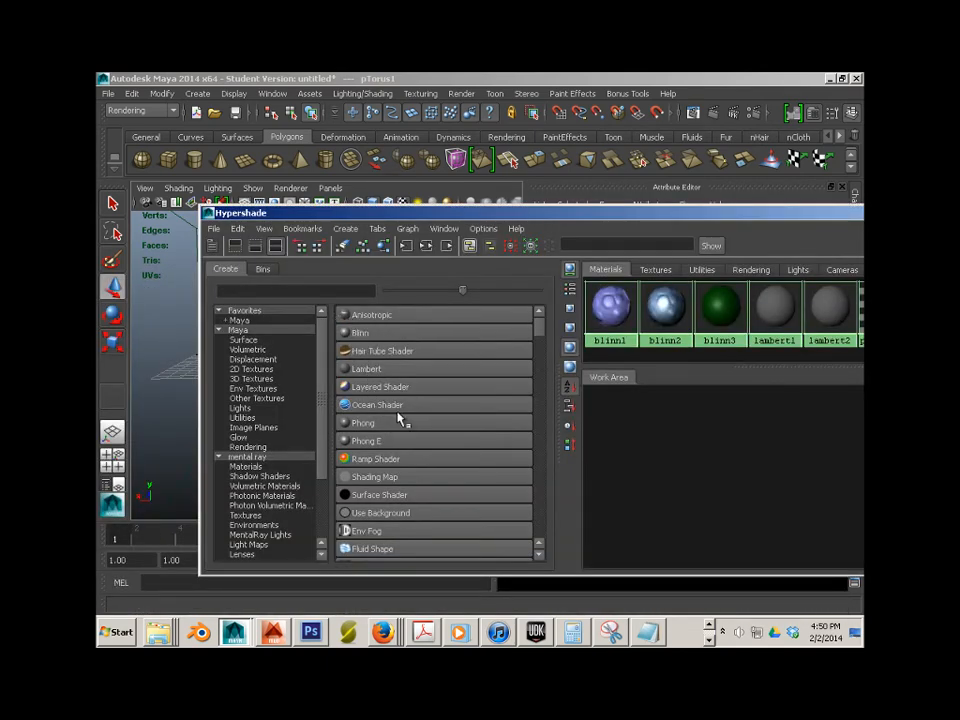
pyautogui.click(366, 408)
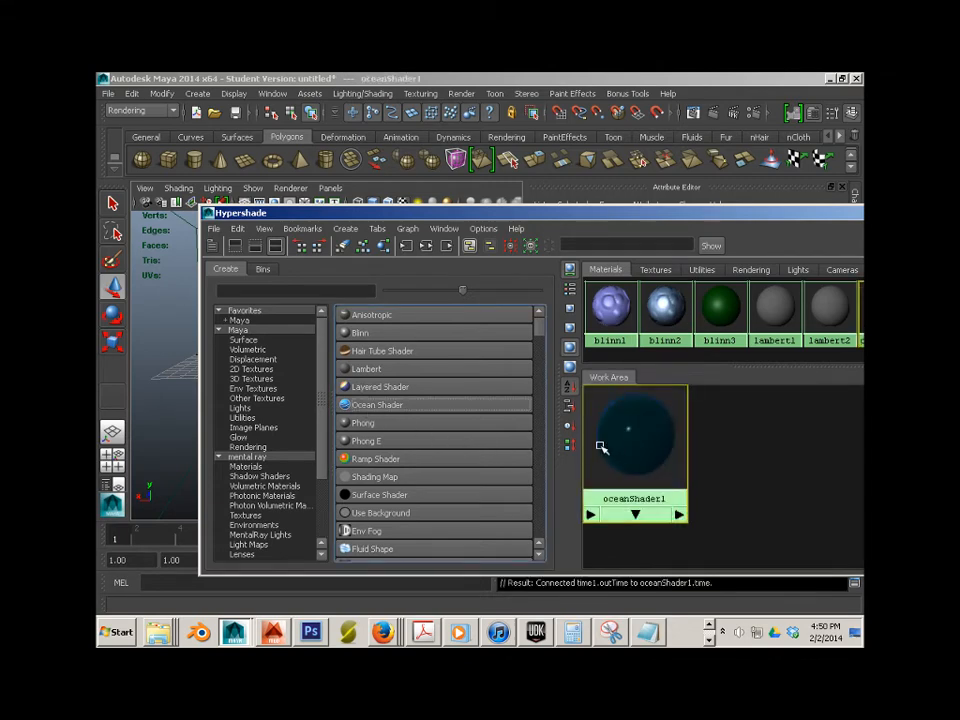
# Connect the new ocean shader to the Incandescence of the blinn2 material
pyautogui.moveTo(652, 221); pyautogui.dragTo(284, 228)
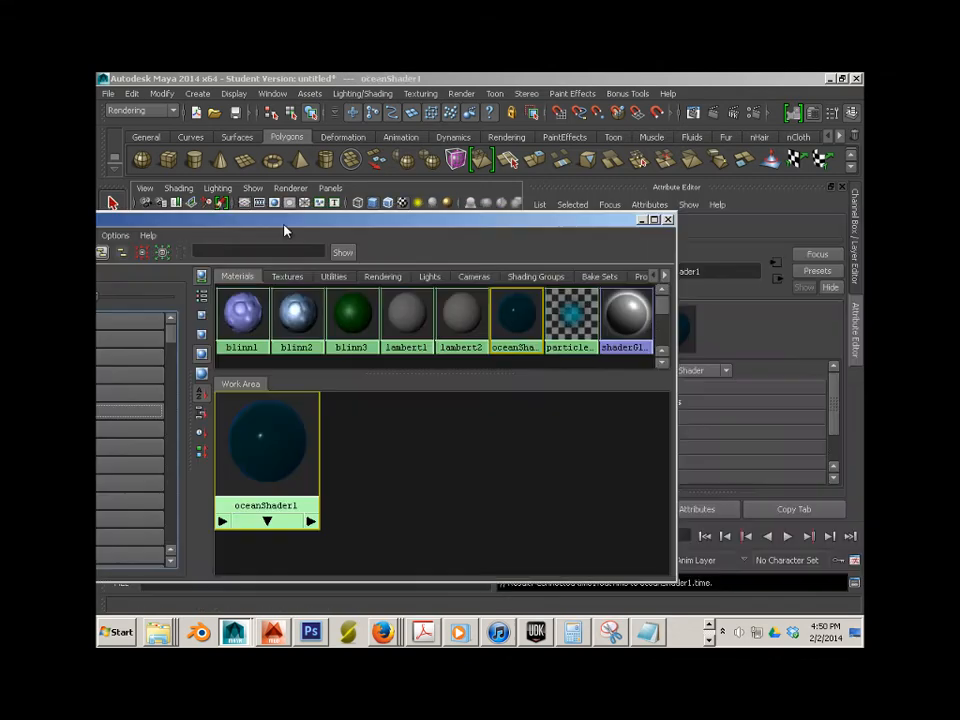
pyautogui.click(299, 332)
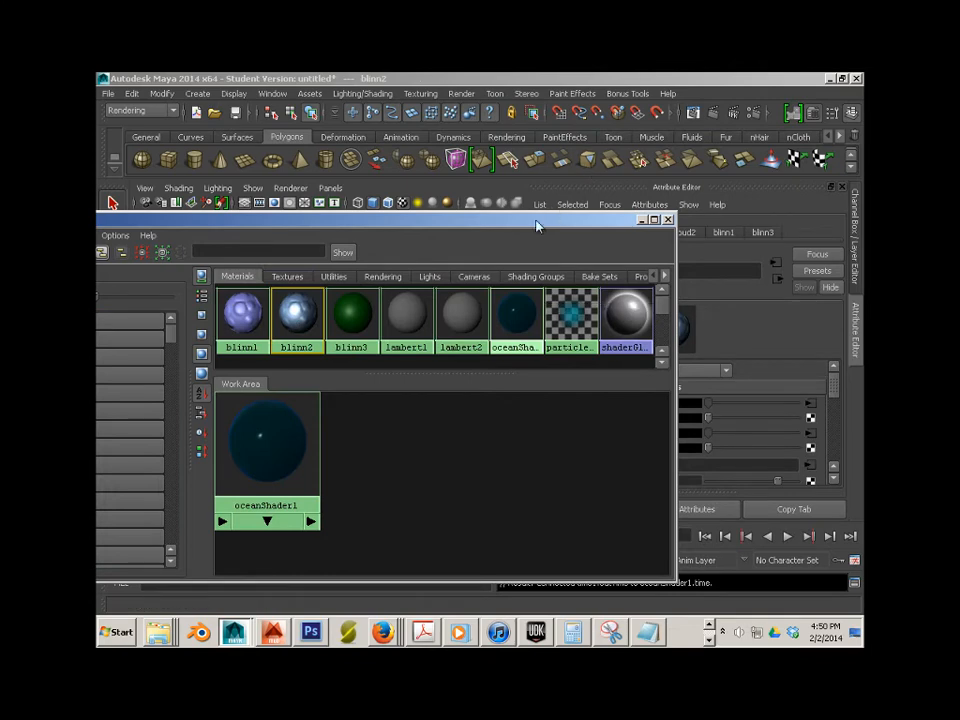
pyautogui.moveTo(536, 223); pyautogui.dragTo(392, 215)
pyautogui.moveTo(155, 436); pyautogui.dragTo(655, 450, button='middle')
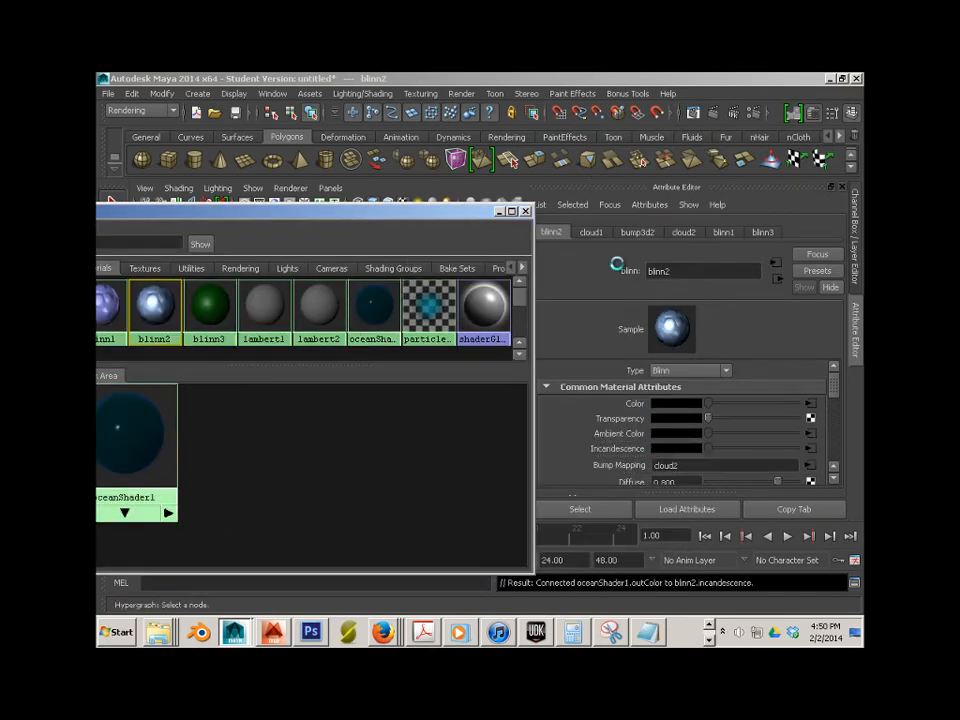
# Clear the Hypershade away from the viewport and delete the torus, leaving only the sphere
pyautogui.click(499, 211)
pyautogui.click(397, 322)
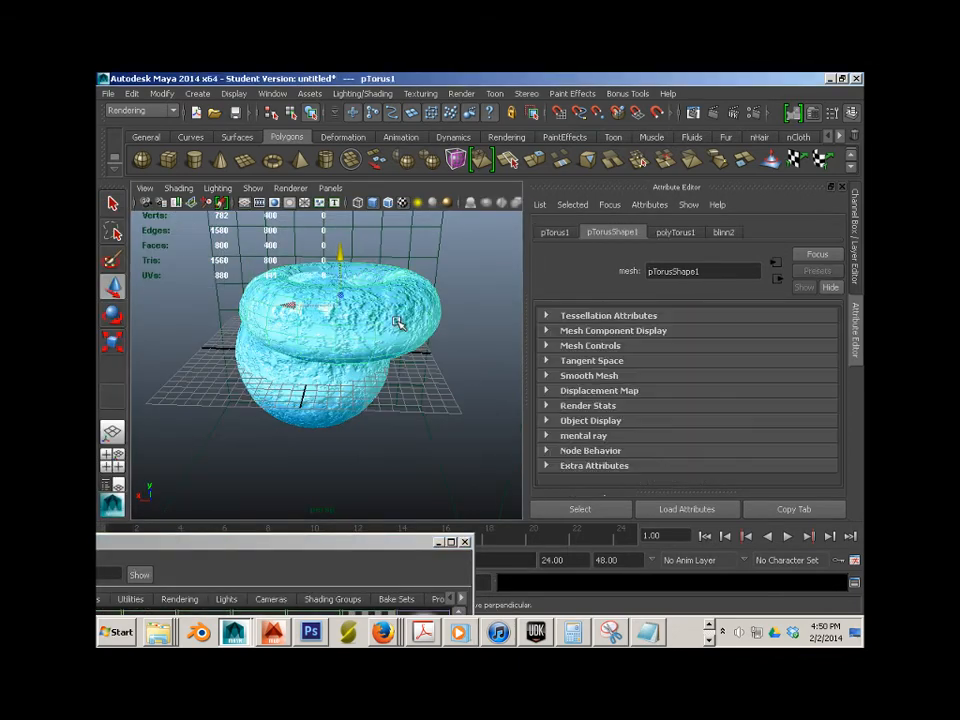
pyautogui.press('Delete')
# Render a close-up of the sphere with the Maya Software renderer and close the rendered image after viewing it
pyautogui.keyDown('alt'); pyautogui.moveTo(336, 364); pyautogui.dragTo(312, 384); pyautogui.keyUp('alt')
pyautogui.keyDown('alt'); pyautogui.moveTo(312, 384); pyautogui.dragTo(386, 388, button='right'); pyautogui.keyUp('alt')
pyautogui.keyDown('alt'); pyautogui.moveTo(386, 388); pyautogui.dragTo(371, 429); pyautogui.keyUp('alt')
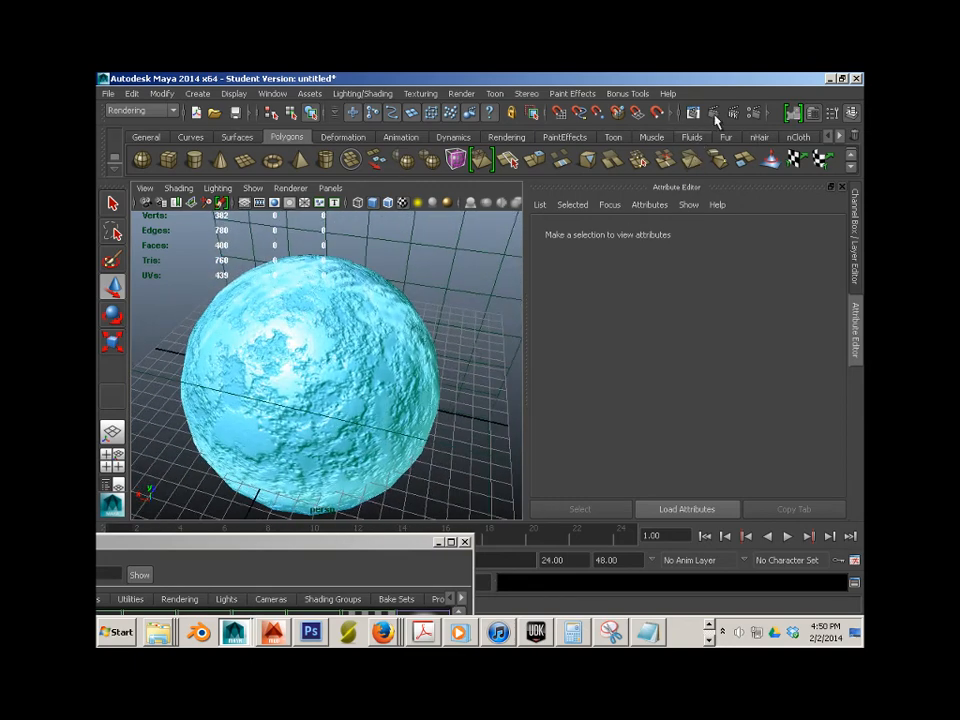
pyautogui.click(714, 114)
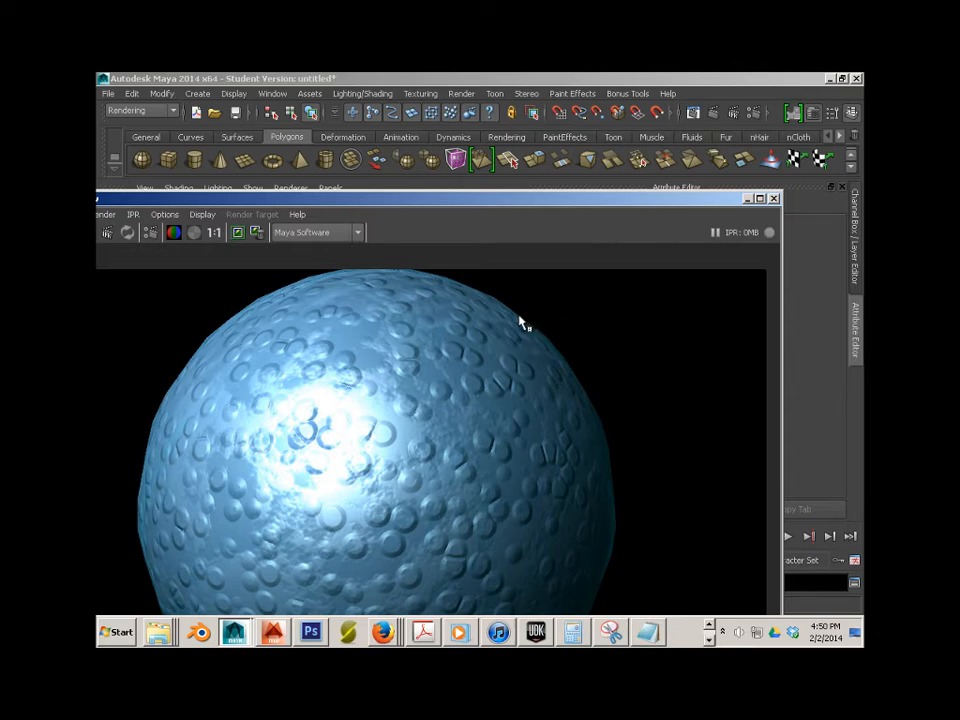
pyautogui.click(773, 200)
# Select the sphere and render it again from a different angle to examine its layered surface
pyautogui.keyDown('alt'); pyautogui.moveTo(485, 366); pyautogui.dragTo(361, 329); pyautogui.keyUp('alt')
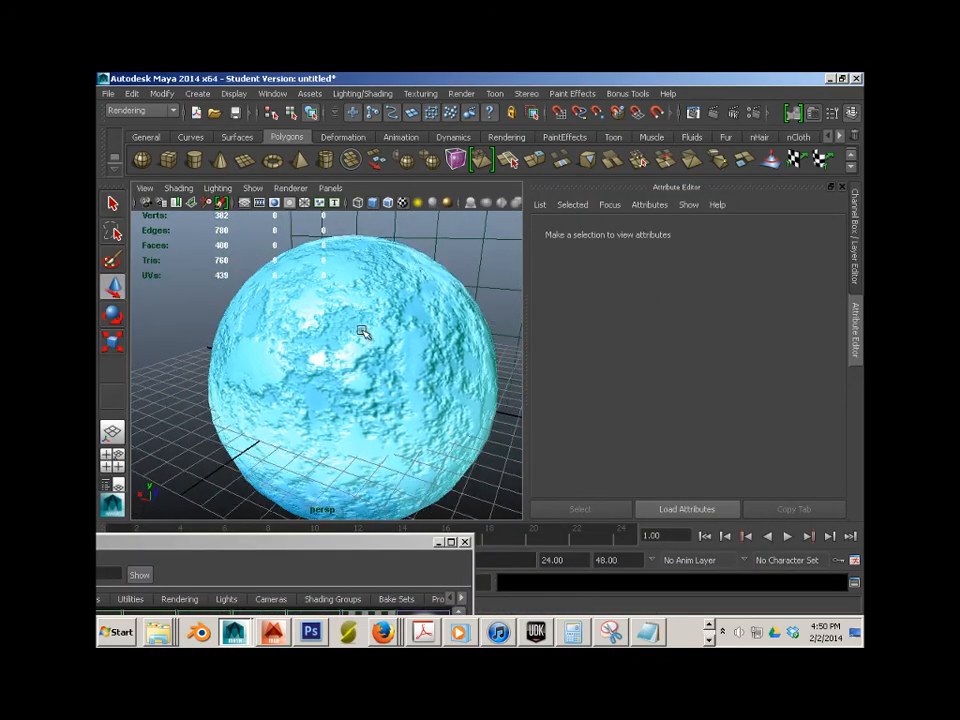
pyautogui.click(361, 332)
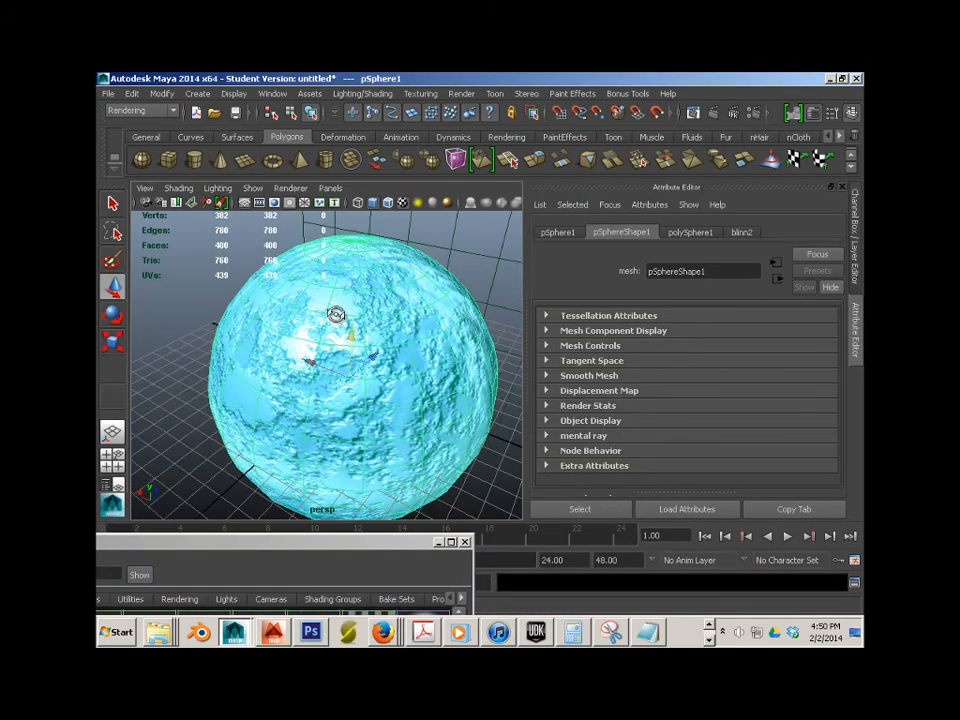
pyautogui.click(713, 112)
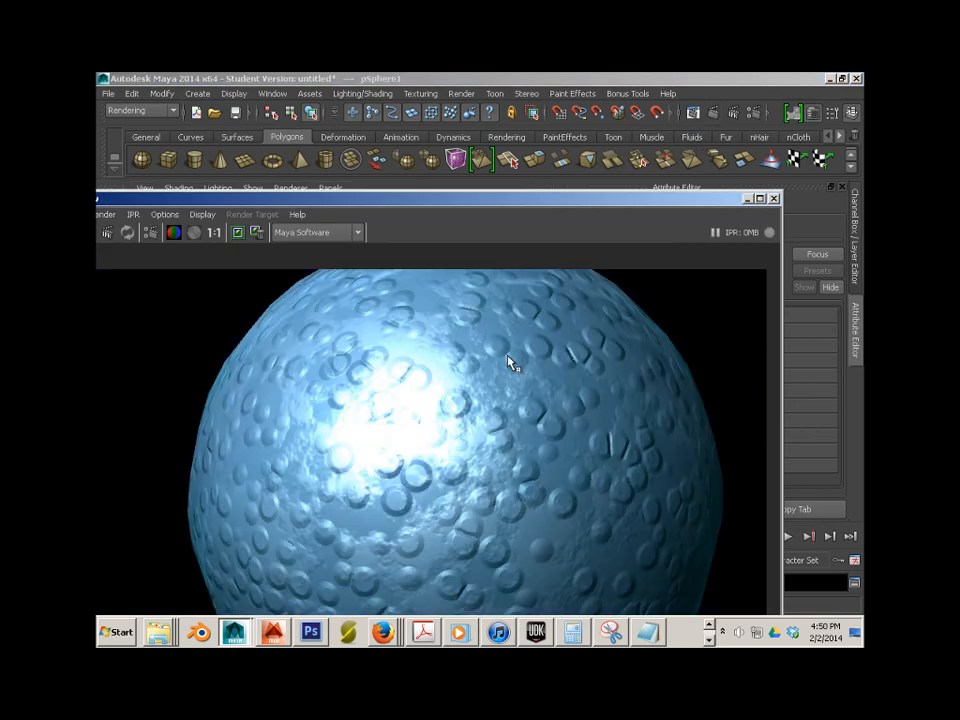
pyautogui.click(773, 200)
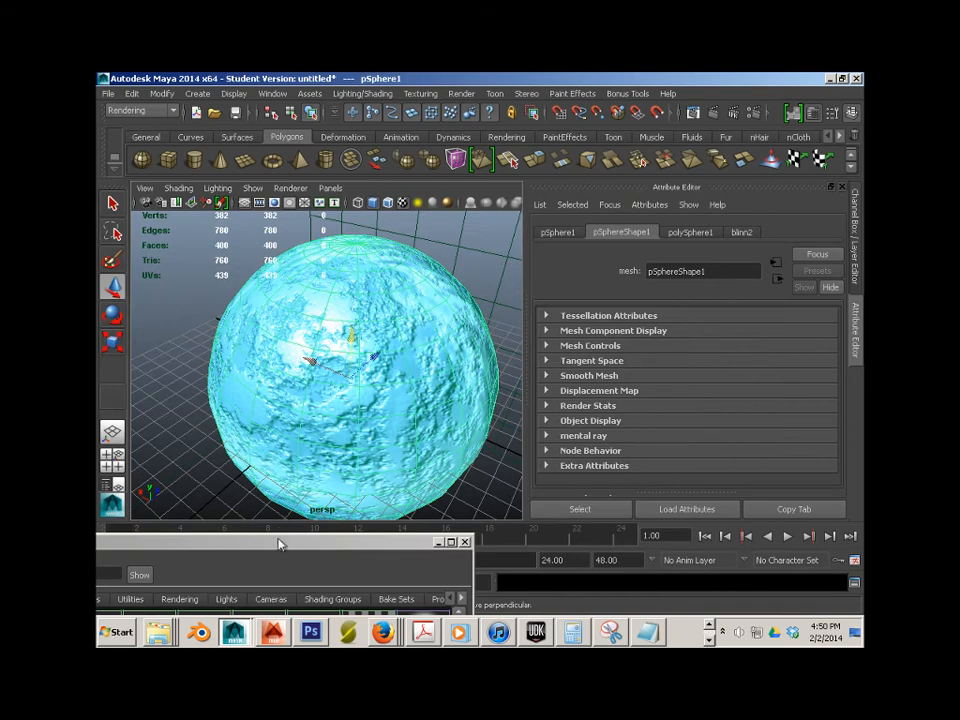
# Disconnect the leather bump map from the blinn1 material
pyautogui.moveTo(279, 544); pyautogui.dragTo(386, 196)
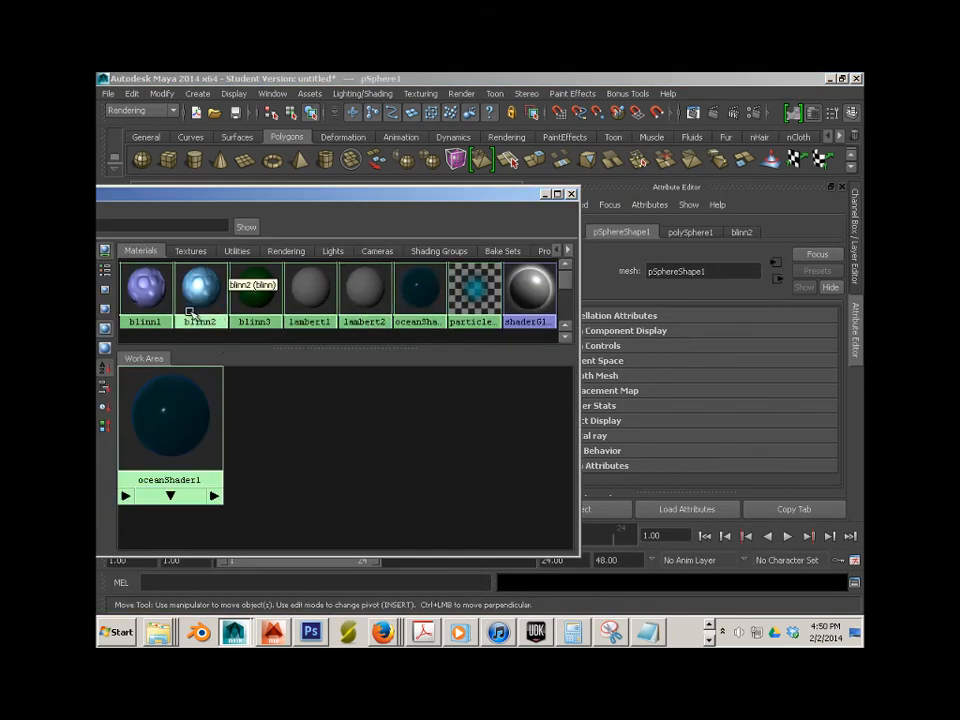
pyautogui.click(145, 290)
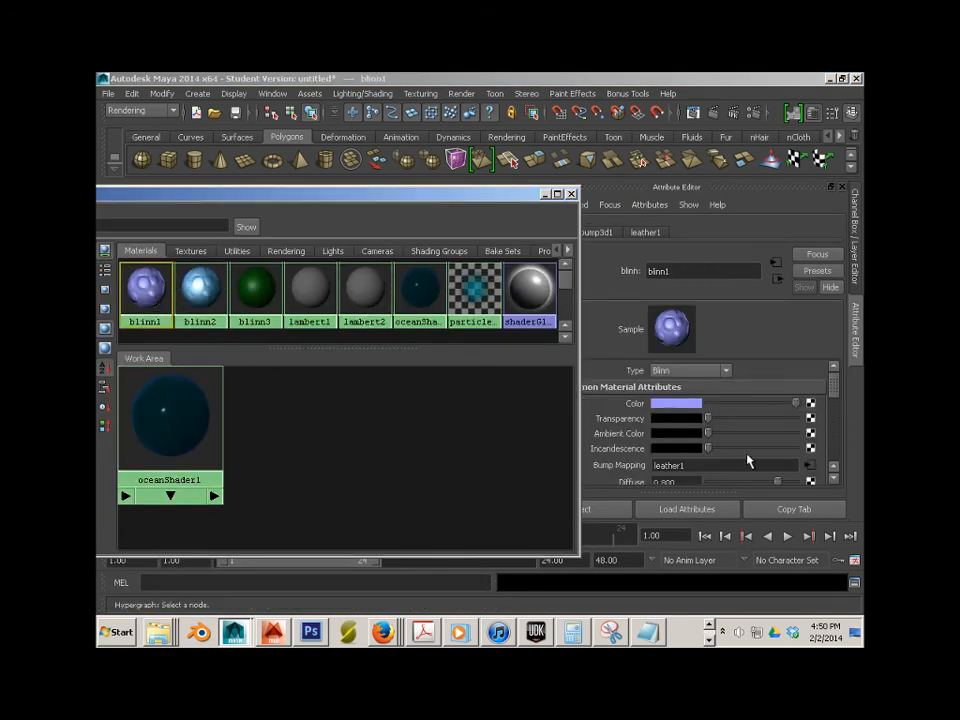
pyautogui.rightClick(634, 470)
pyautogui.click(667, 501)
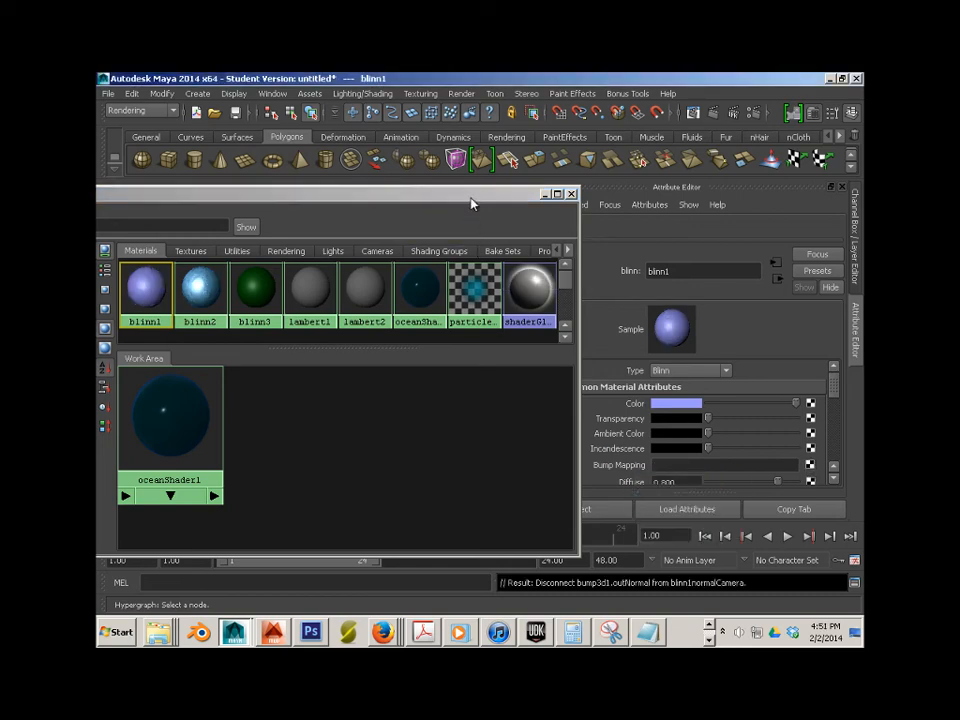
# Render the sphere again to check its surface without the leather bump
pyautogui.moveTo(472, 198); pyautogui.dragTo(325, 479)
pyautogui.click(714, 115)
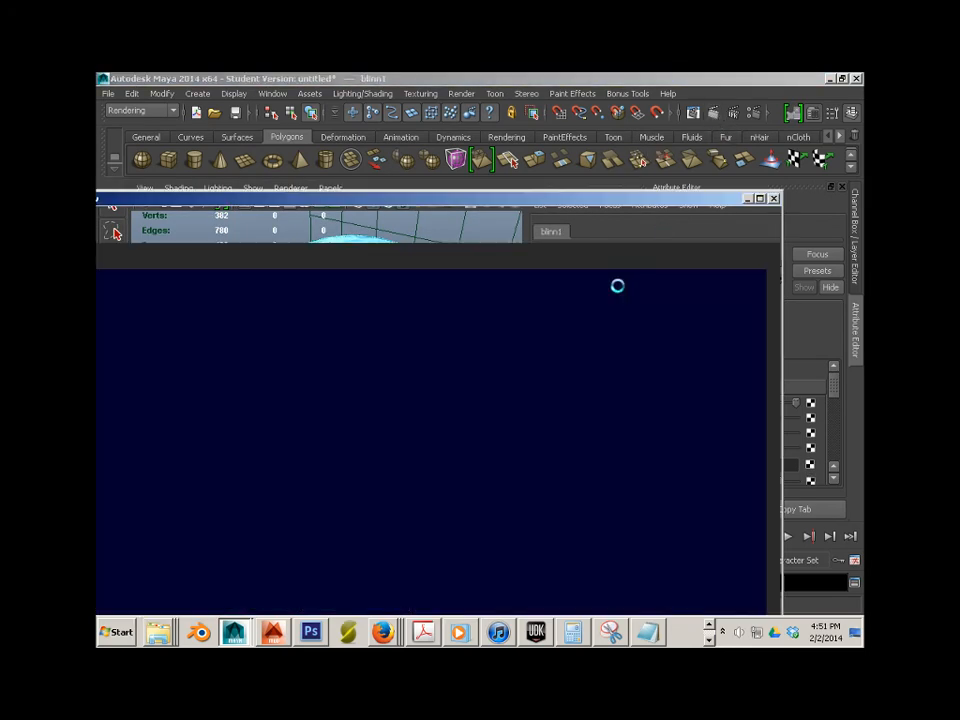